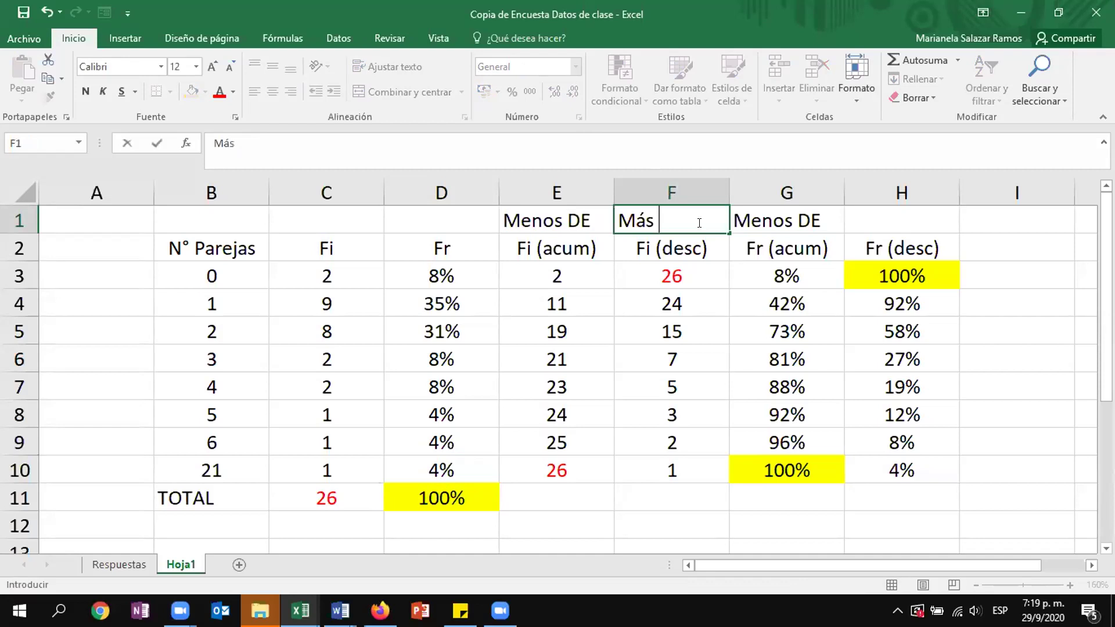
- Complete the heading "Más de" in cell F1 and enter the same heading in H1
key(BackSpace)
key(BackSpace)
text(de)
click(906, 208)
text(Más de)
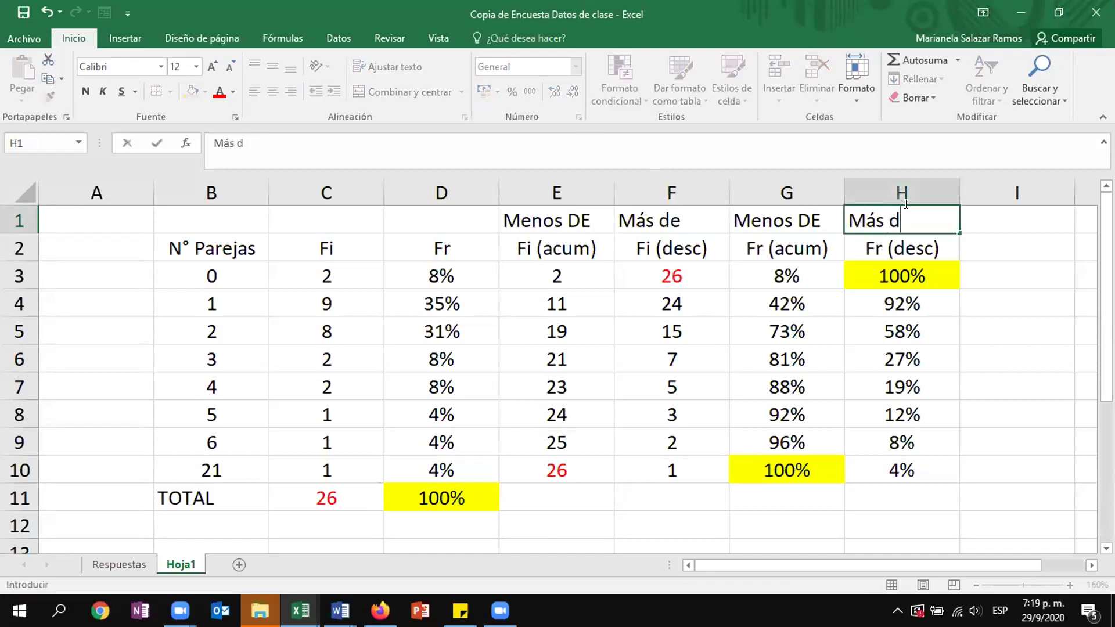
click(977, 246)
- Center the "Menos DE" and "Más de" headings in cells E1:H1 horizontally
drag(542, 217, 924, 220)
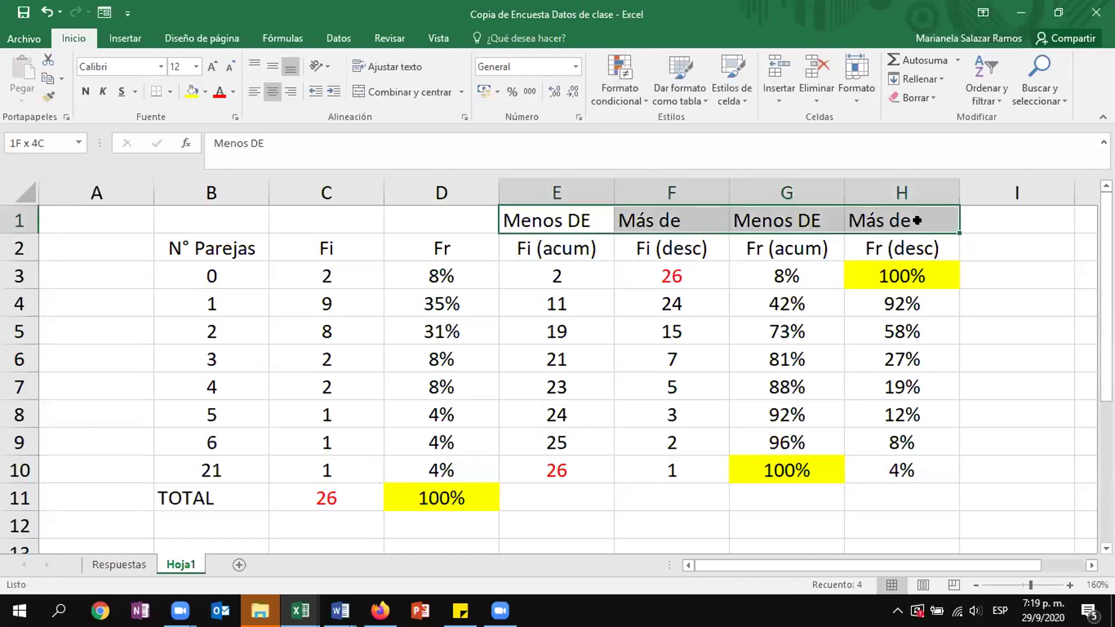
click(271, 92)
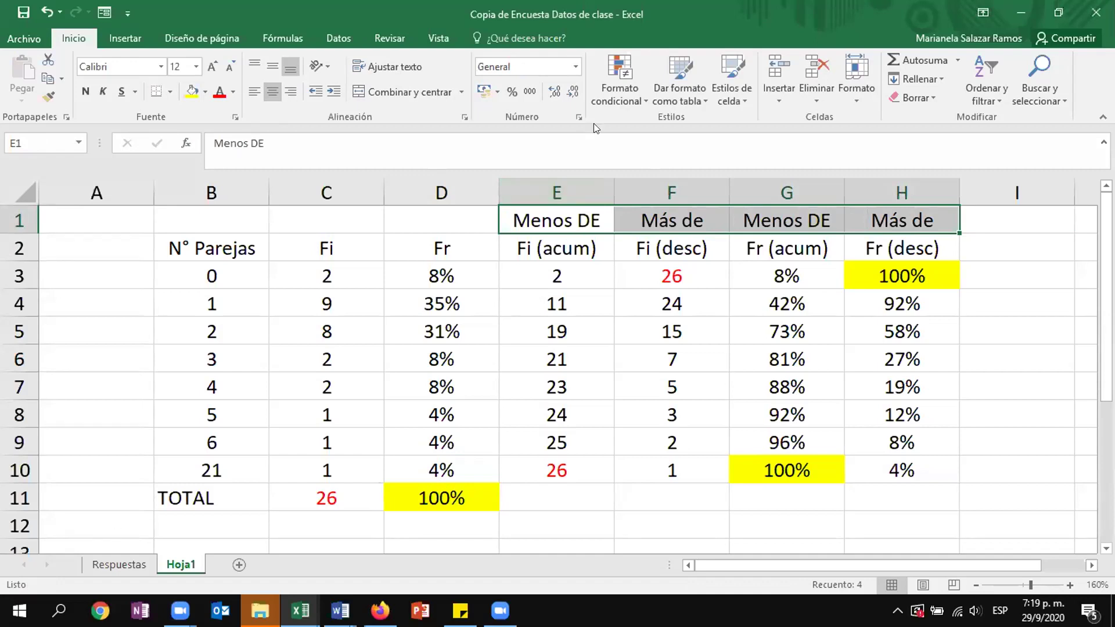
click(116, 518)
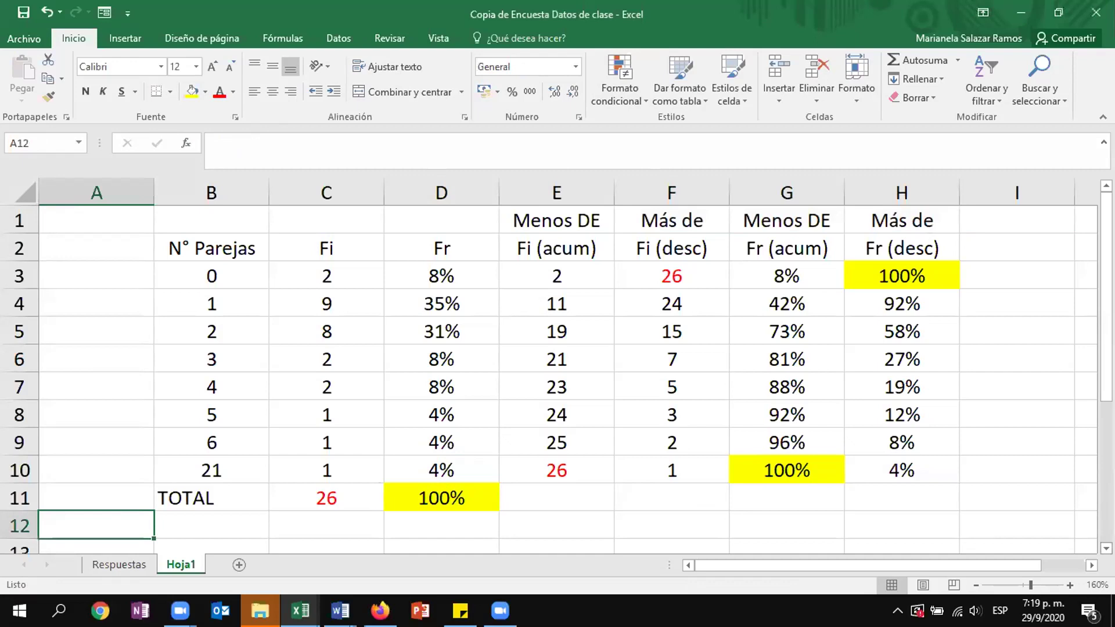
- Enter the question "1. ¿Cuántas personas han tenido 4 o menos de 4 parejas?" in cell A13
scroll(558, 372, down, 1)
scroll(151, 498, down, 2)
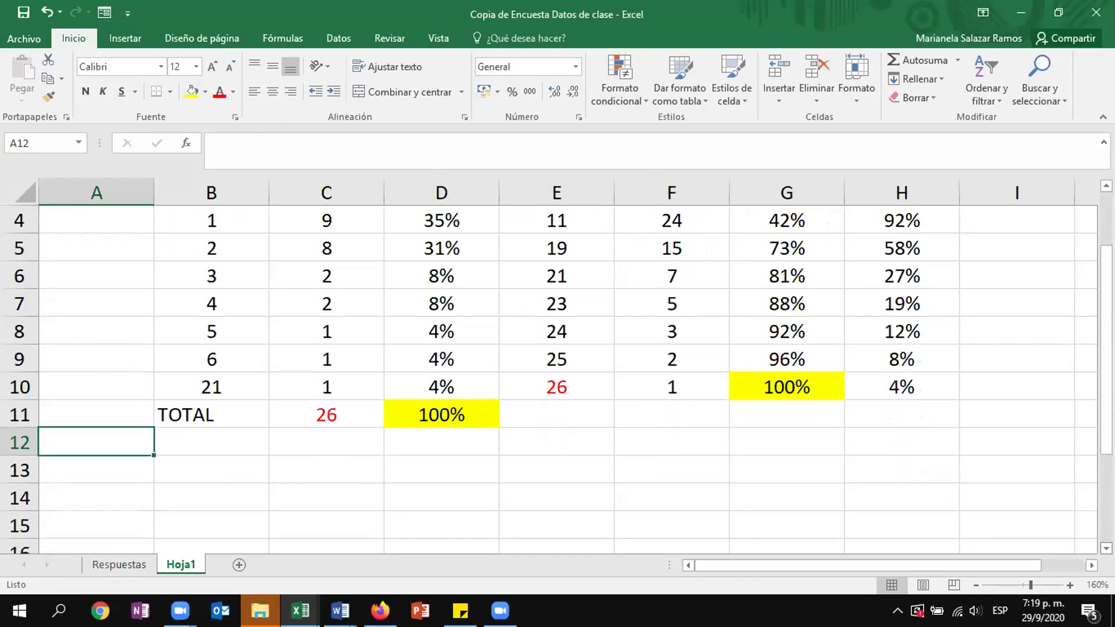
click(148, 477)
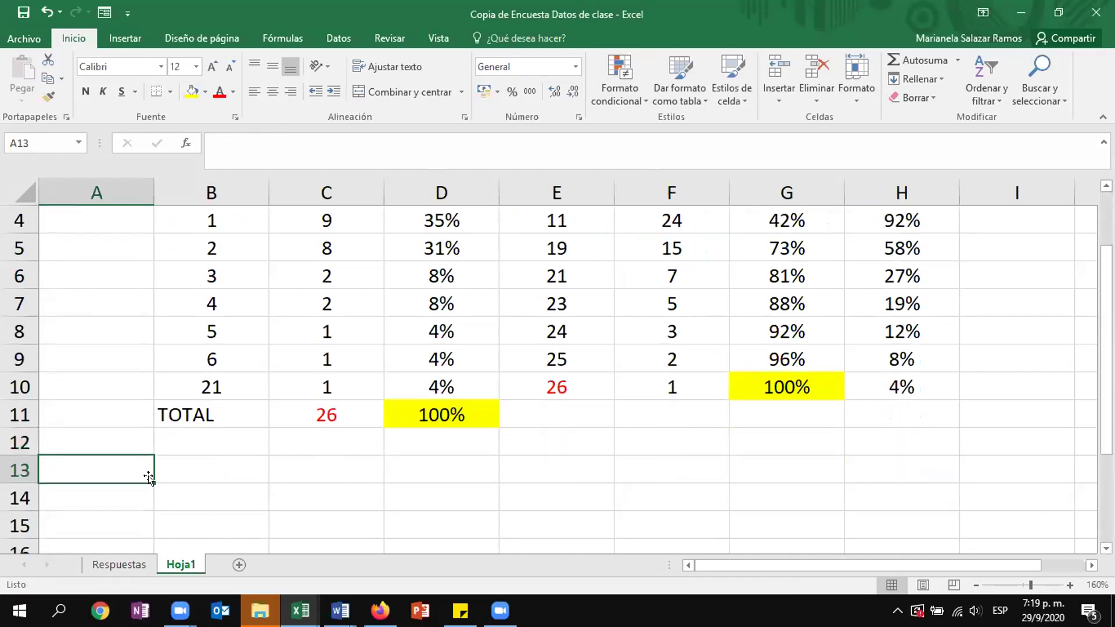
text(1. C)
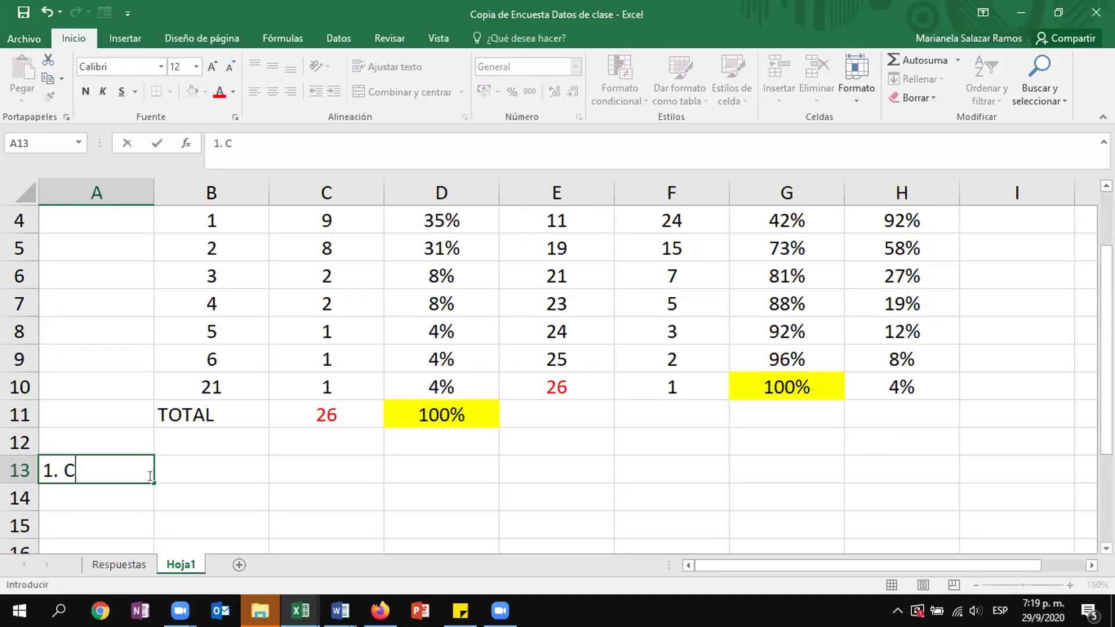
text(uánta)
key(BackSpace)
text(tas)
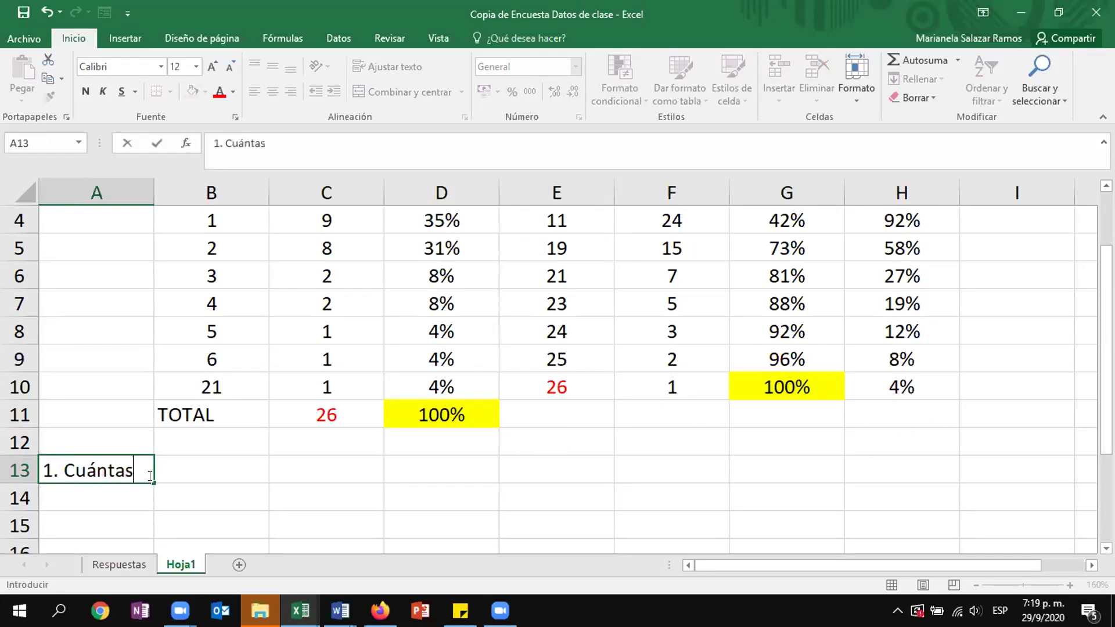
text( personas han ten)
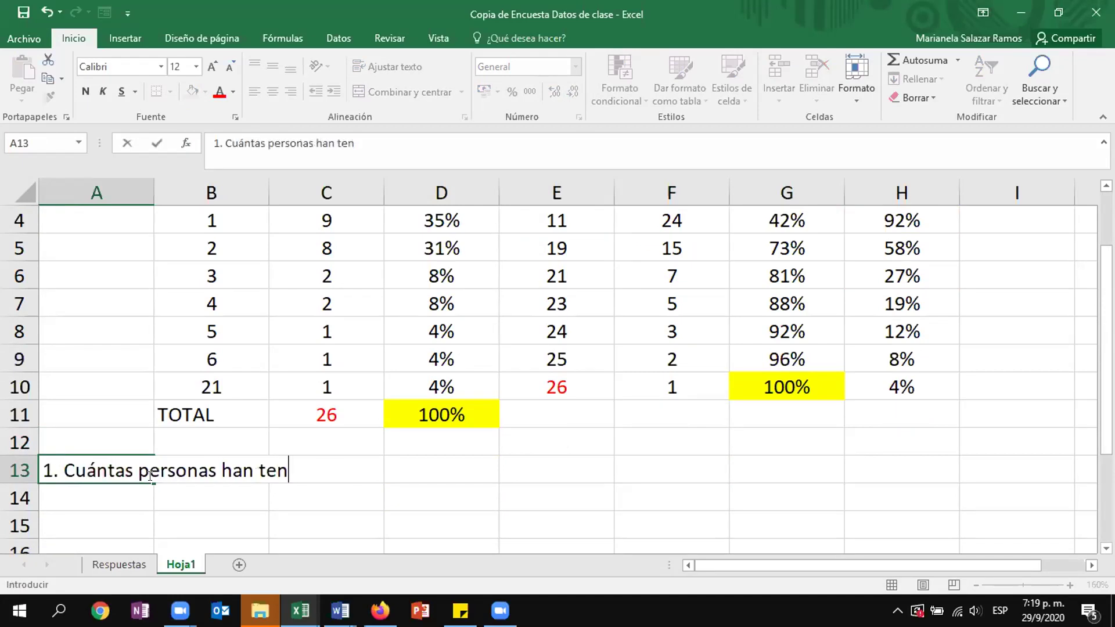
text(ido 4 o menos de 4 parejas?)
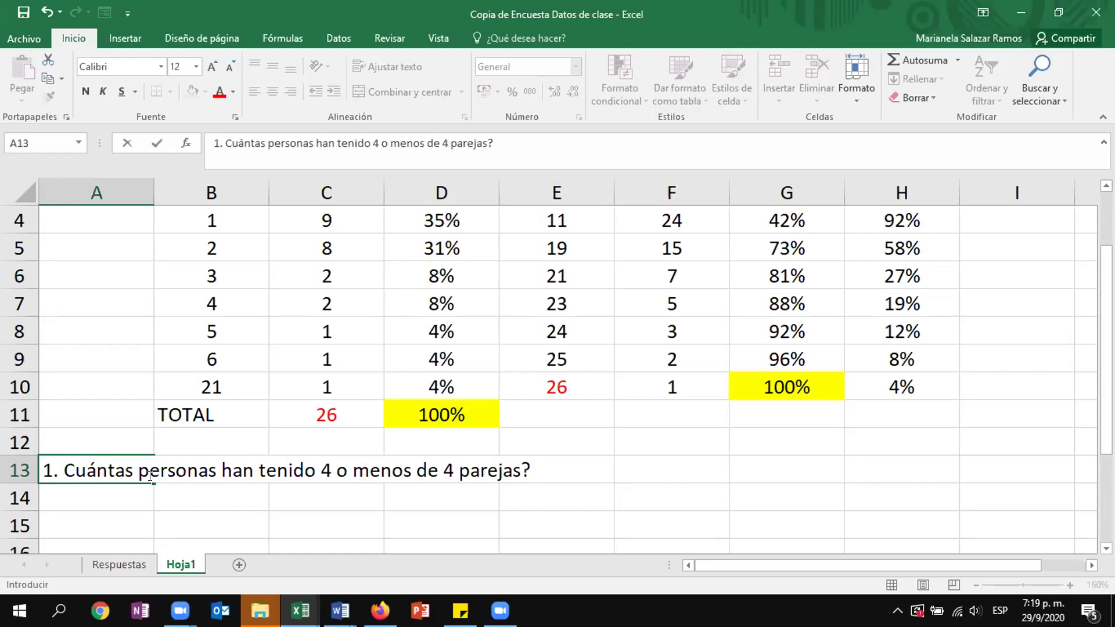
click(64, 470)
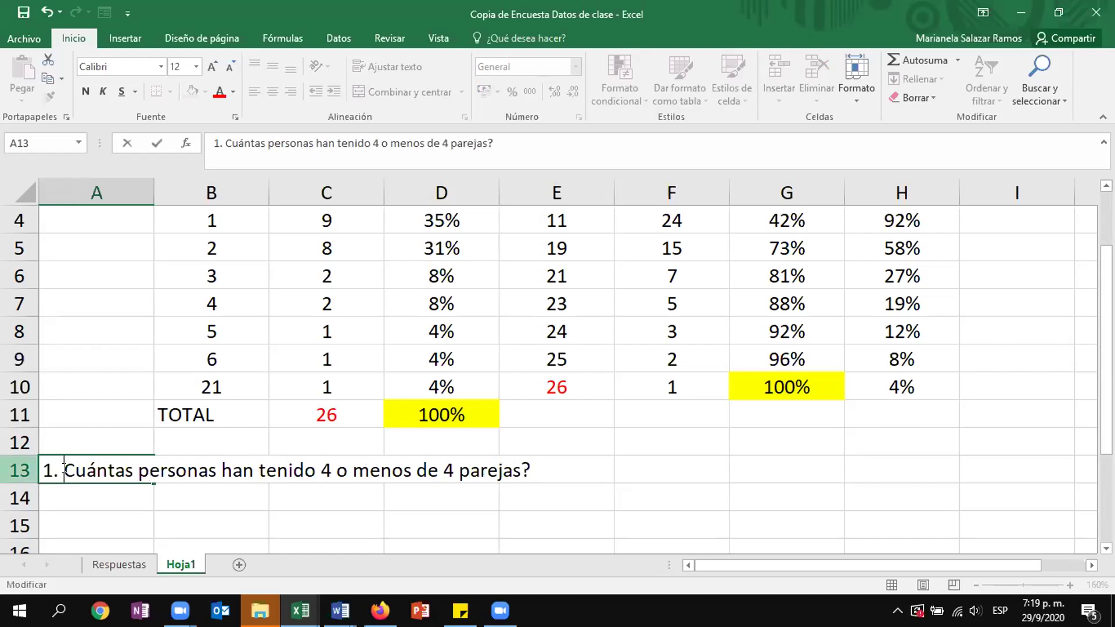
text(¿)
key(Return)
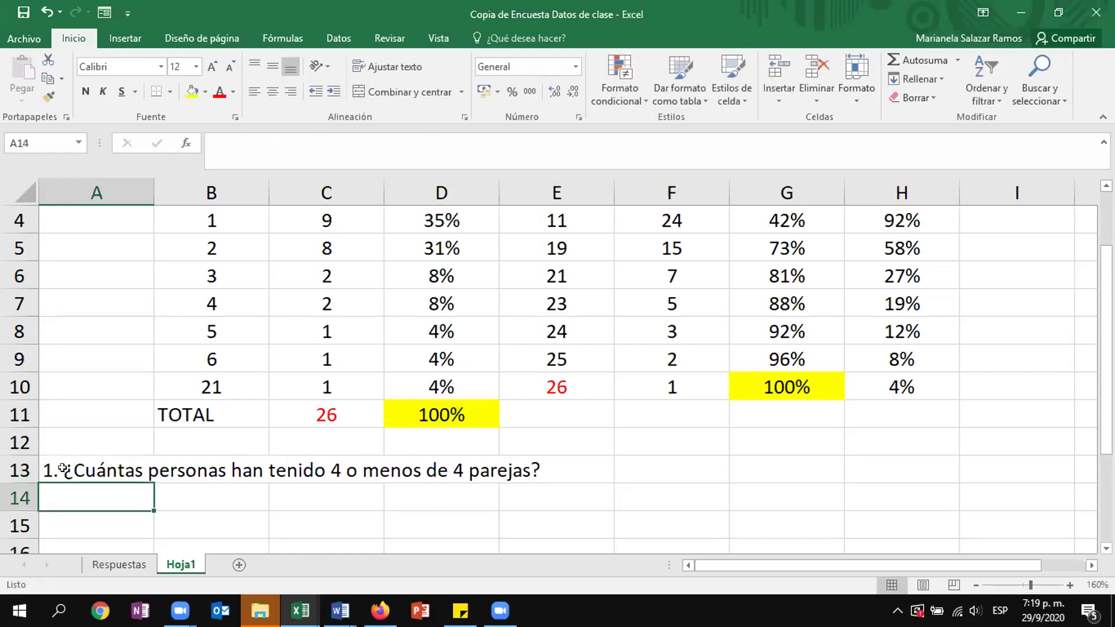
- Enter the question "2. ¿Qué porcentaje de personas han tenido 5 o más de 5 parejas?" in cell A15
click(75, 515)
text(2.)
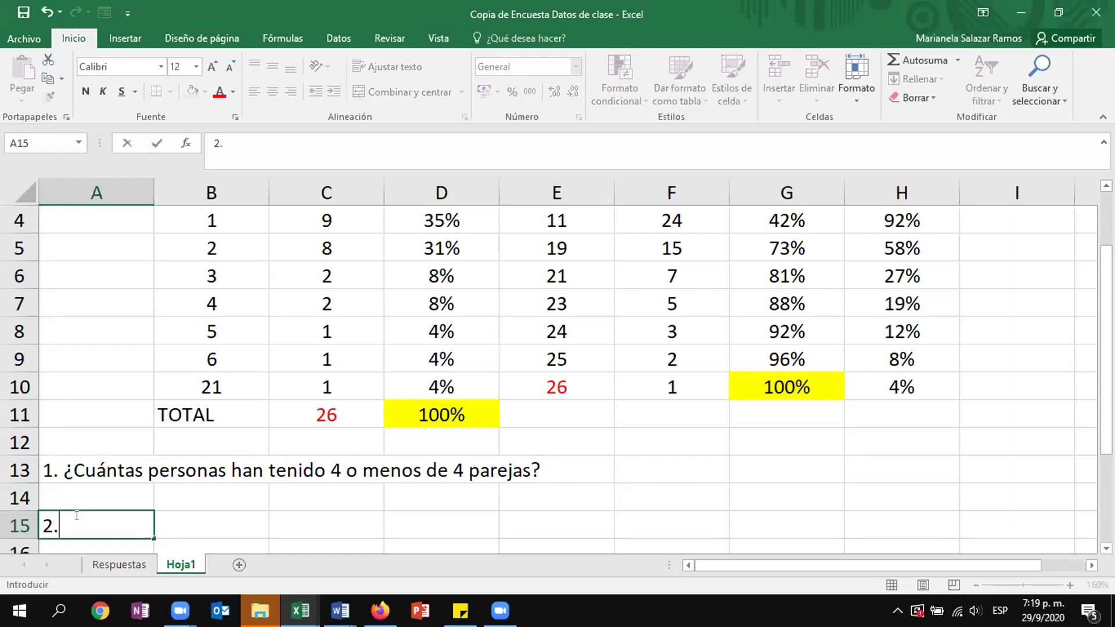
drag(1106, 378, 751, 441)
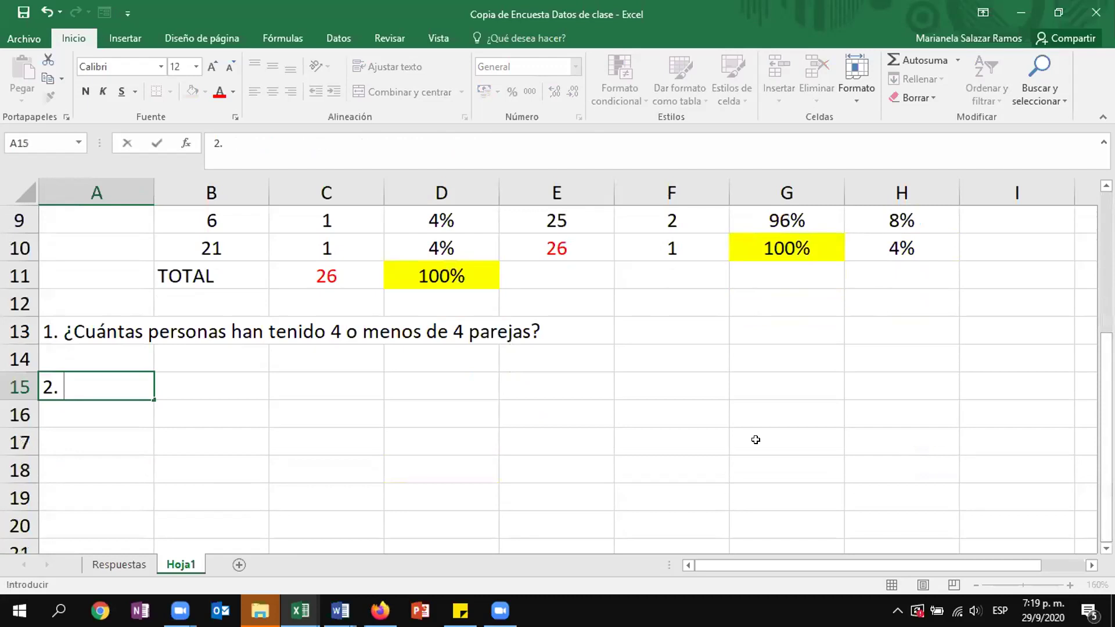
click(755, 440)
ctrl+scroll(752, 440, up, 3)
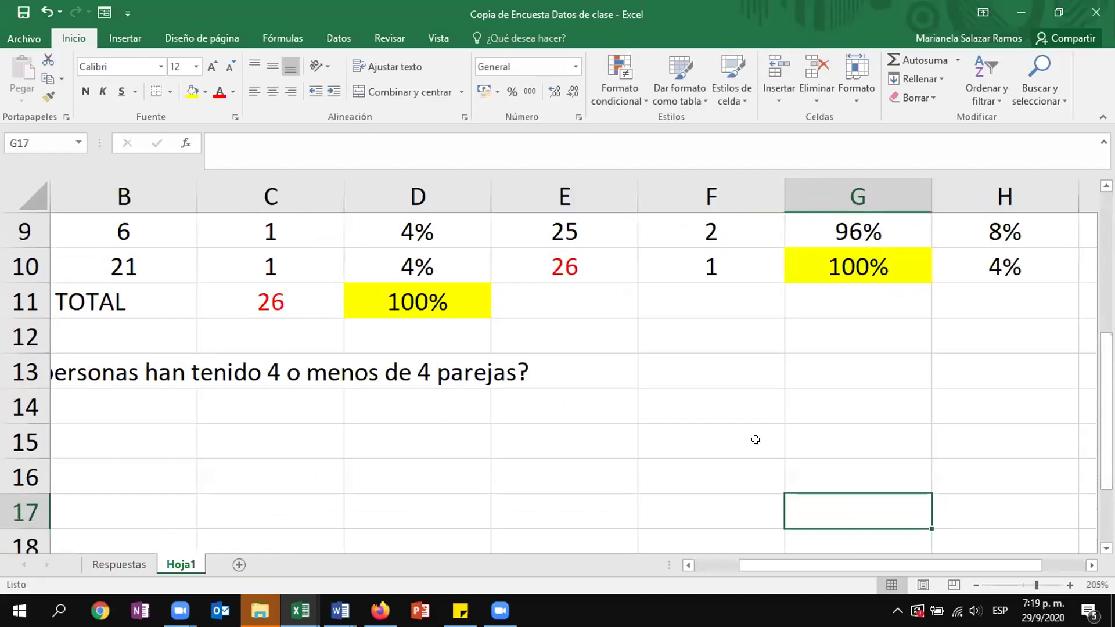
drag(859, 565, 813, 565)
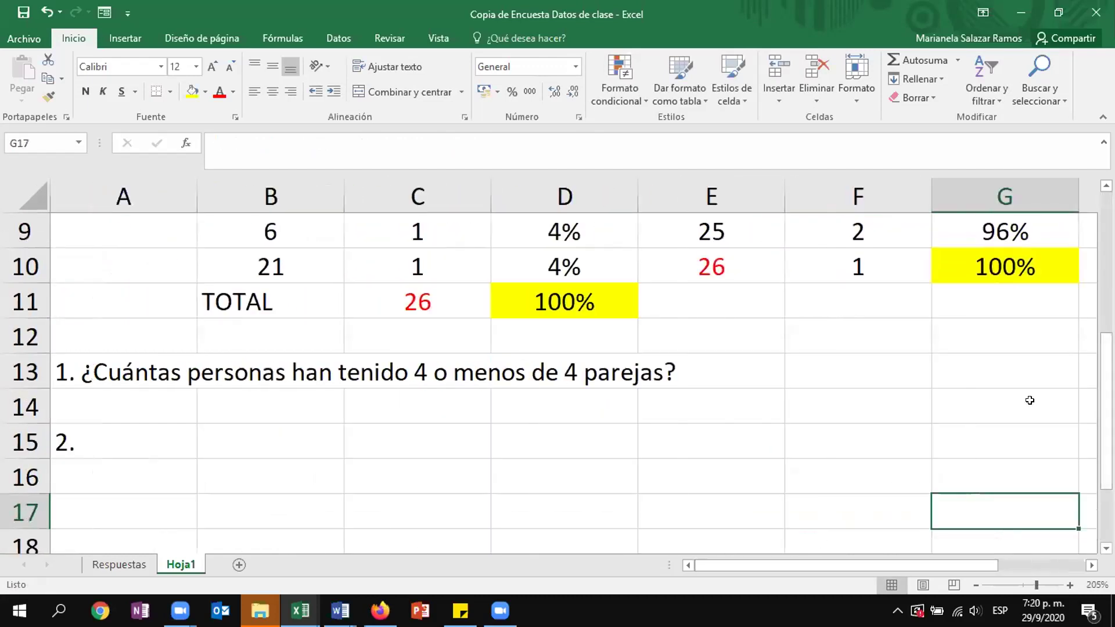
double_click(161, 439)
text(¿Qué )
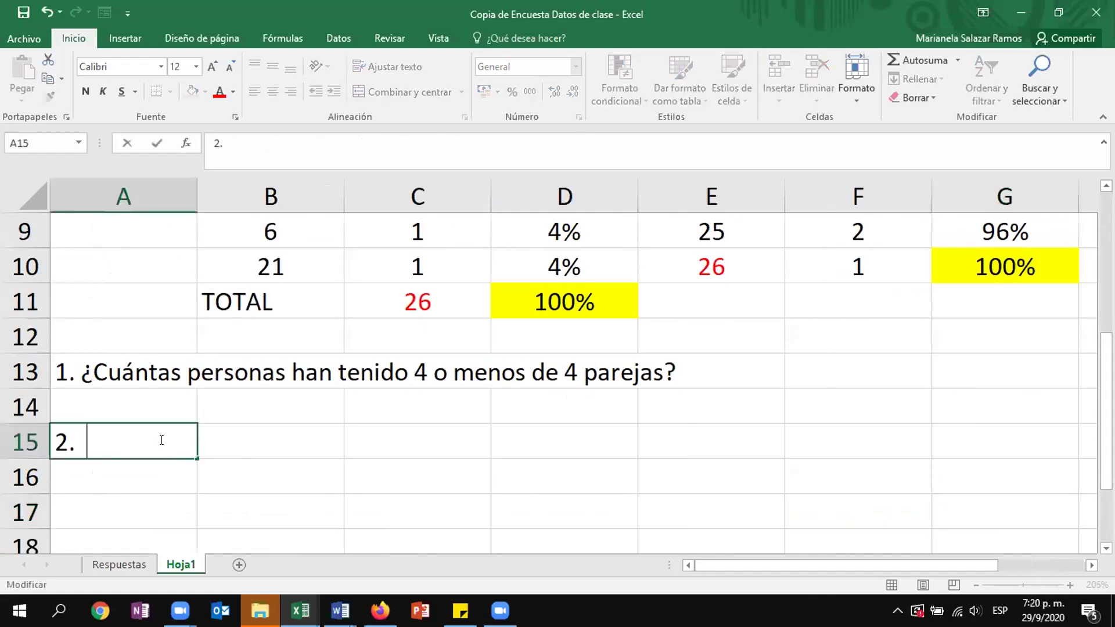
text(porcentaj)
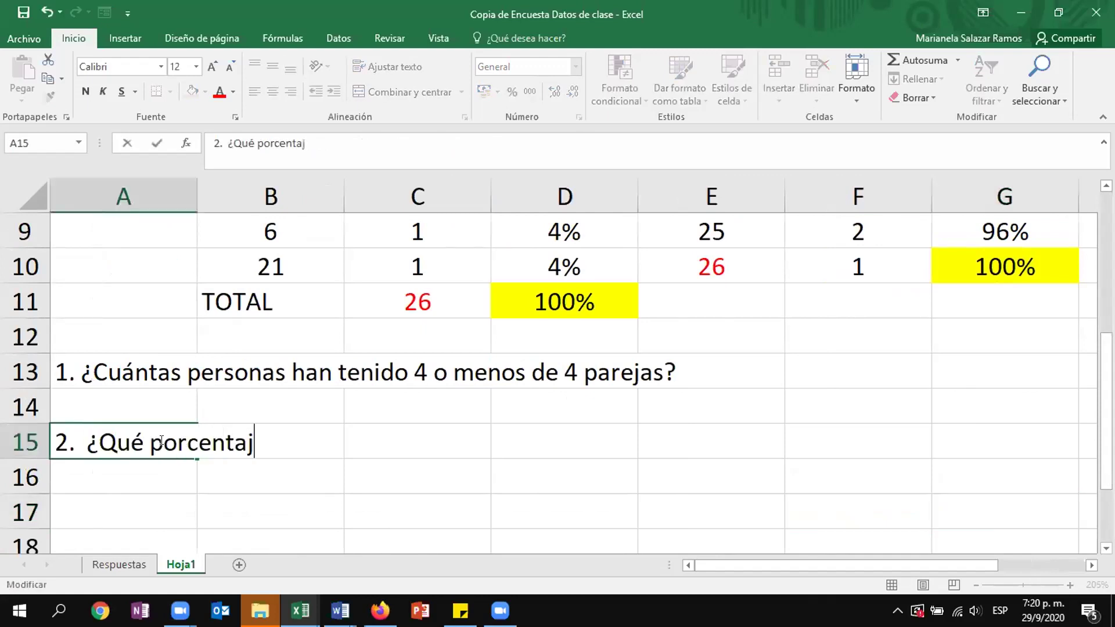
text(e de personas han tend)
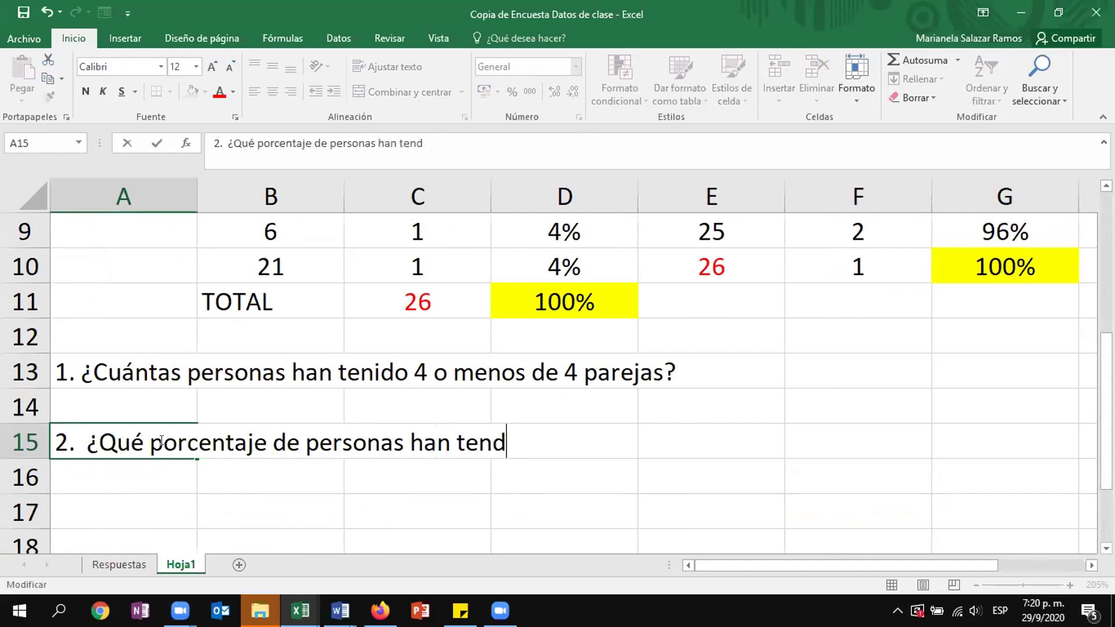
key(BackSpace)
text(ido 5 o má)
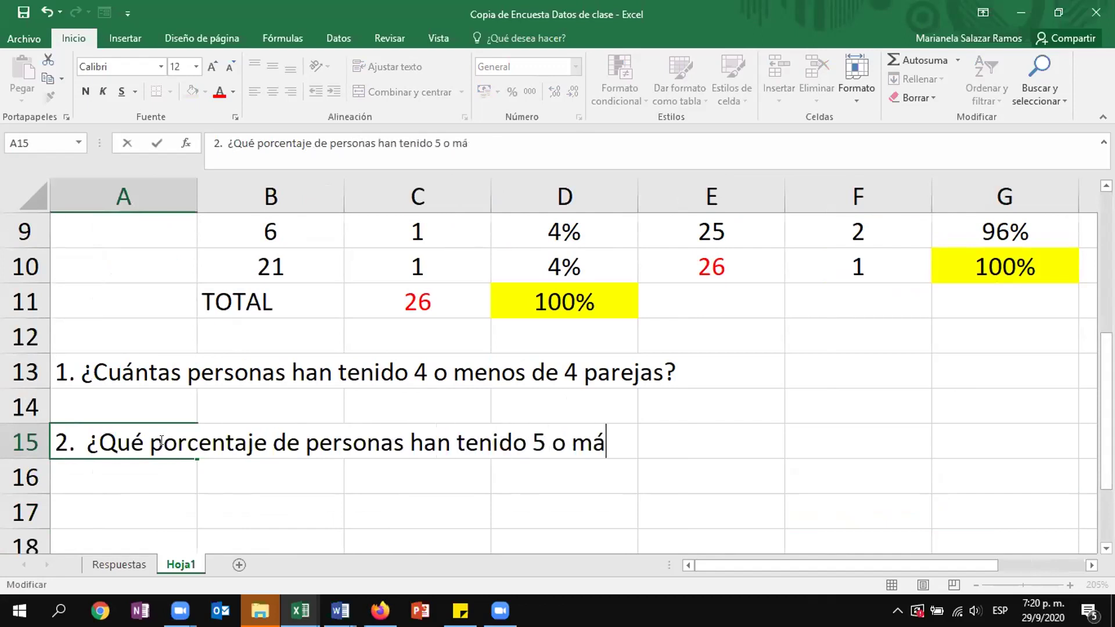
text(s de 5 parejas?)
key(Return)
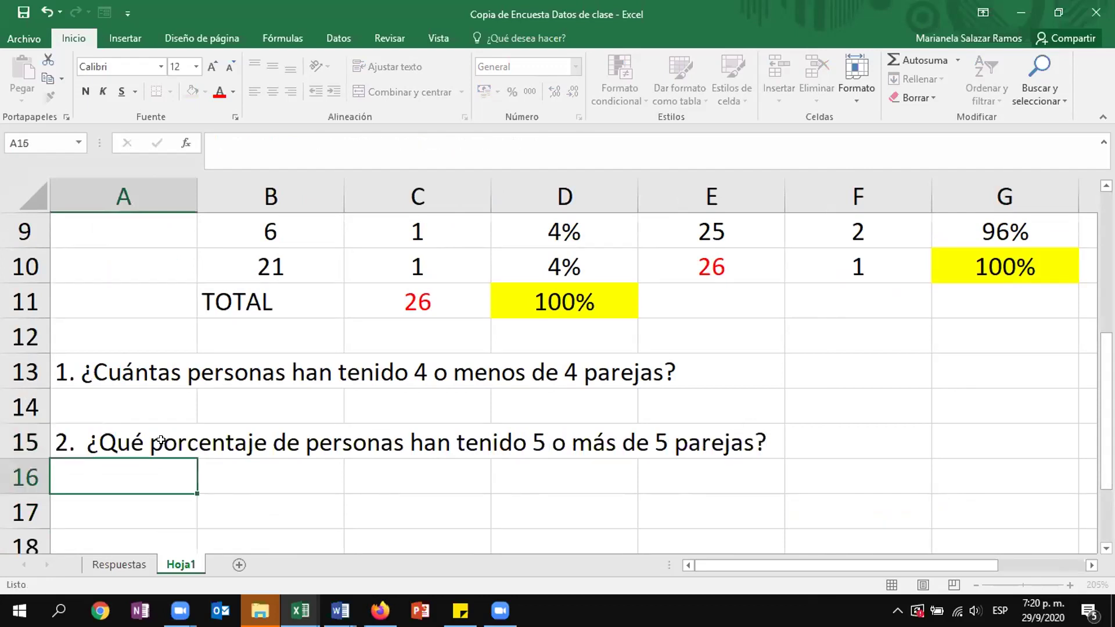
- Enter the question "3. ¿Cuántas personas han tenido más de 3 parejas?" in cell A17
key(Return)
text(3. ¿Cuántas pers)
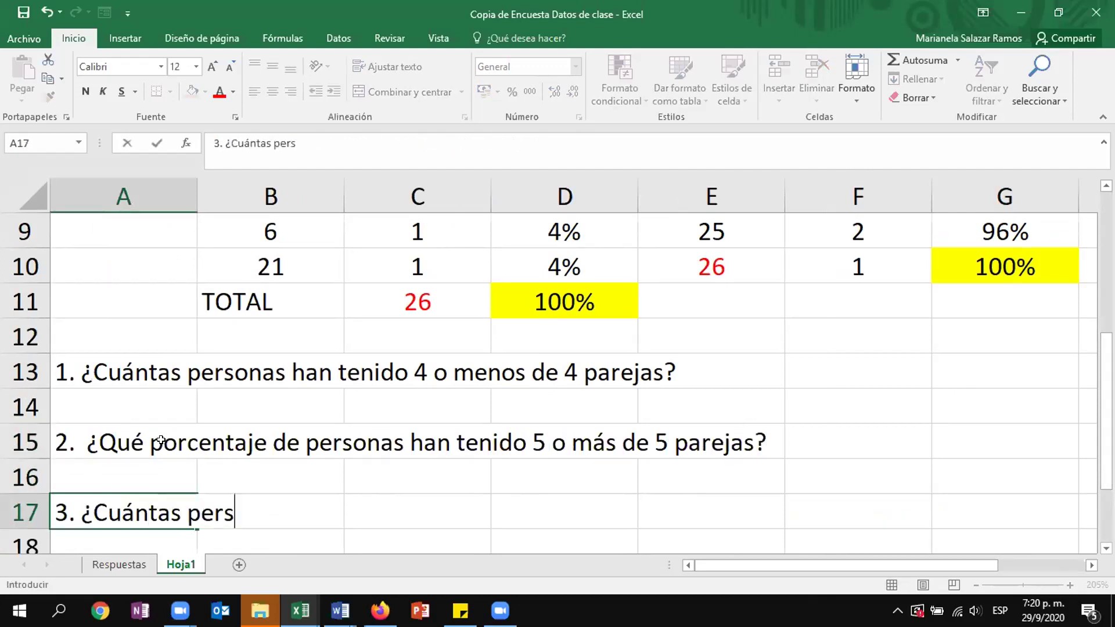
text(onas han tenido )
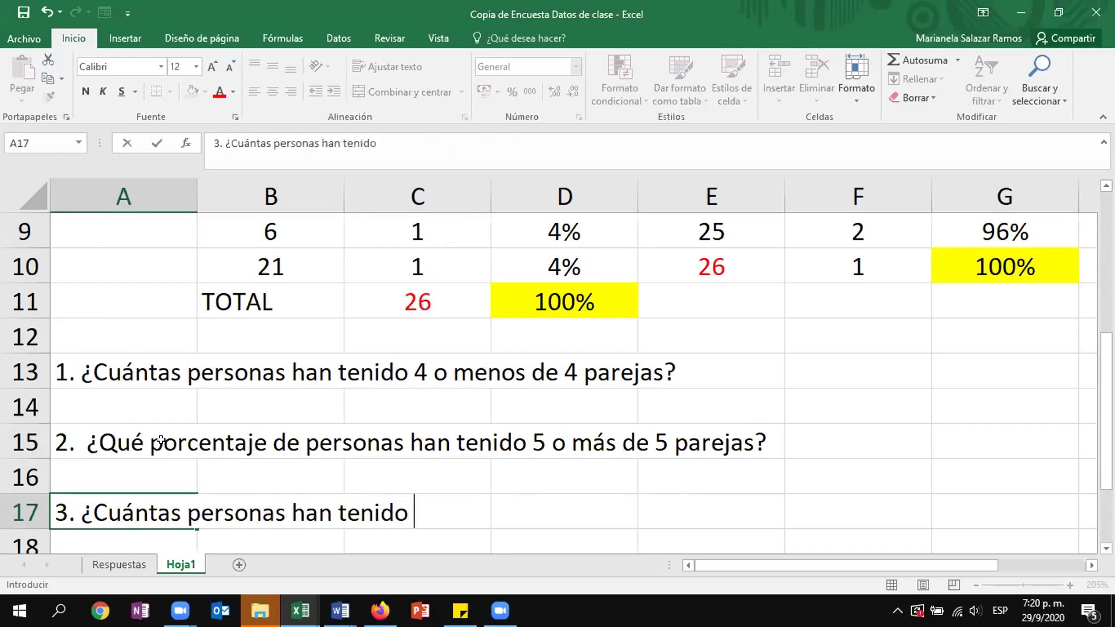
text(más)
key(BackSpace)
text(s de 3 parejas?)
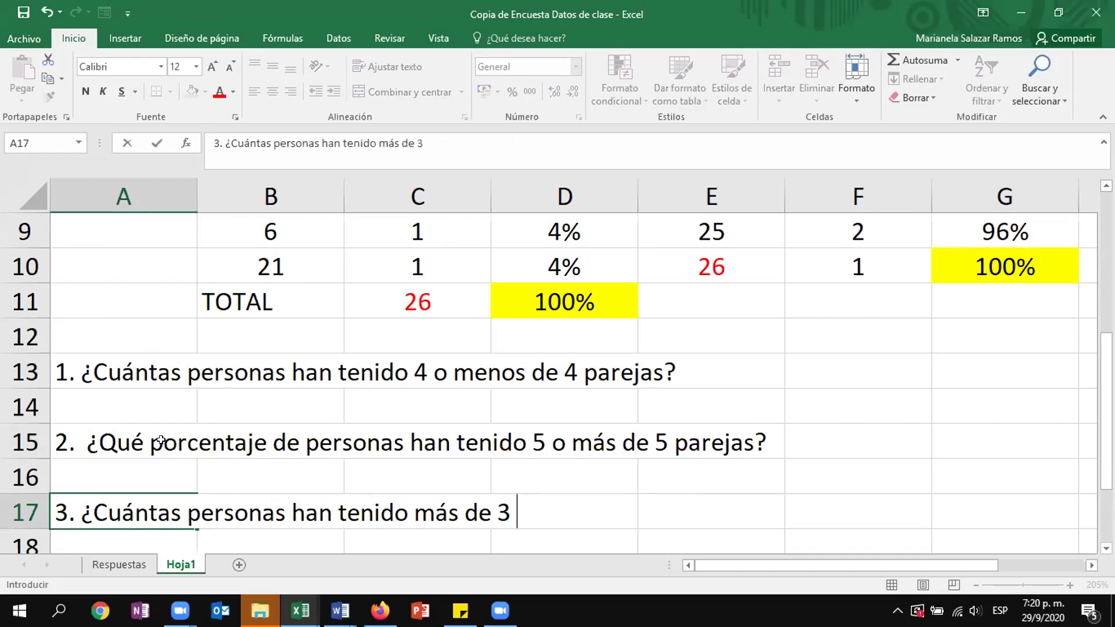
key(Return)
- Enter the question "4. ¿Qué porcentaje de la clase ha tenido menos de 4 parejas?" in cell A19
key(Return)
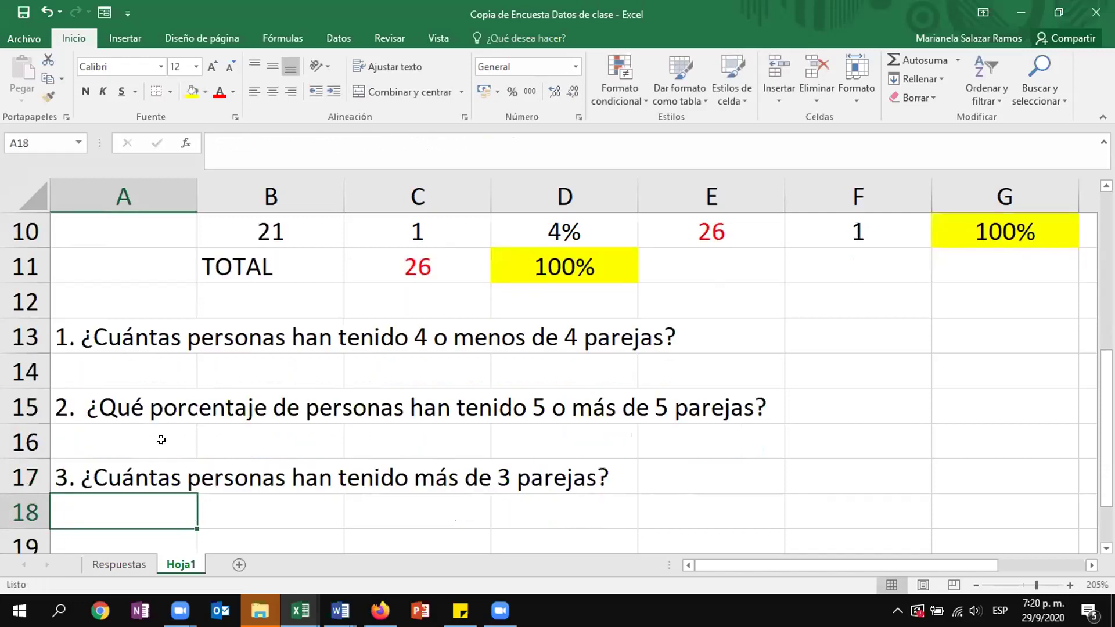
text(4. ¿)
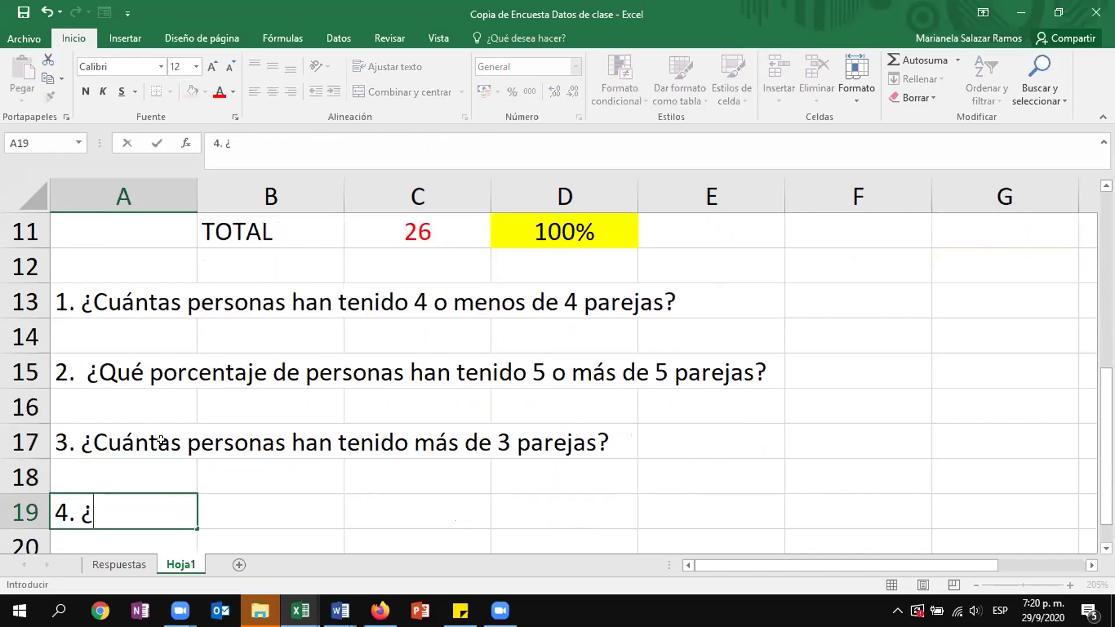
text(Qué porce)
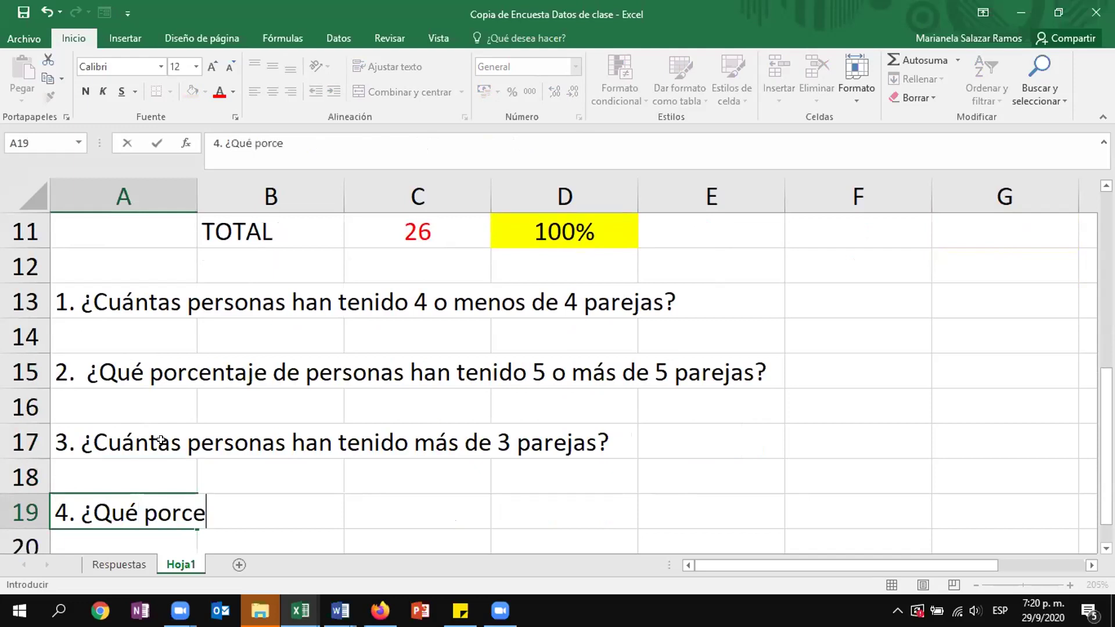
text(ntaje de la clase ha tenido )
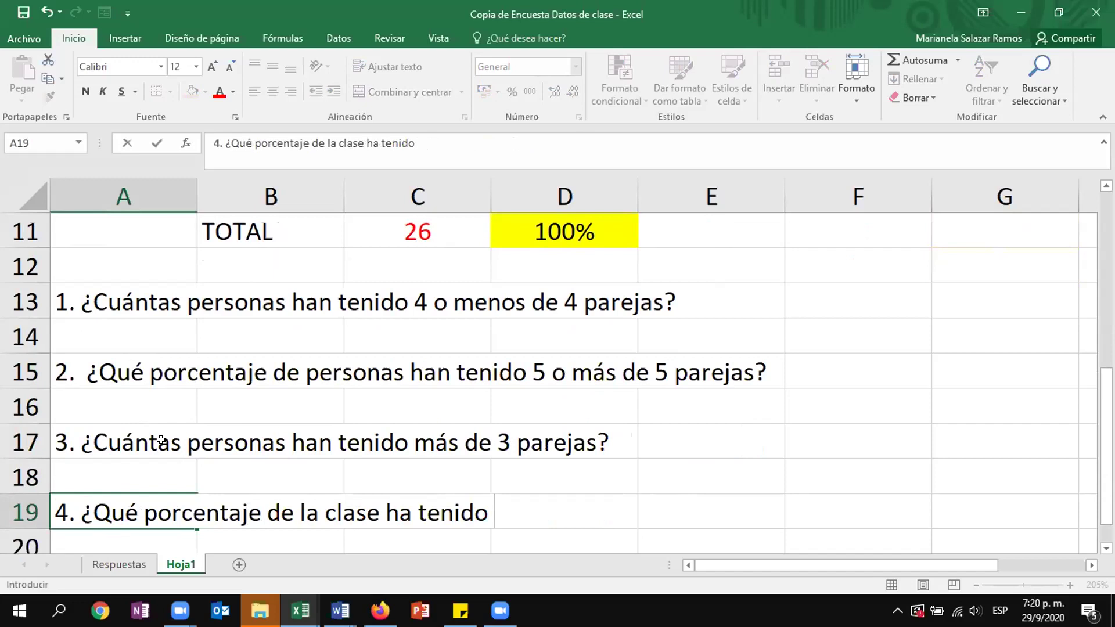
text(menos de)
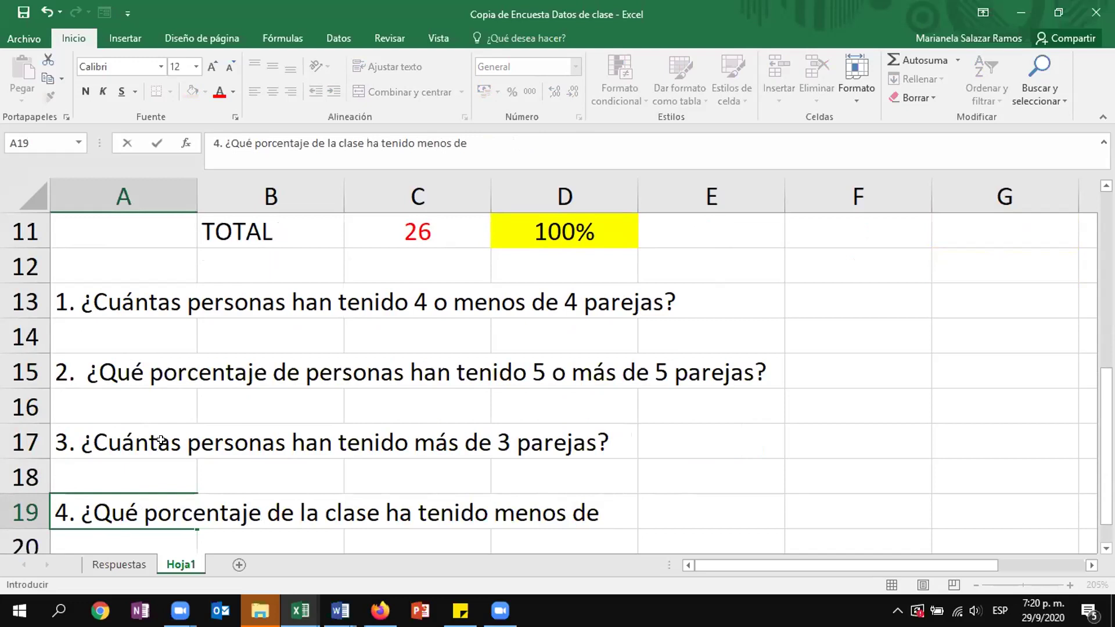
text(4 parejas?)
key(Return)
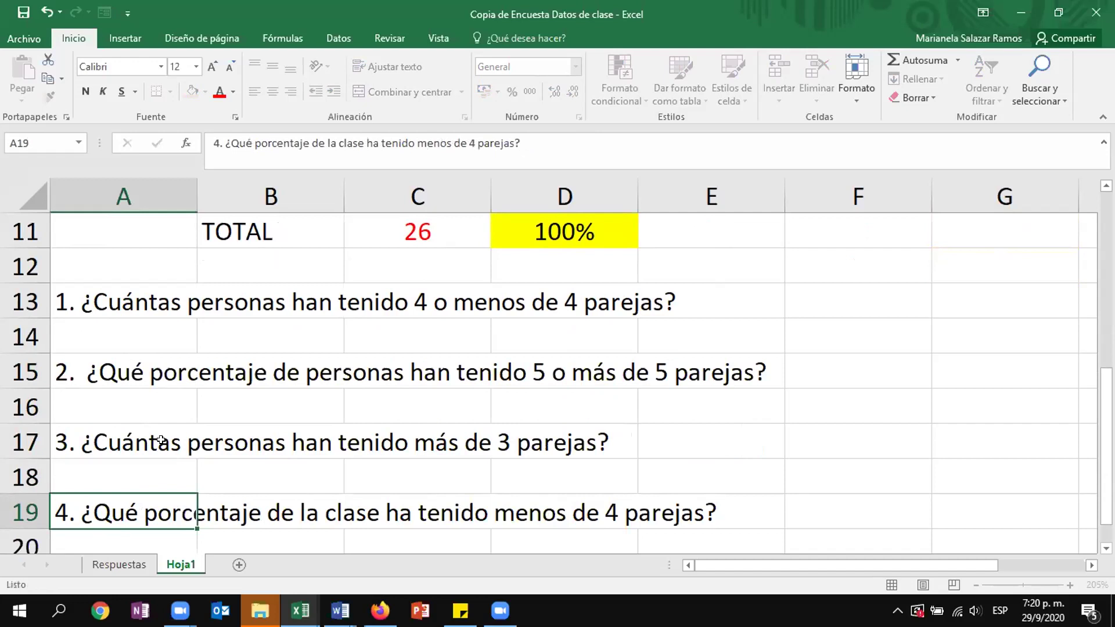
click(814, 373)
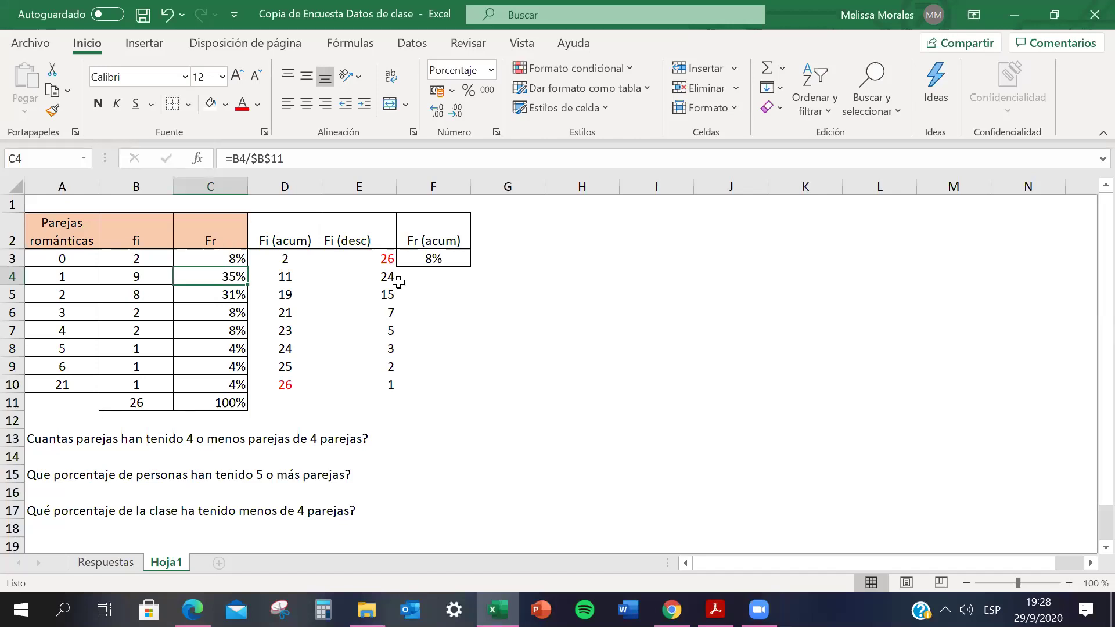
- Enter the formula =F3+C4 in cell F4 to accumulate the relative frequency
double_click(220, 276)
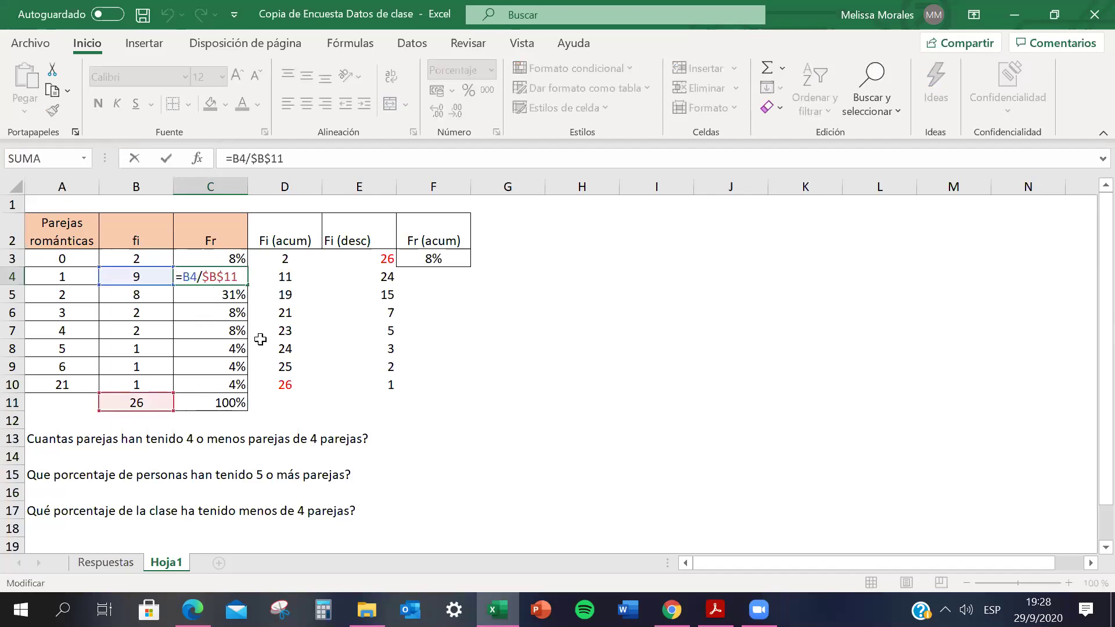
key(ctrl+Return)
click(442, 276)
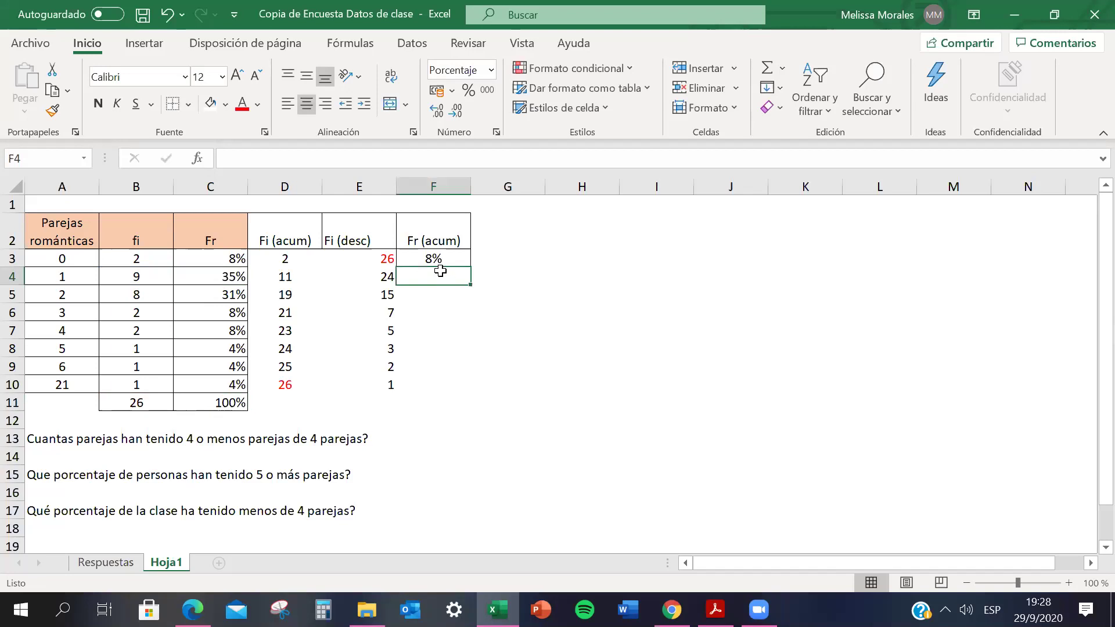
text(=)
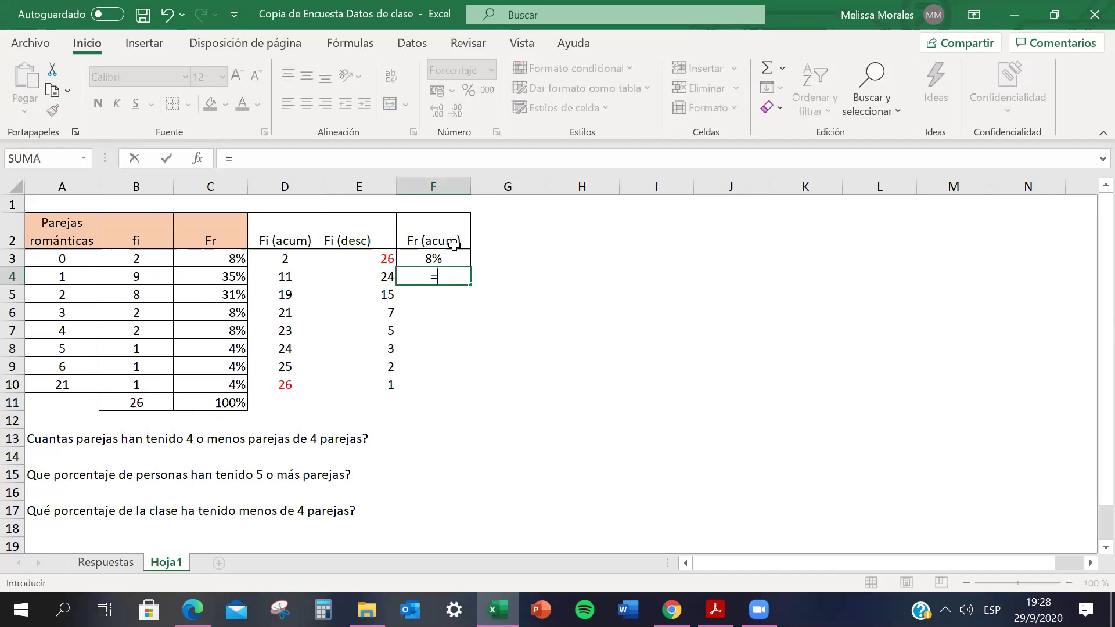
click(451, 258)
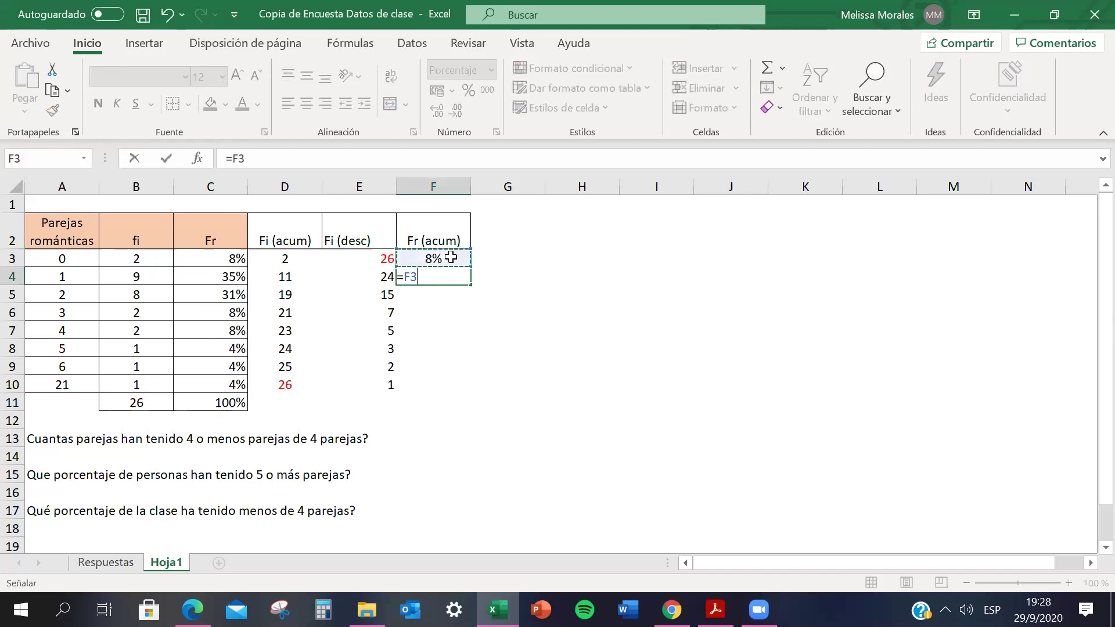
text(+)
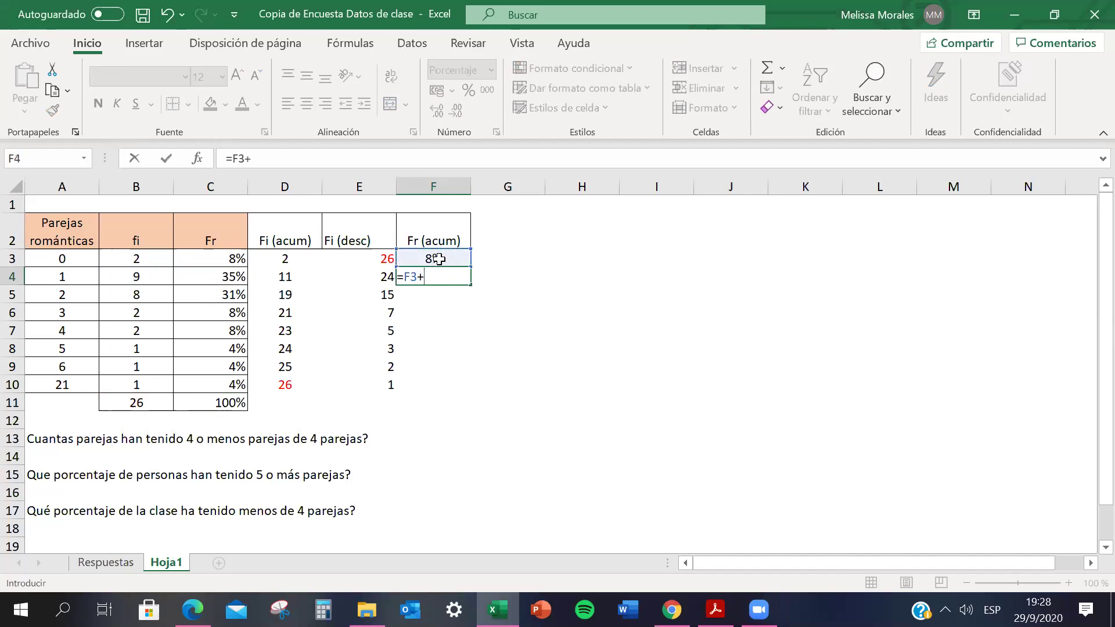
click(224, 278)
key(Return)
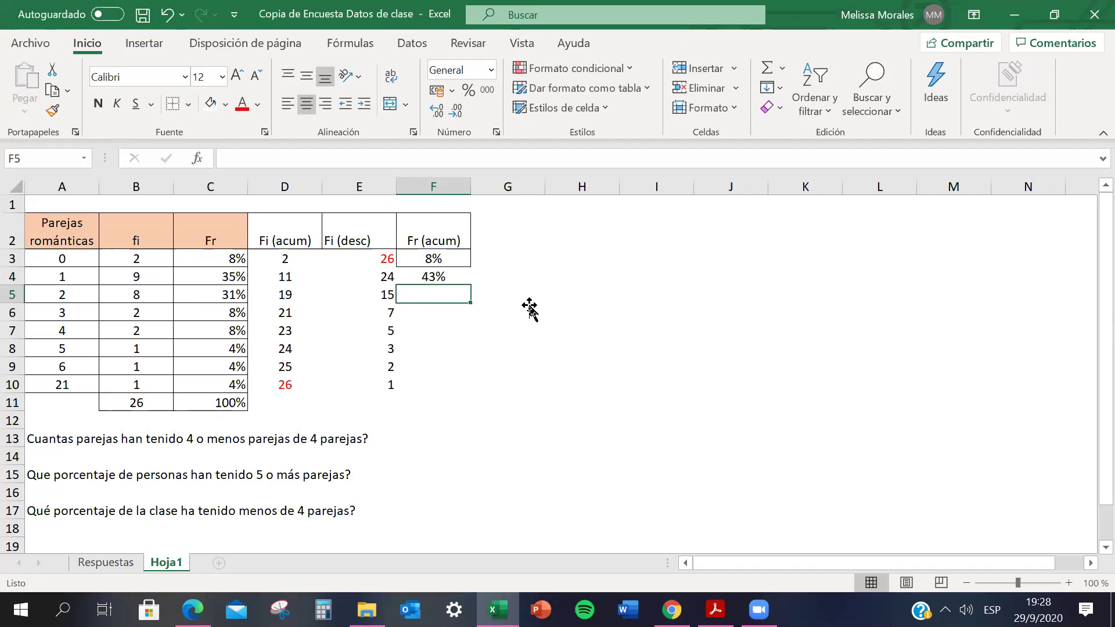
- Display the cumulative percentage in F4 with two decimal places
click(448, 277)
click(437, 111)
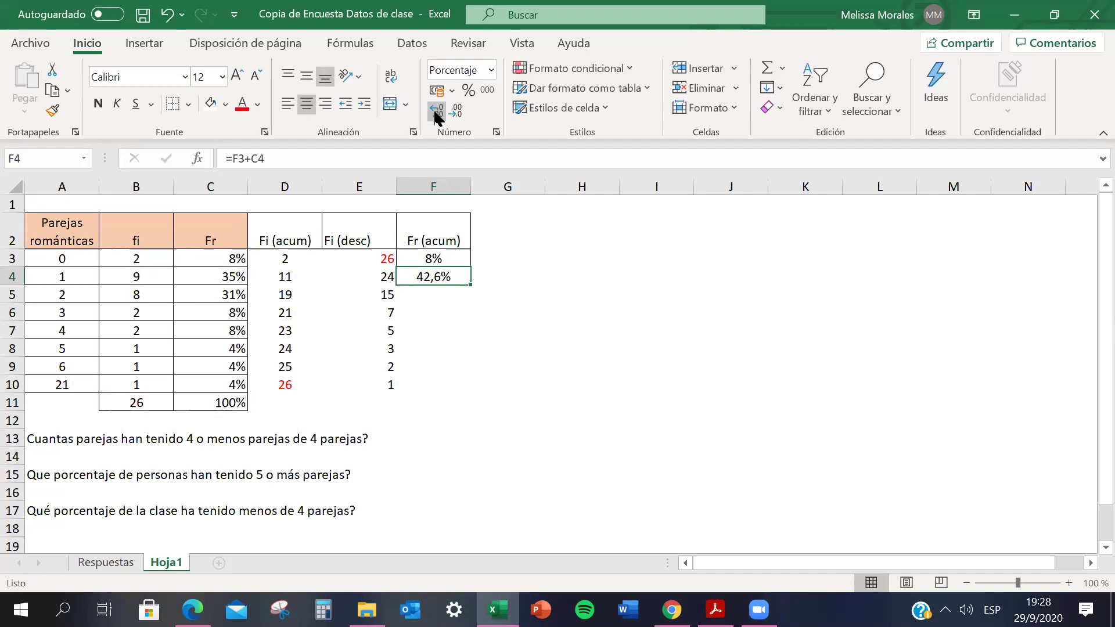
click(437, 115)
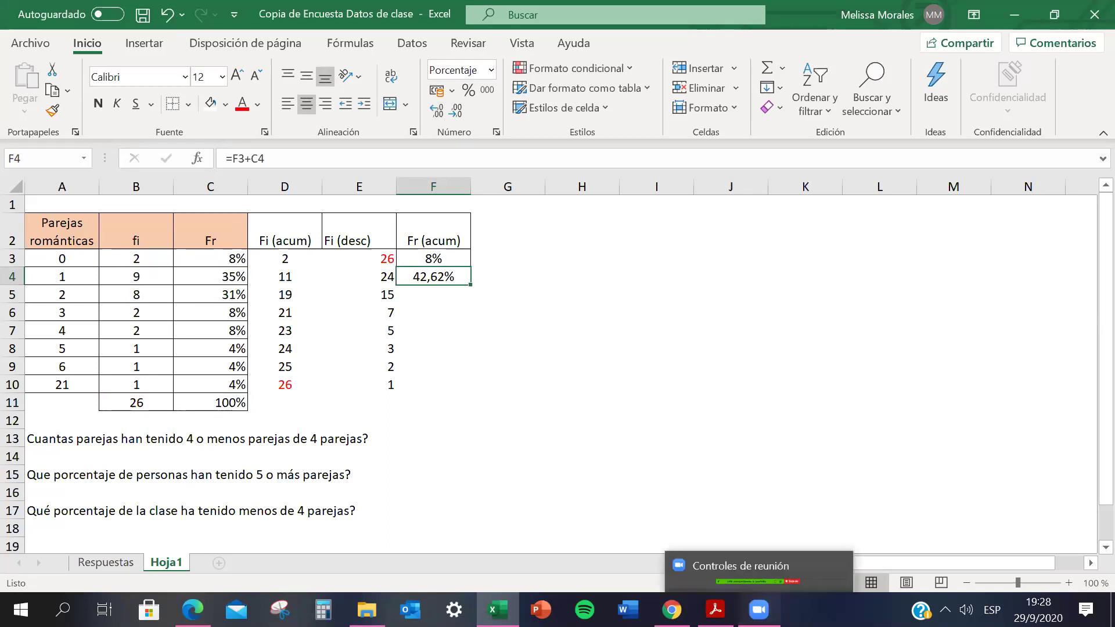
click(760, 610)
click(454, 279)
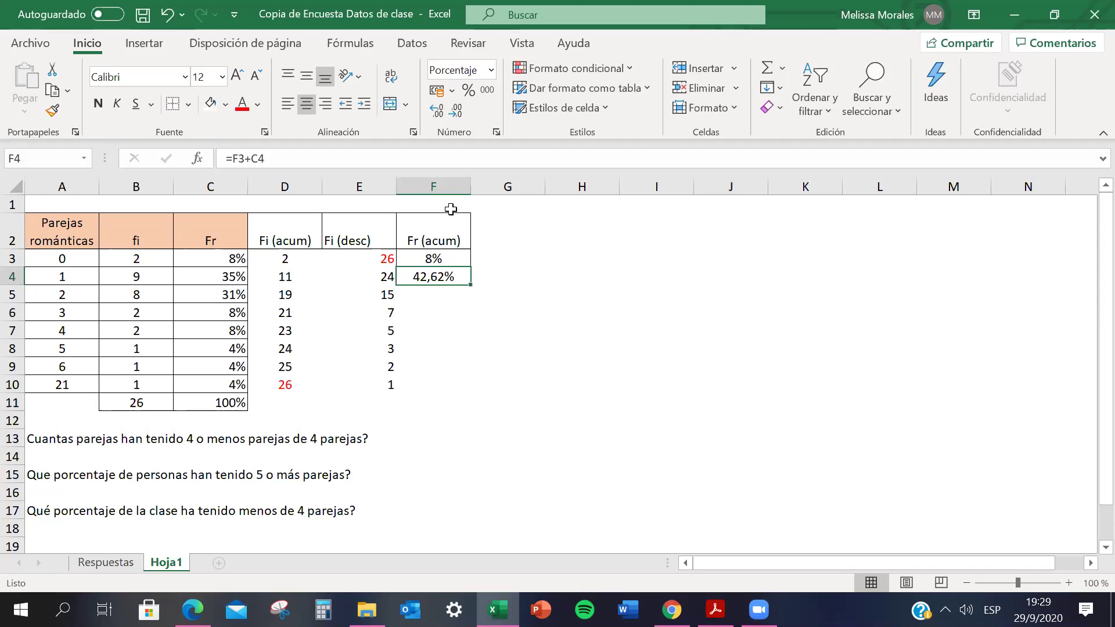
- Remove both decimal places from F4 so it shows a whole percentage
click(457, 110)
click(456, 110)
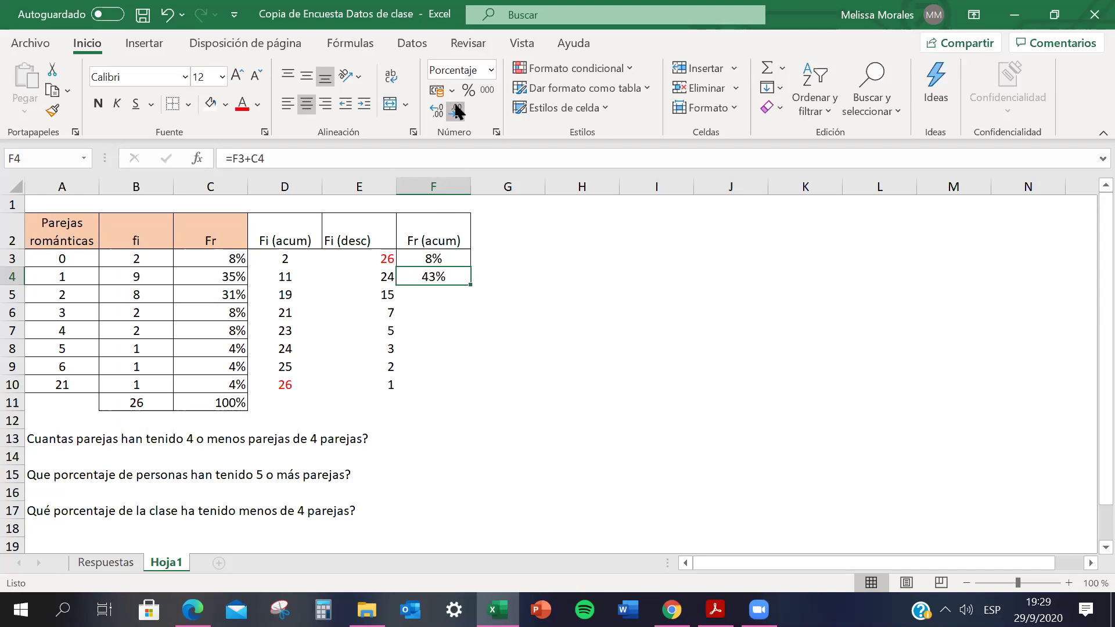
click(459, 295)
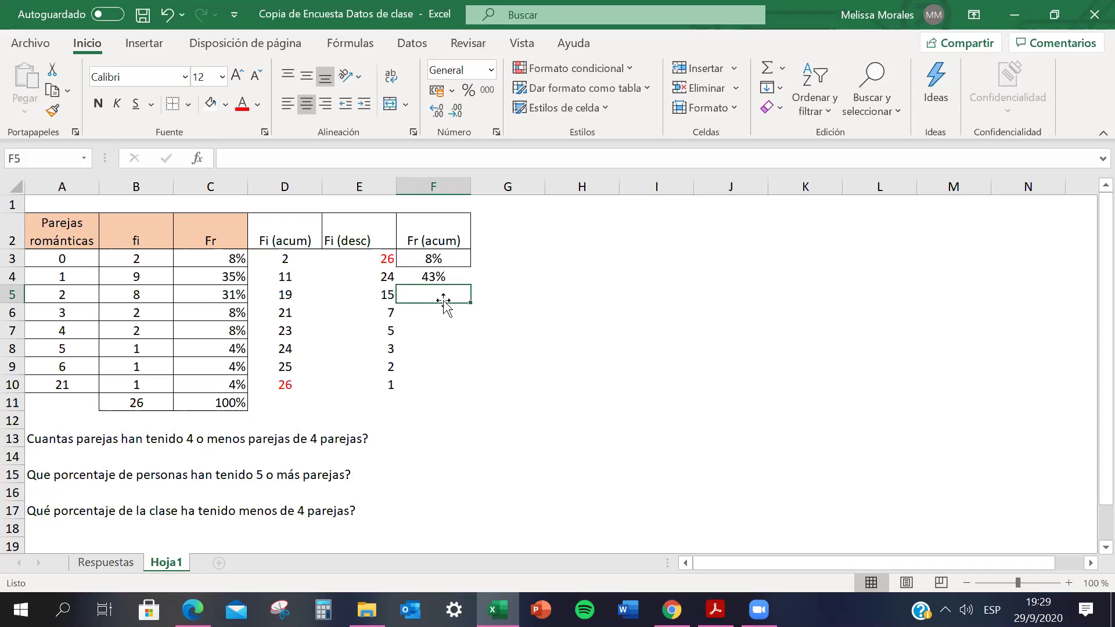
click(439, 281)
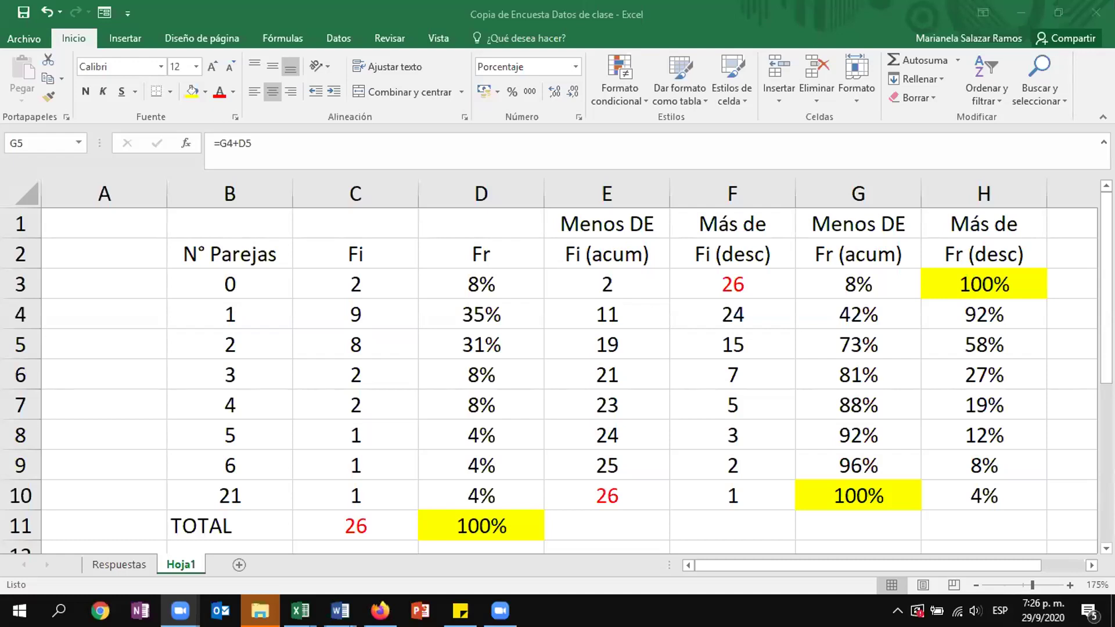
- Examine the cumulative frequency formulas in cells E3 and E4
click(625, 279)
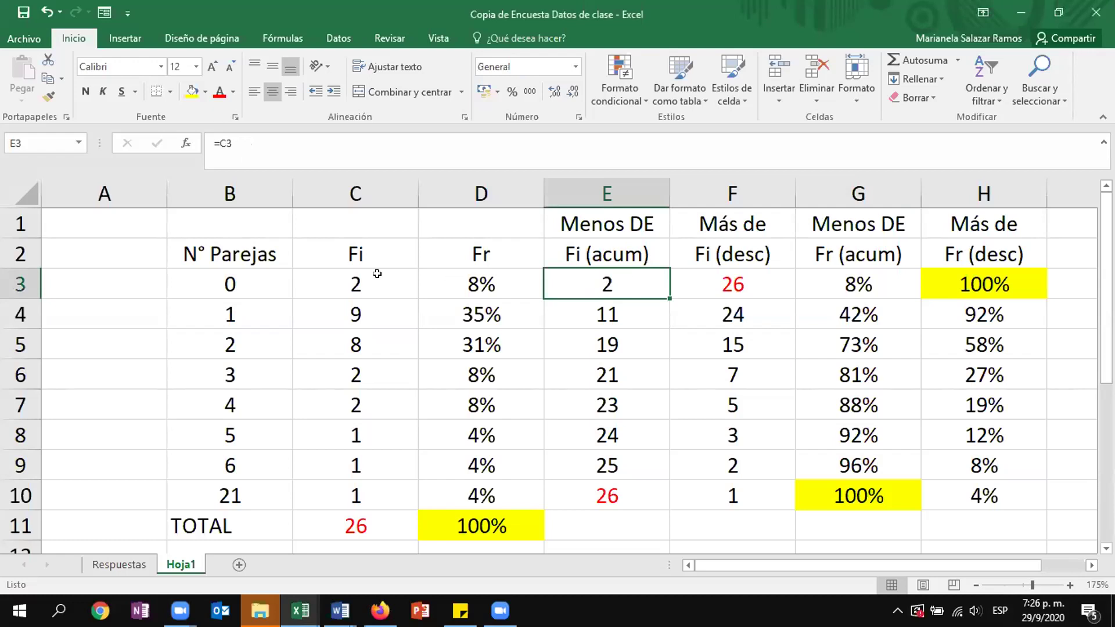
double_click(633, 276)
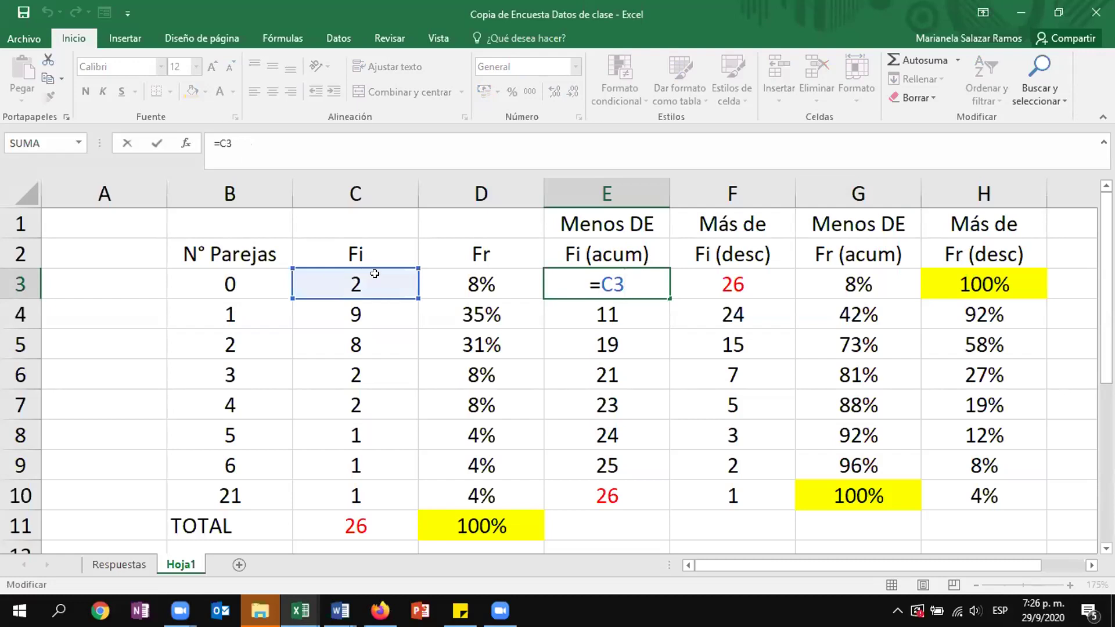
key(Return)
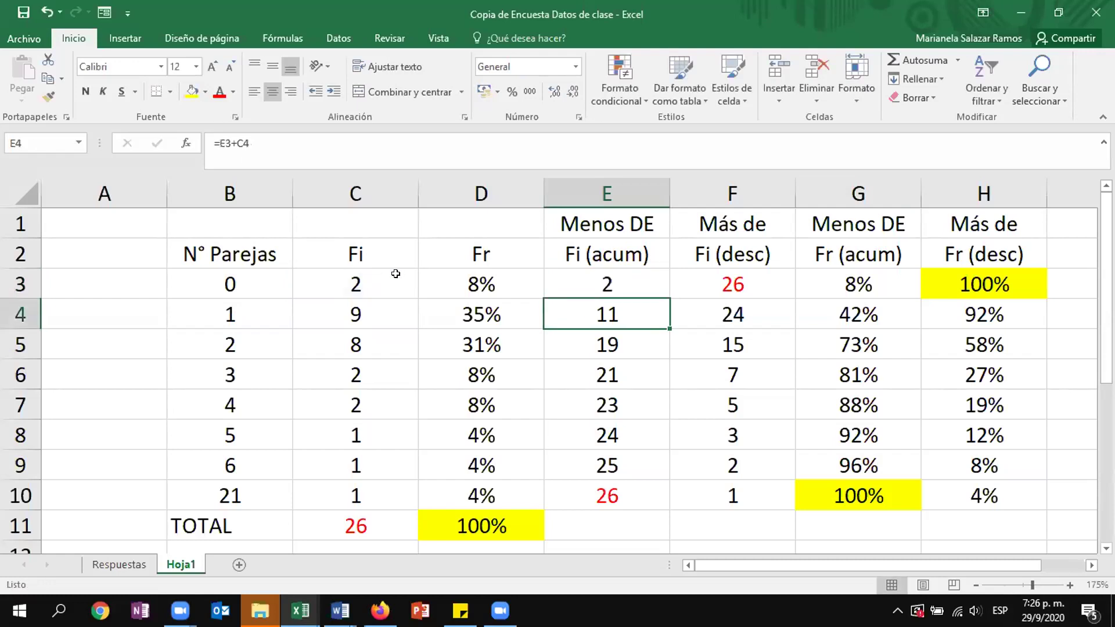
double_click(623, 304)
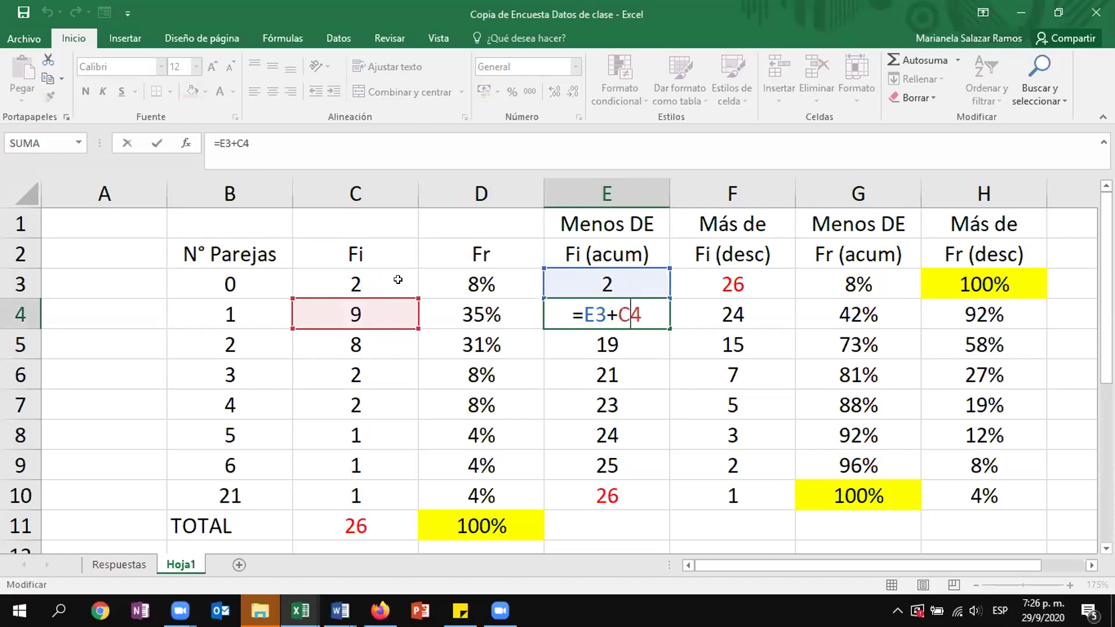
key(Return)
- Fill the cumulative frequency formula from E4 down through E9 and inspect the copied formula in E7
click(636, 306)
drag(670, 328, 646, 462)
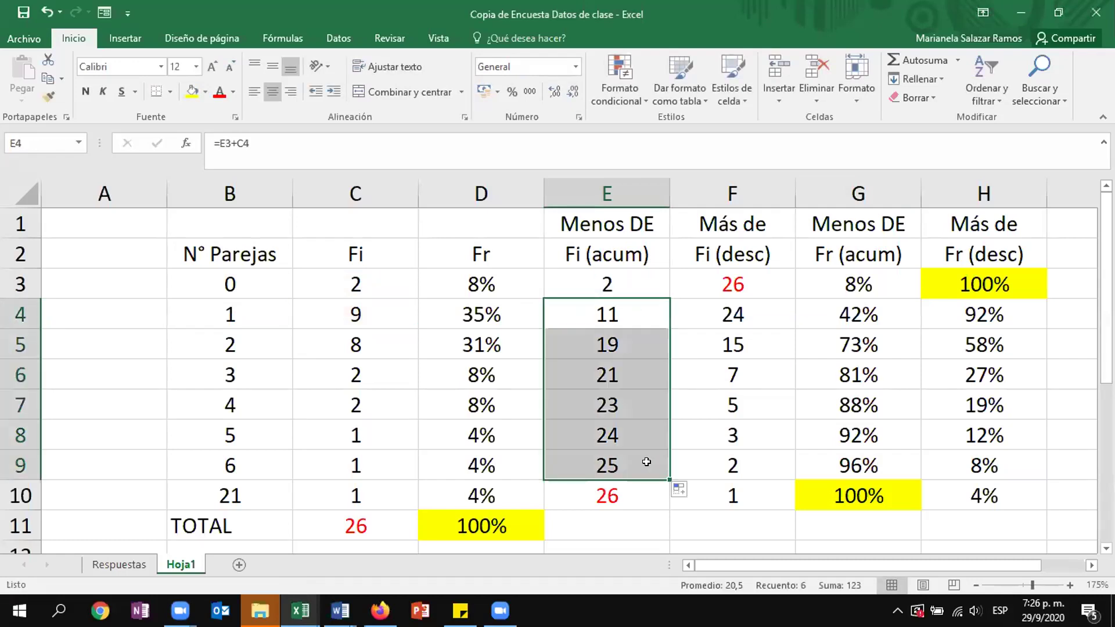
double_click(608, 405)
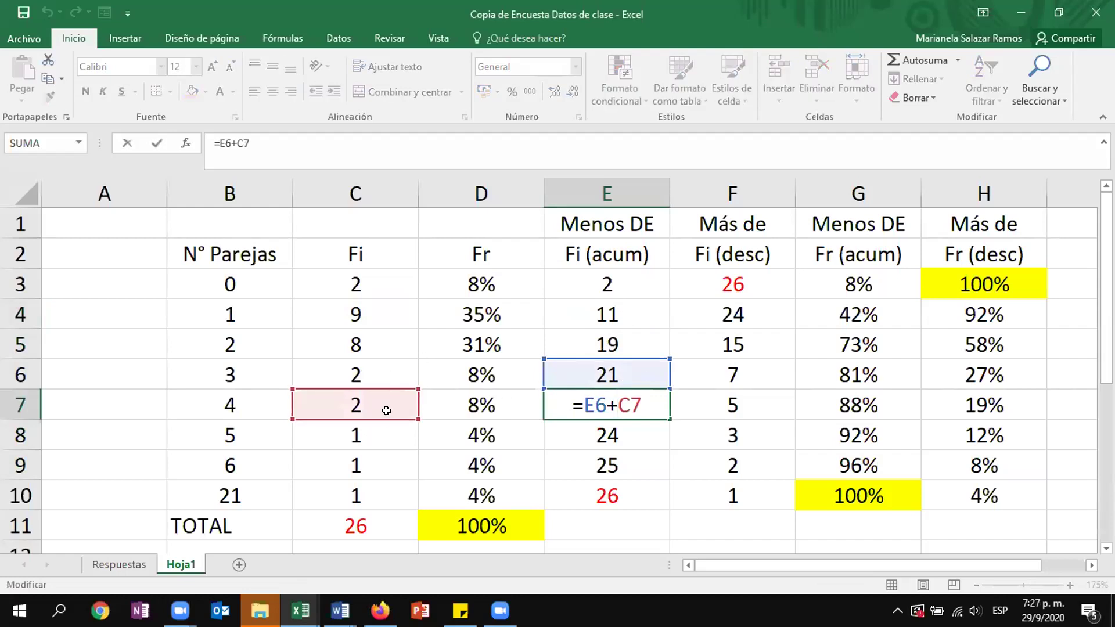
key(Return)
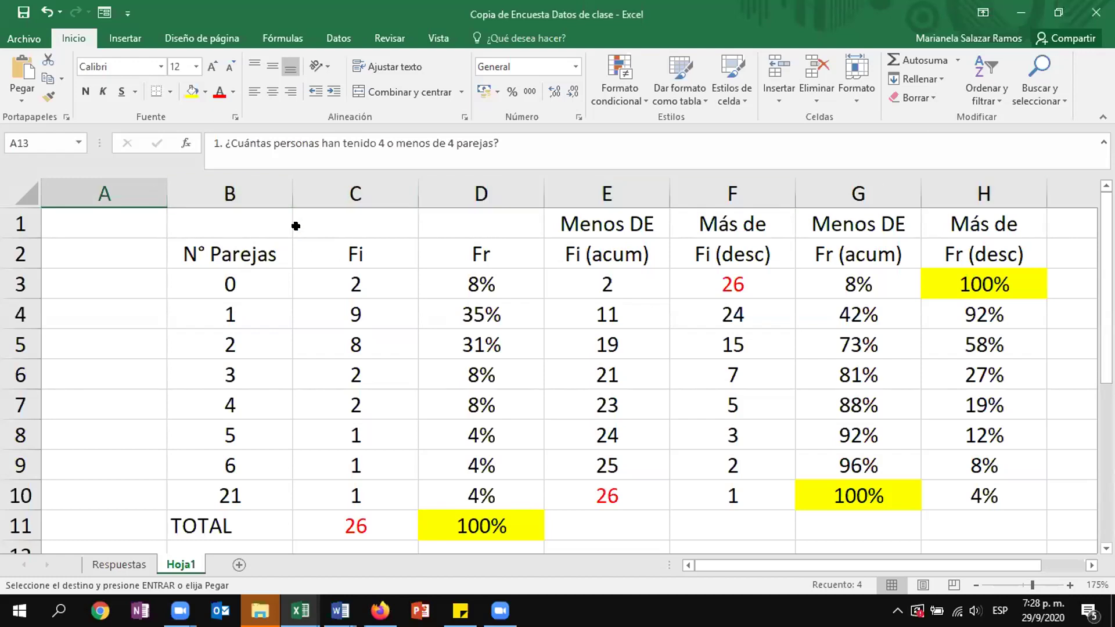
mouse_move(260, 192)
mouse_down()
mouse_move(294, 190)
mouse_move(242, 182)
mouse_up()
click(244, 241)
click(230, 298)
key(Down)
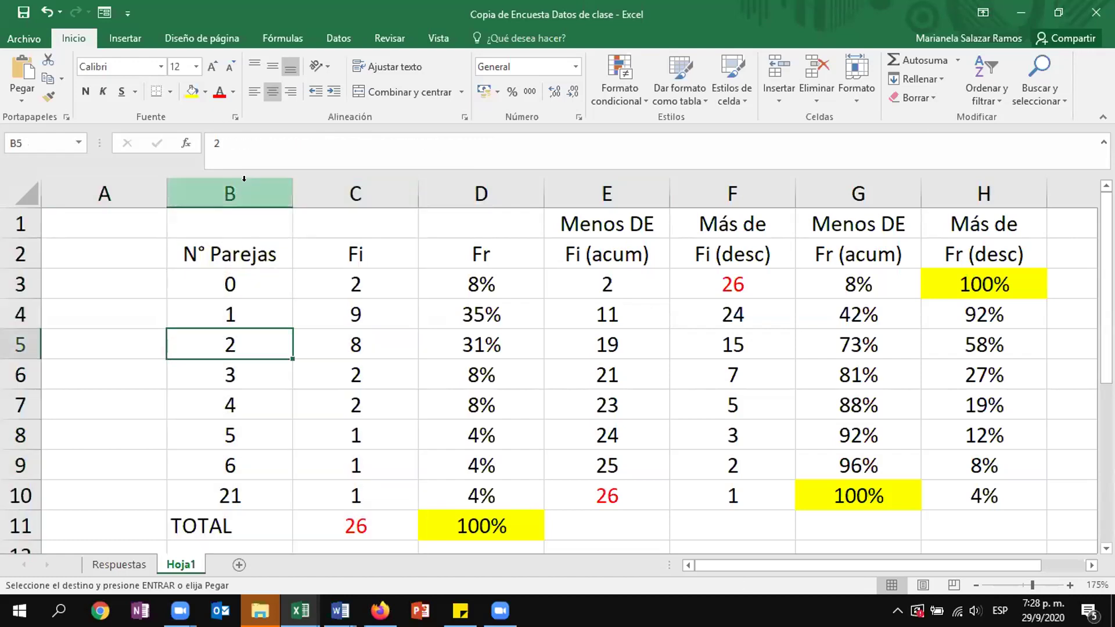
- Resize columns B through D together, autofit them to their contents, and leave all three at one equal, slightly wider width
drag(244, 181, 540, 188)
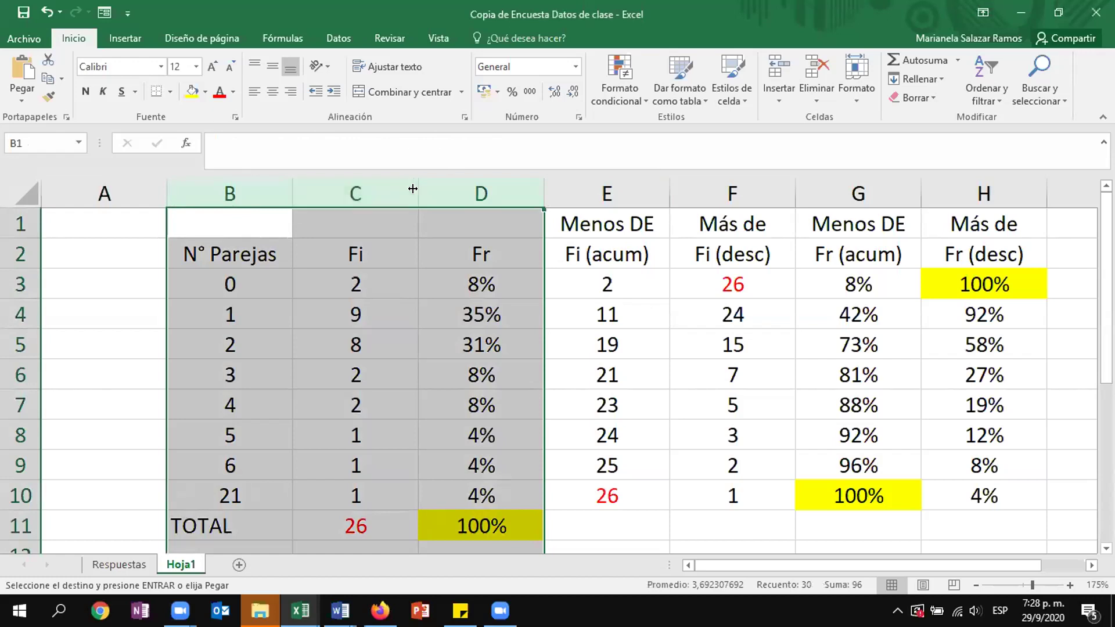
drag(413, 188, 583, 182)
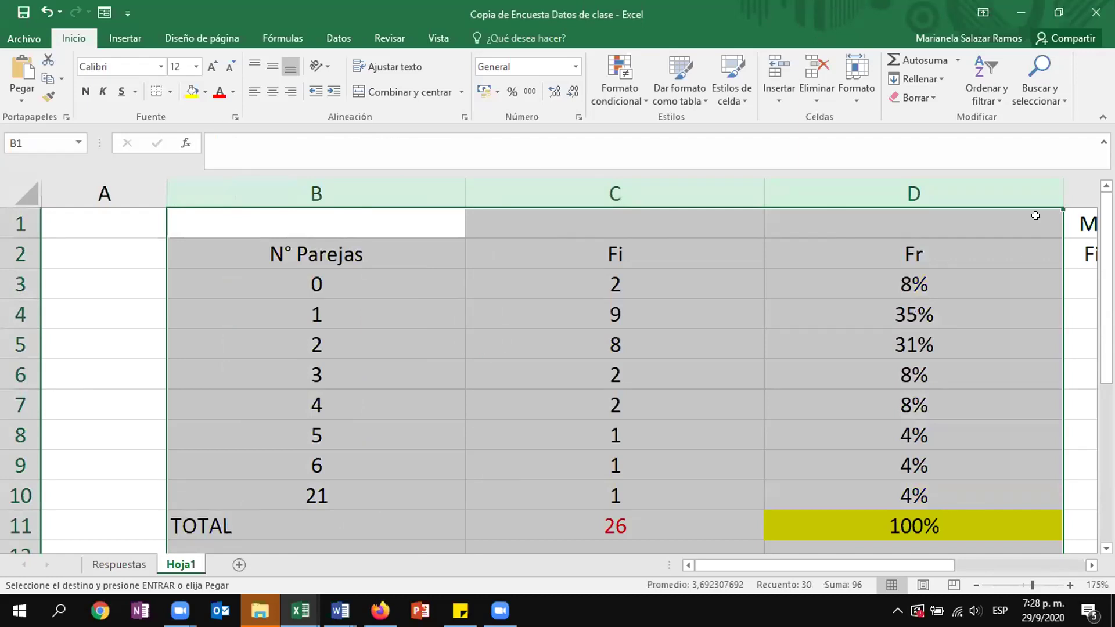
drag(1057, 190, 821, 211)
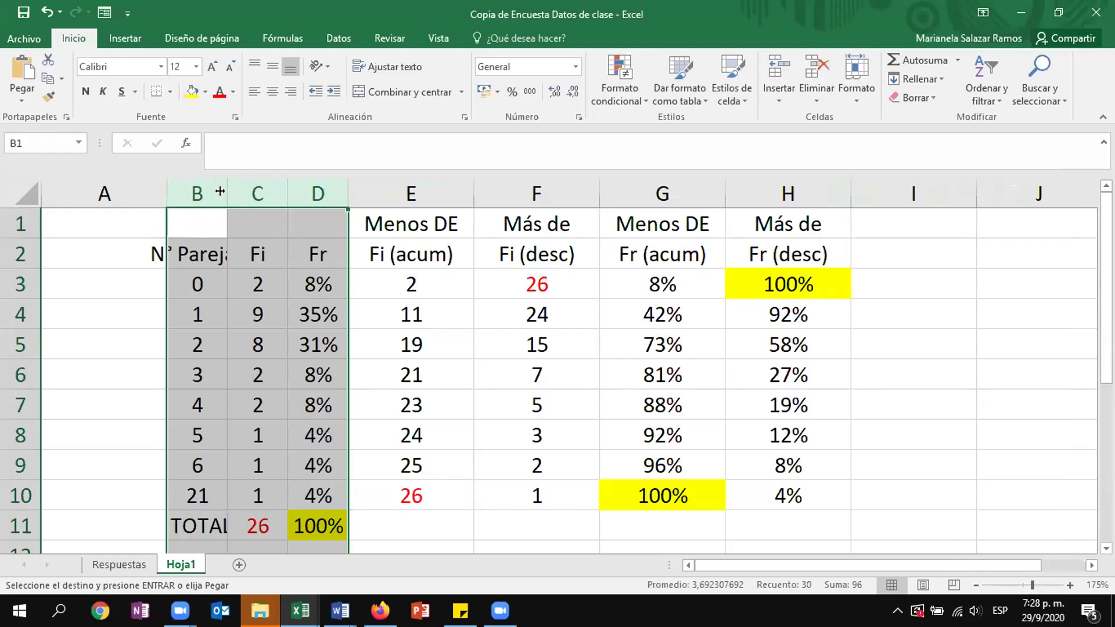
double_click(220, 191)
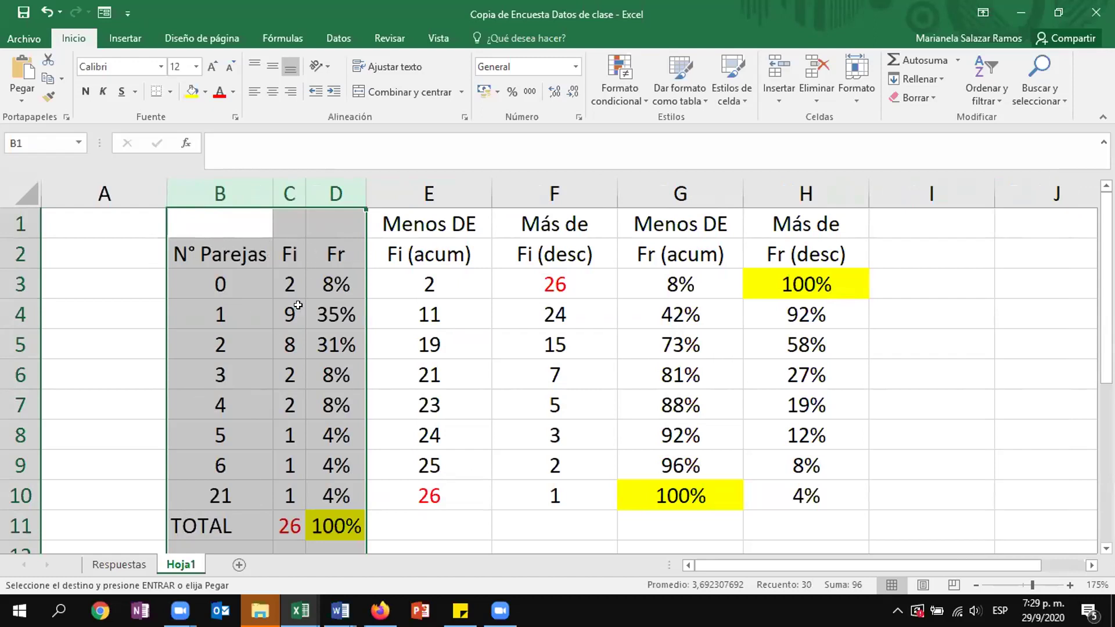
drag(297, 182, 376, 182)
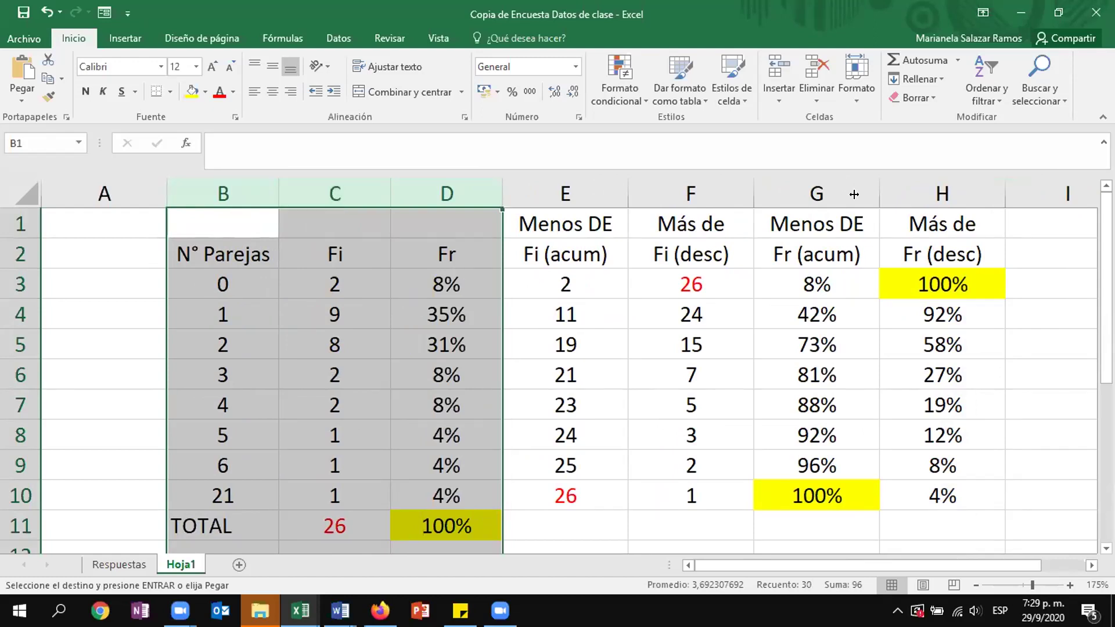
- Examine the descending frequency formulas in F3, F4 and F5 and the starting formula in F10
click(724, 279)
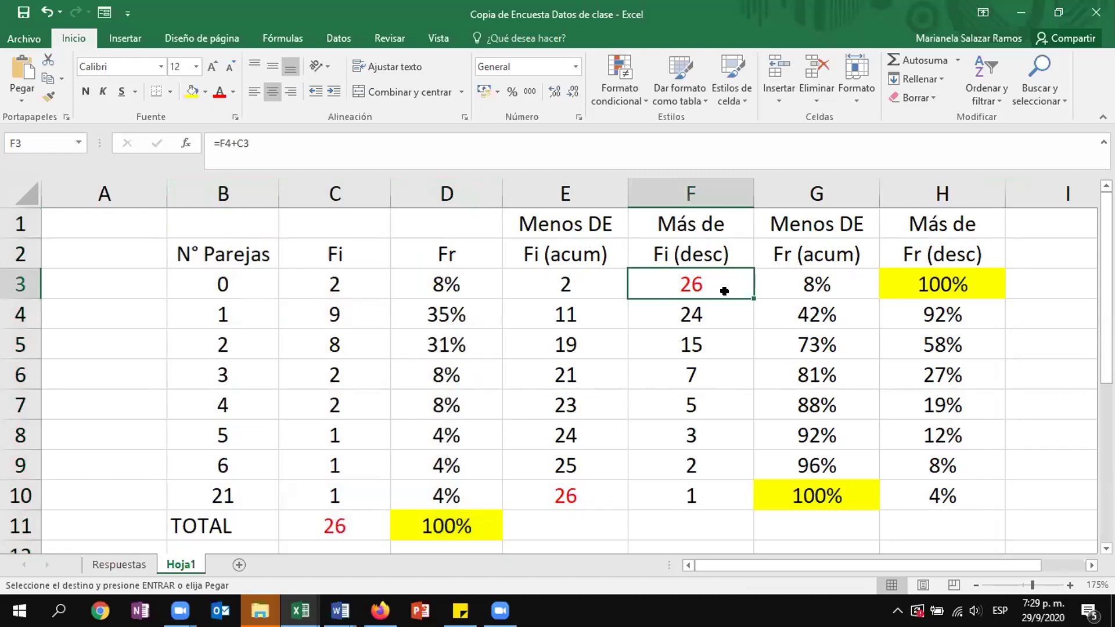
click(718, 312)
click(715, 346)
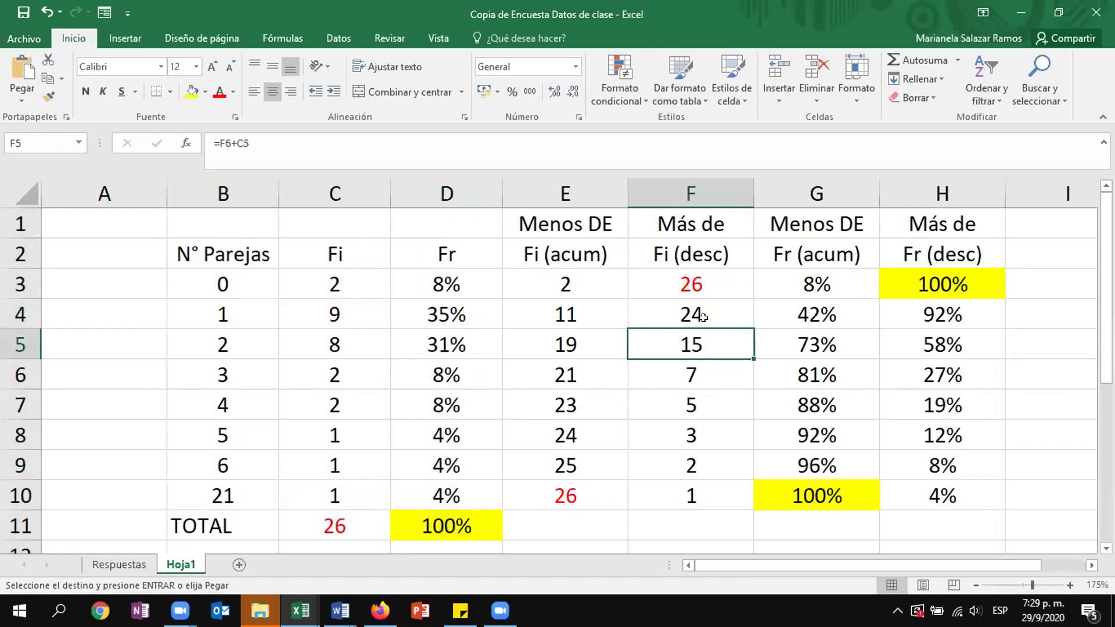
click(704, 493)
double_click(716, 494)
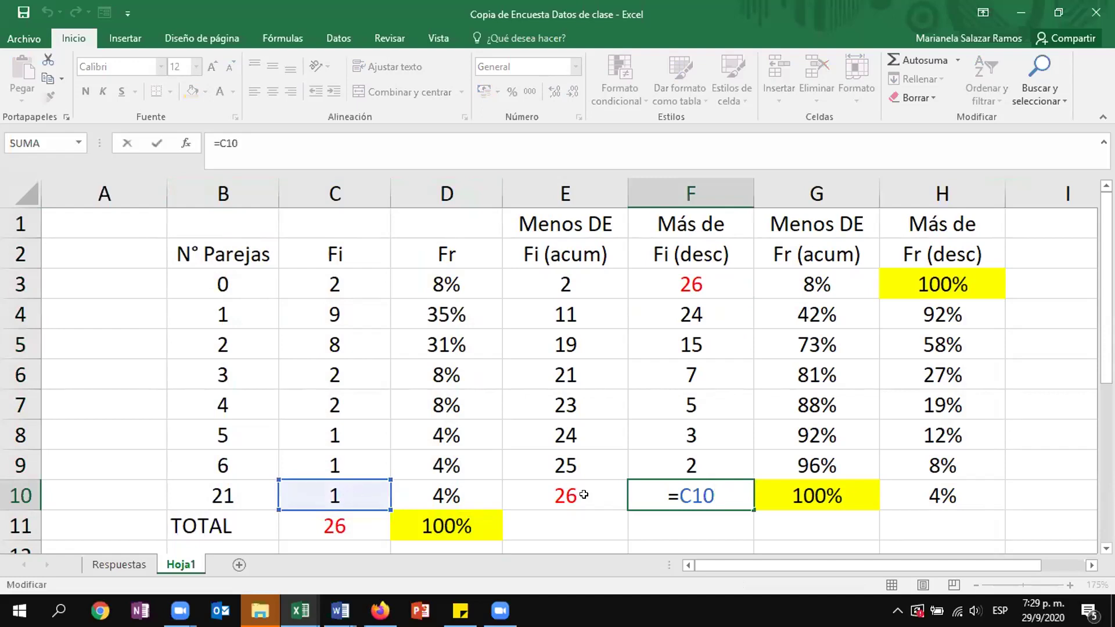
key(Return)
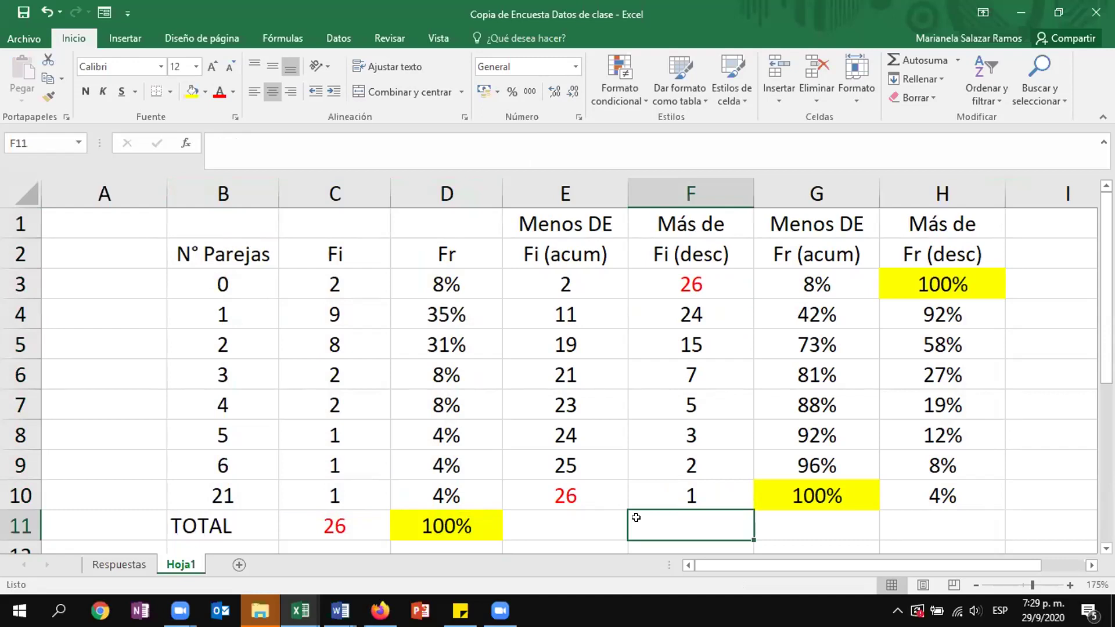
- Inspect the descending frequency formula in F9 and fill it upward through F5
click(713, 463)
double_click(714, 463)
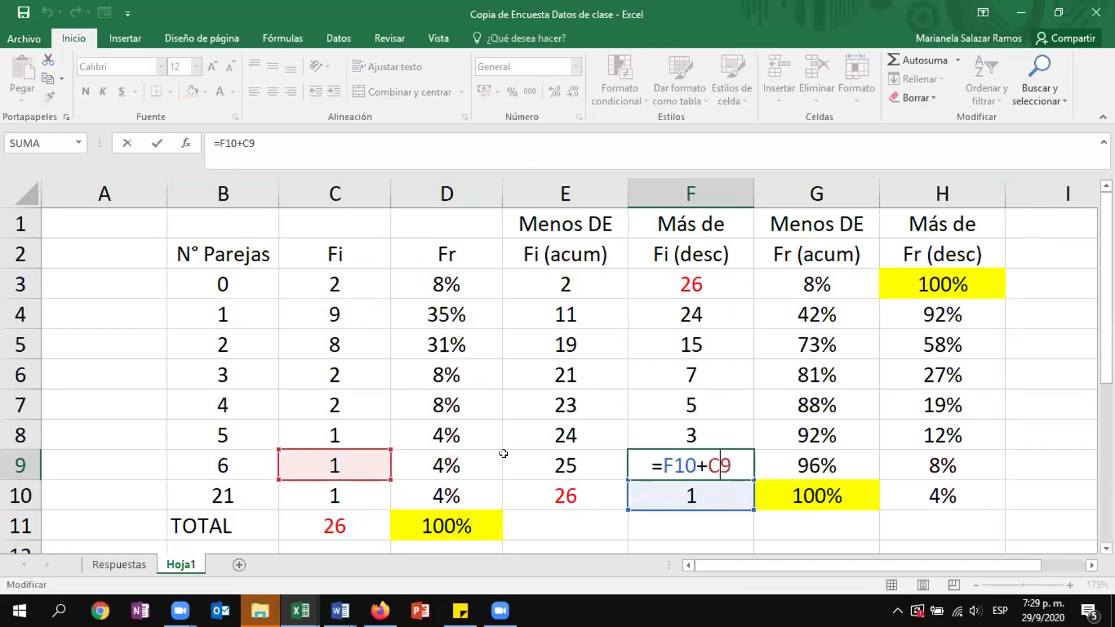
key(Return)
click(701, 455)
drag(749, 478, 736, 320)
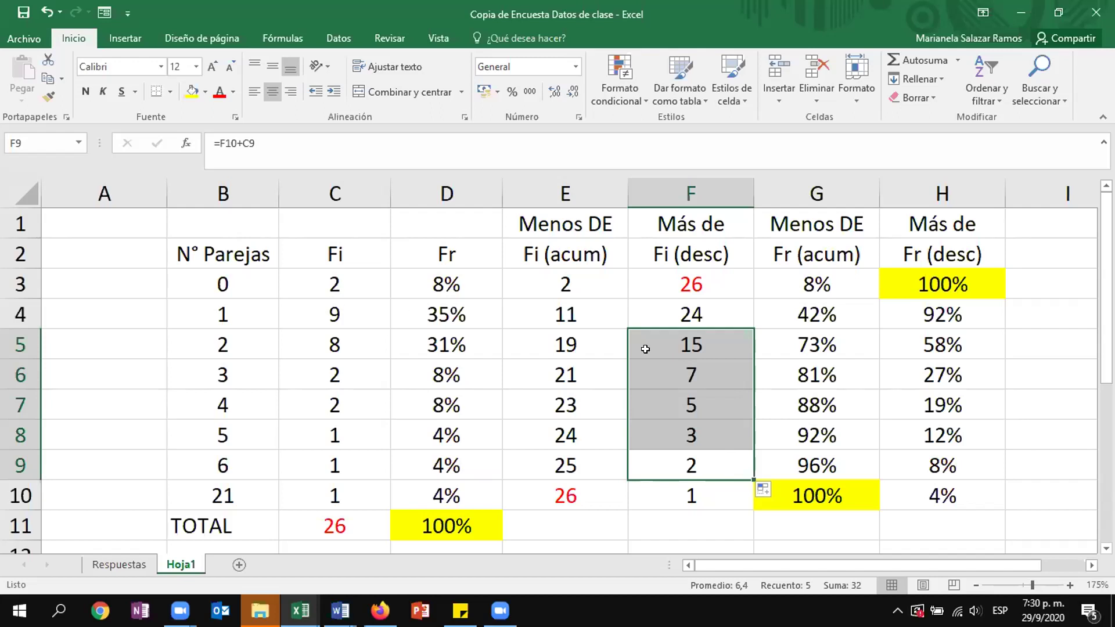
- Go through the N° Parejas values one by one from B3 to B10
drag(258, 271, 256, 494)
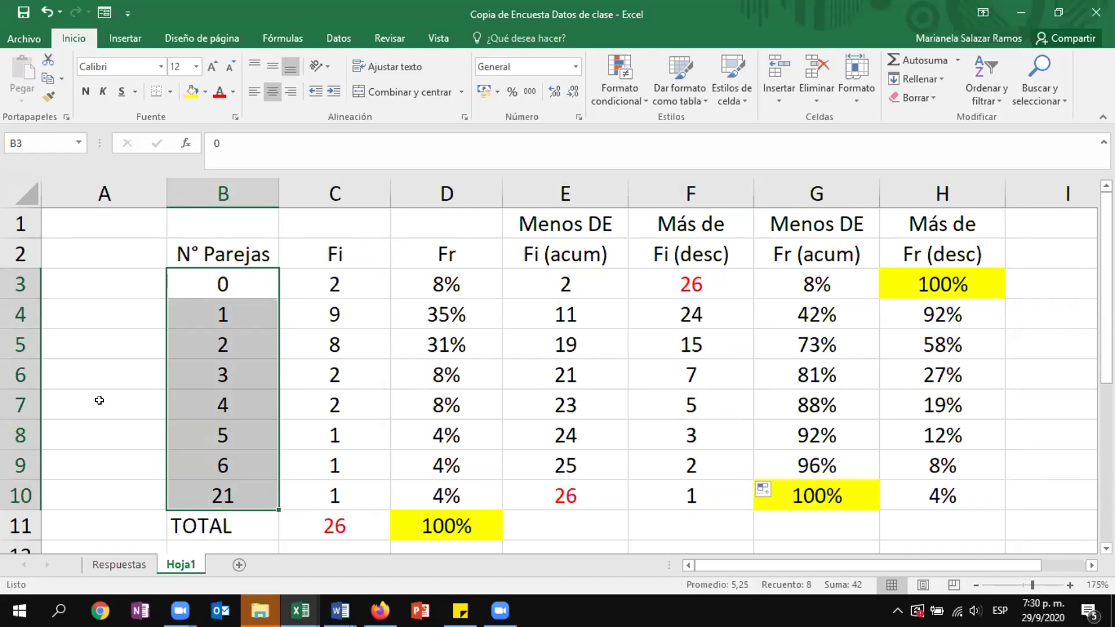
click(241, 286)
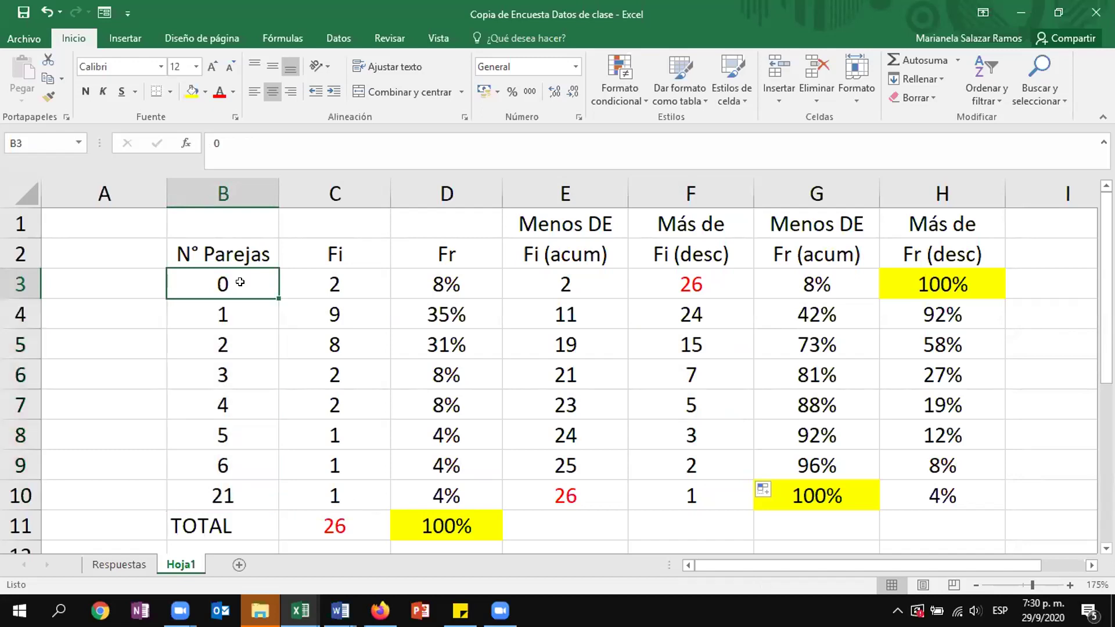
key(Down)
key(Down)
key(Down)
key(Down)
key(Down)
key(Down)
key(Down)
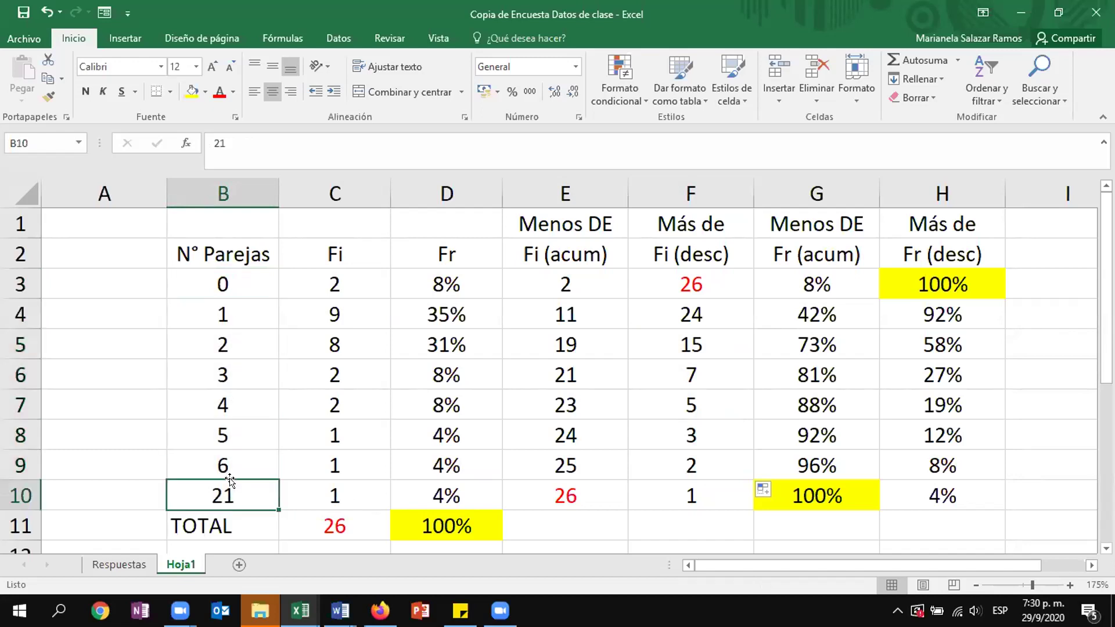
click(233, 283)
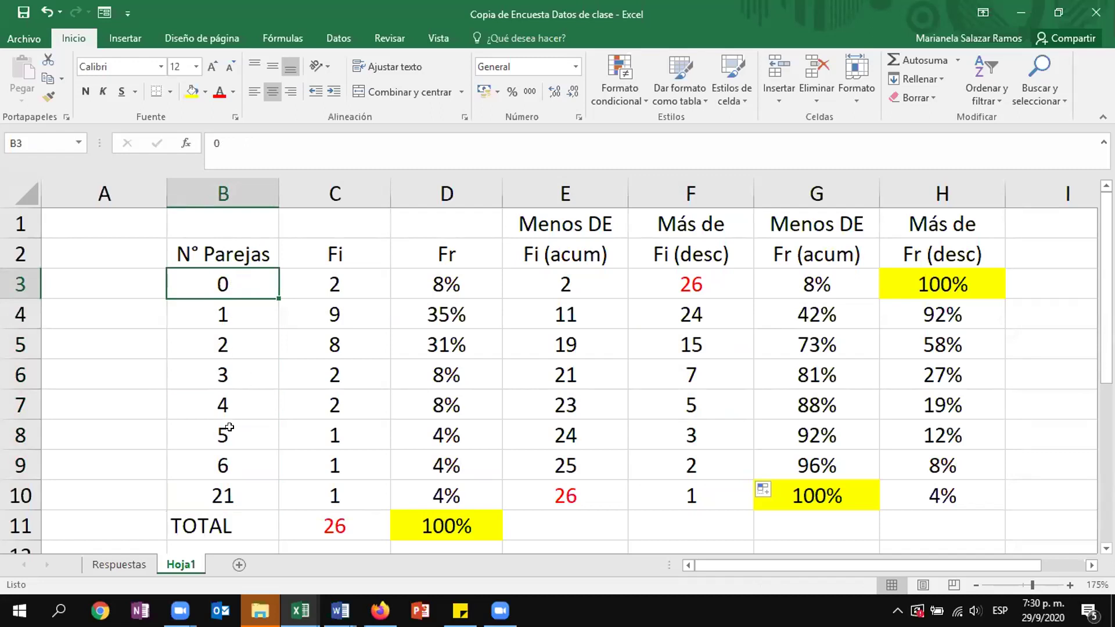
- Examine the table row for 2 parejas (B5:E5) and the first question in row 13
drag(580, 346, 221, 339)
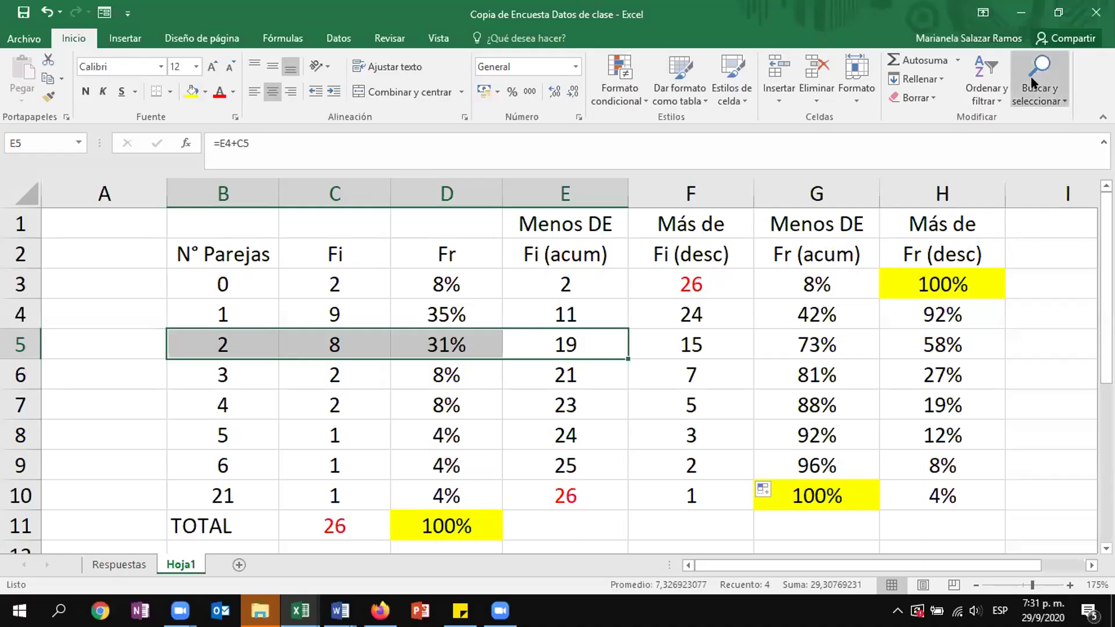
scroll(742, 370, down, 3)
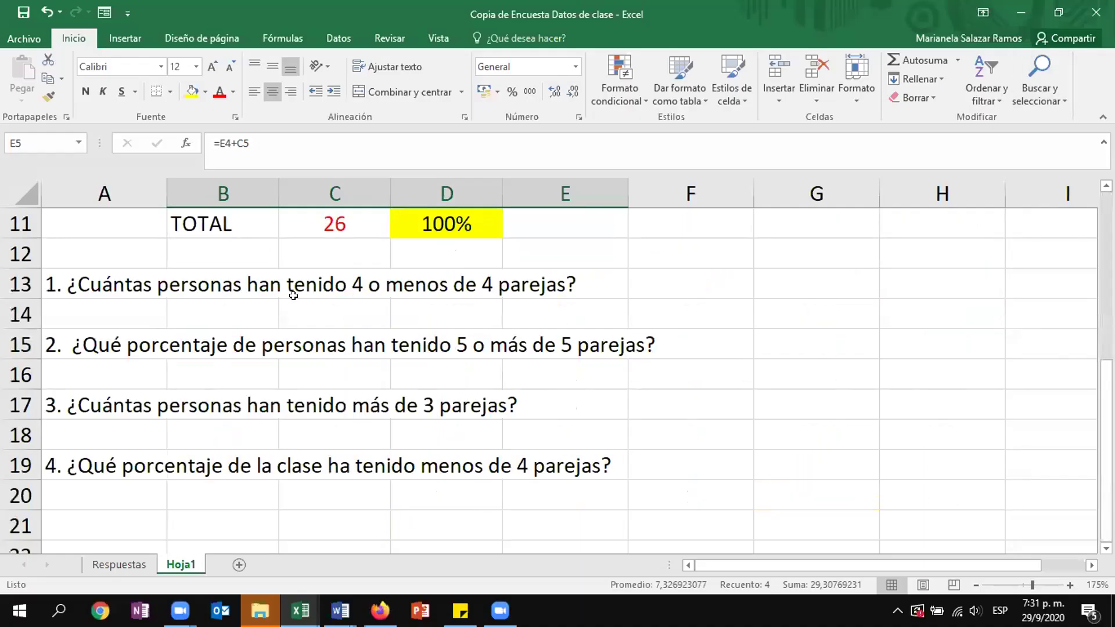
drag(99, 285, 614, 282)
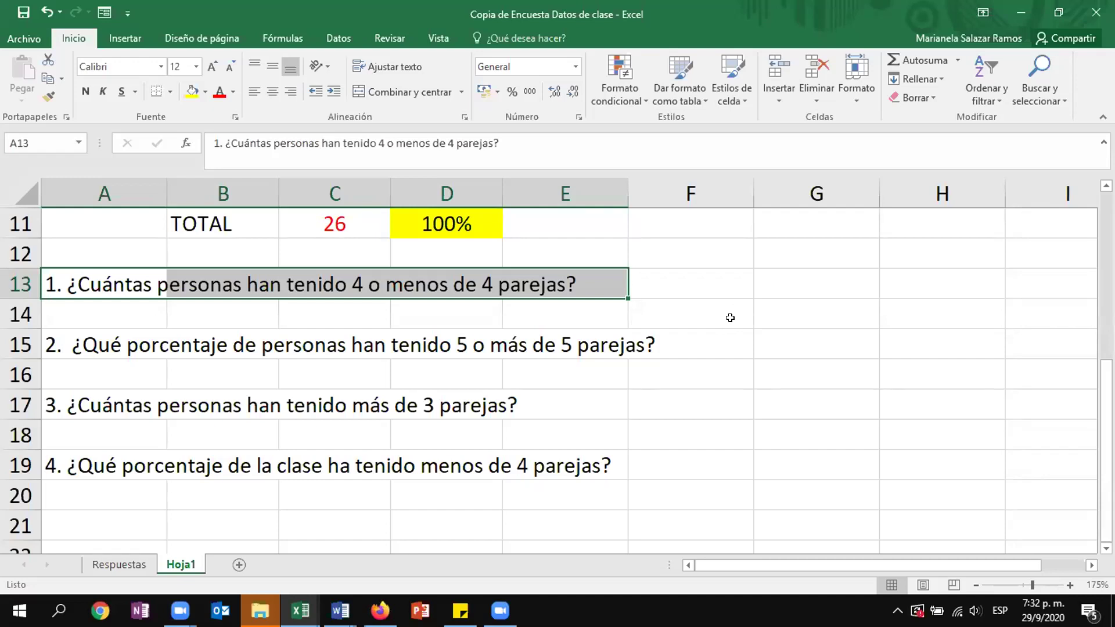
scroll(814, 356, down, 7)
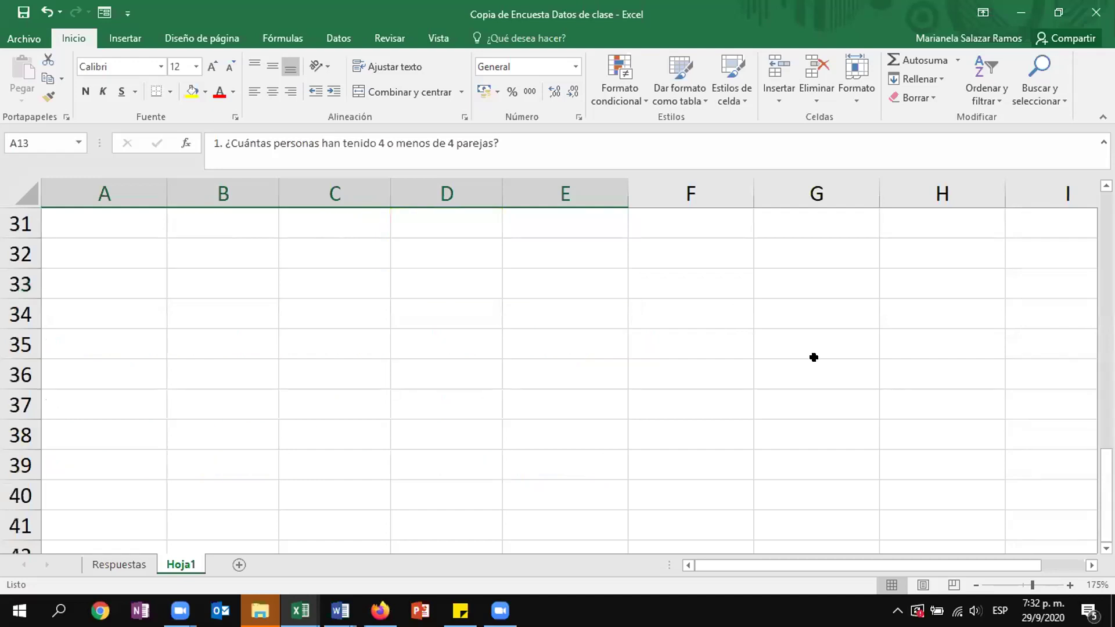
click(833, 364)
scroll(825, 361, up, 10)
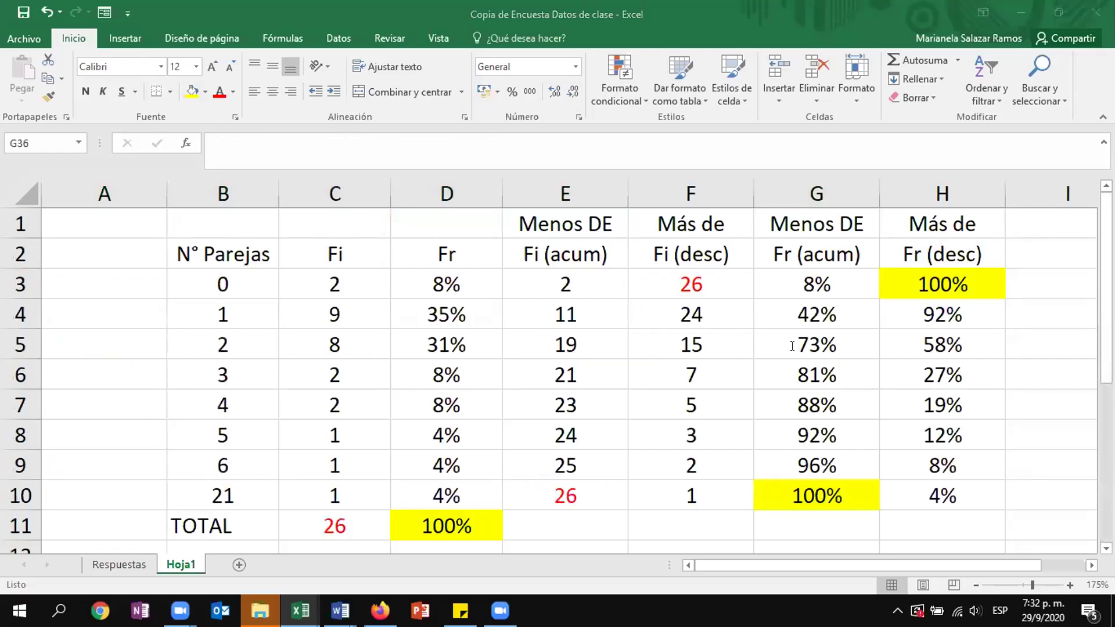
scroll(239, 253, down, 3)
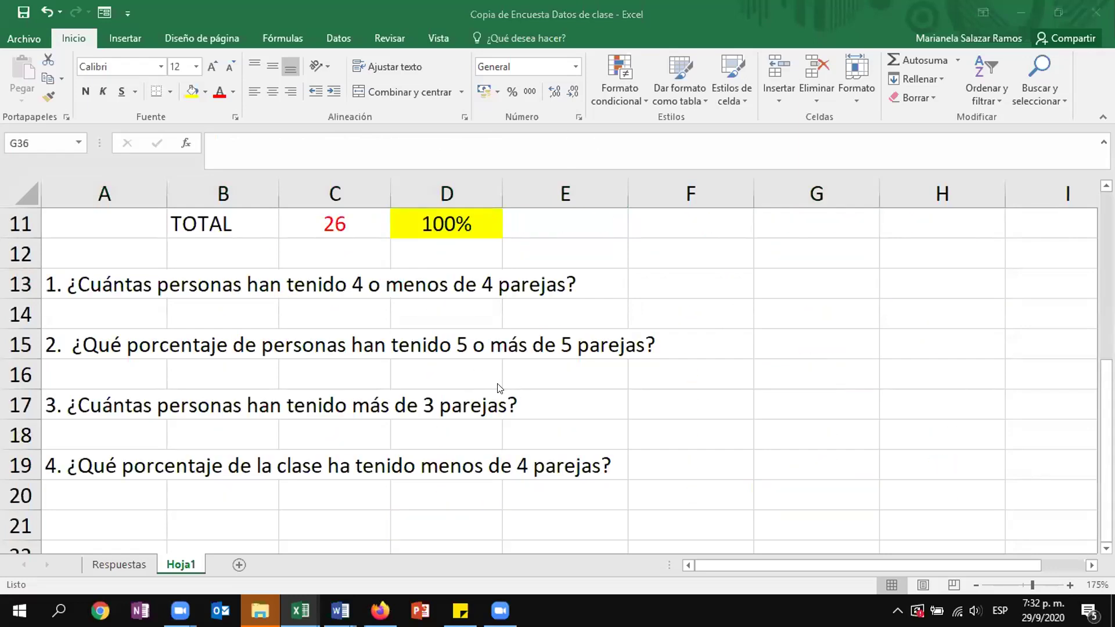
drag(148, 284, 552, 284)
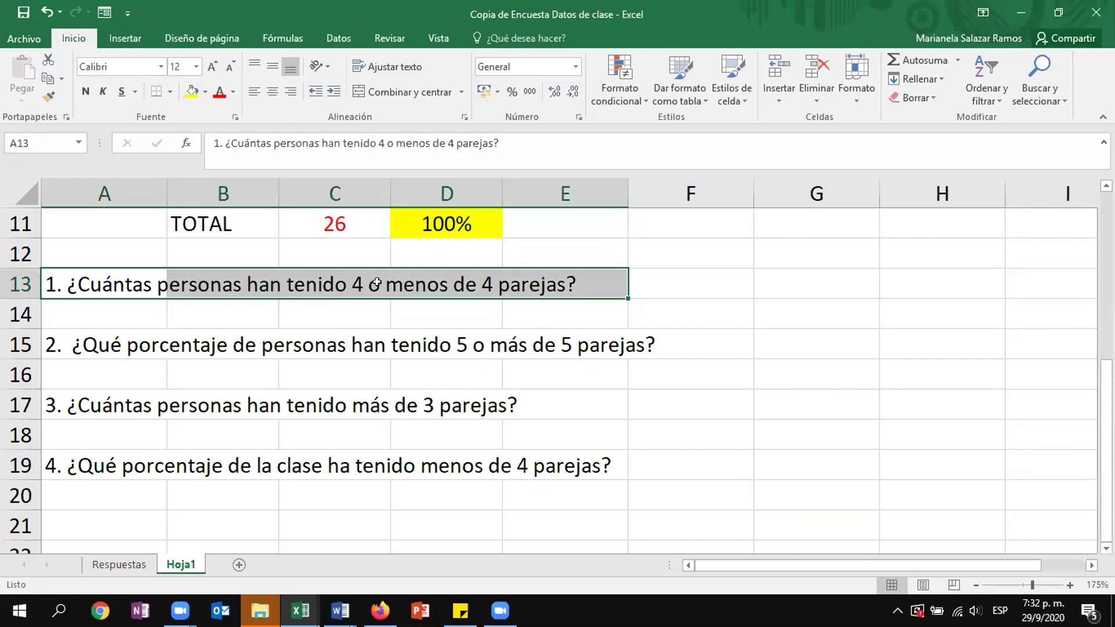
- Colour the words "Cuántas personas" red in question 1 in A13
click(124, 283)
double_click(123, 284)
drag(77, 284, 241, 284)
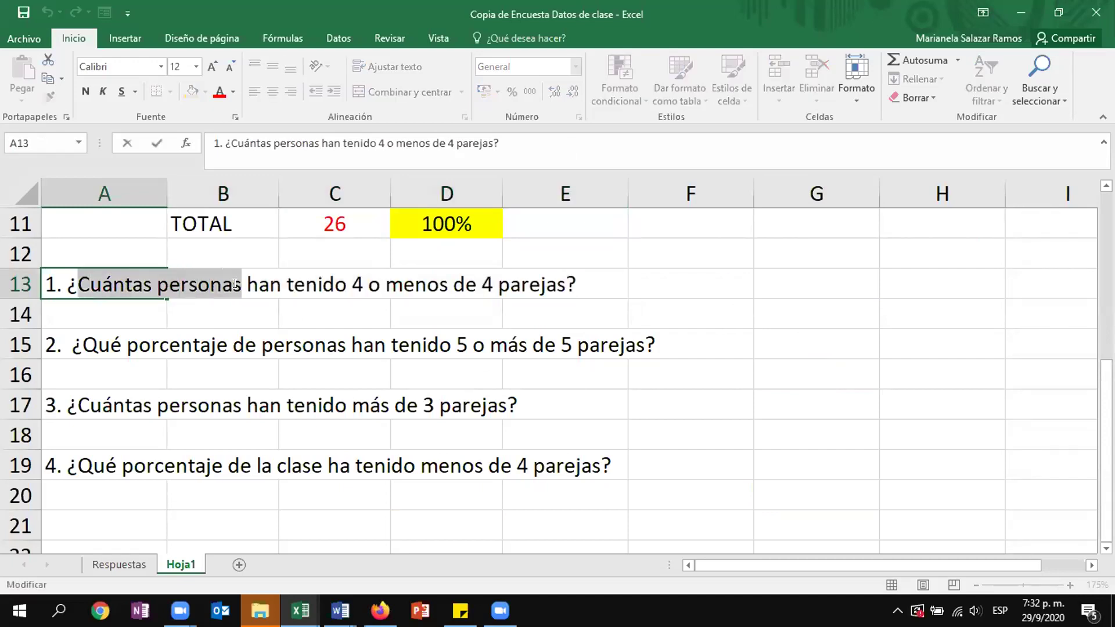
click(222, 94)
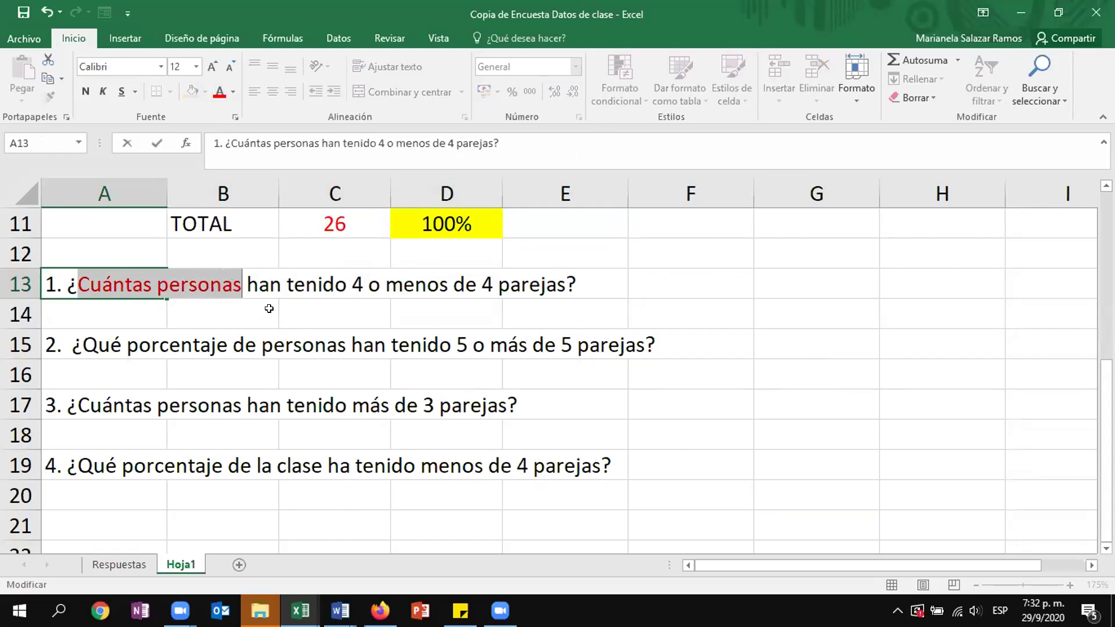
- Highlight the absolute frequency columns C, E and F together by selecting them
scroll(421, 311, up, 3)
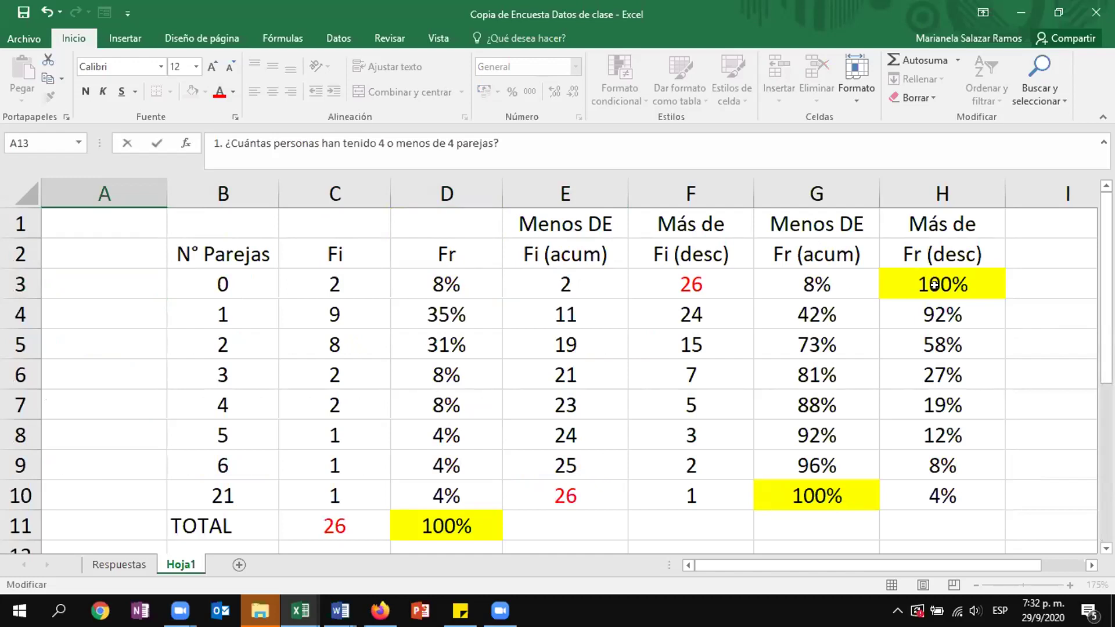
drag(573, 193, 415, 194)
ctrl+click(366, 193)
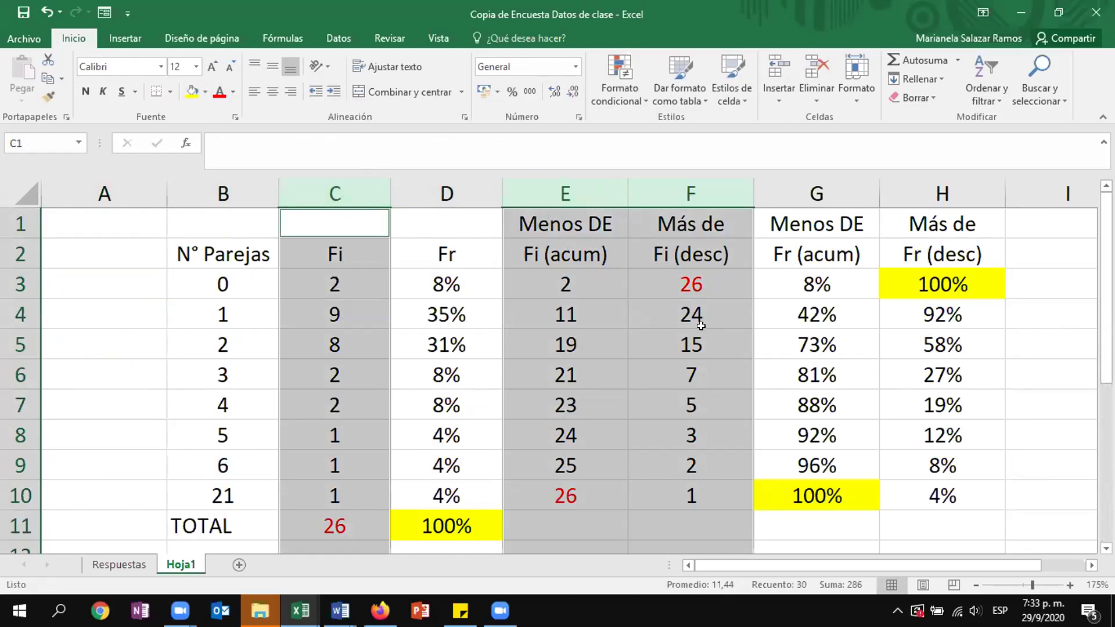
- Colour the words "menos de" red in question 1 in A13
scroll(701, 326, down, 3)
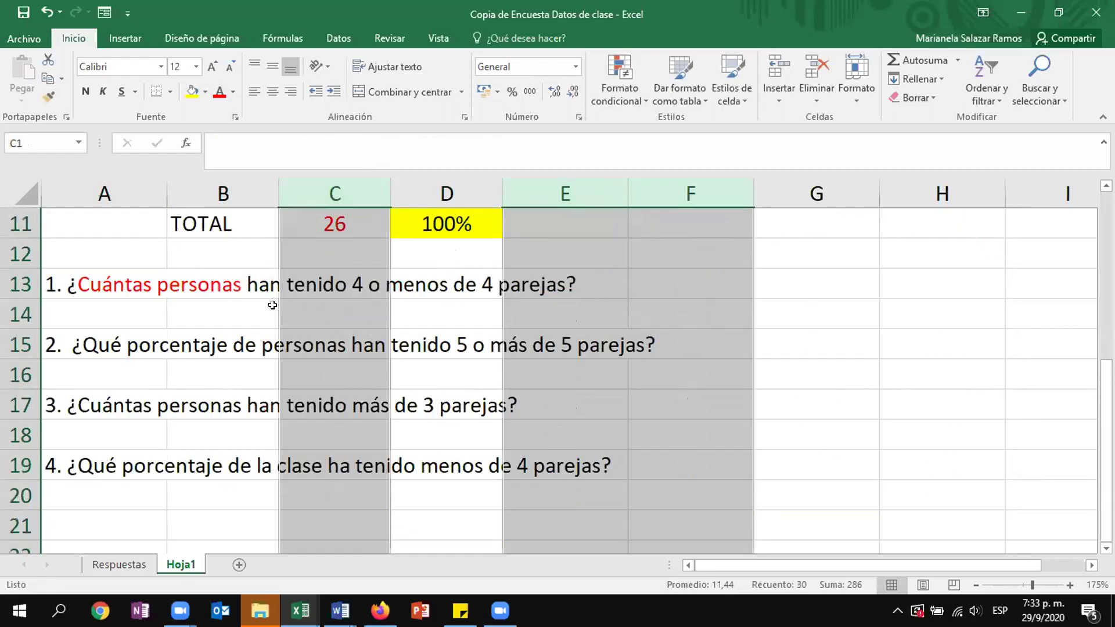
click(188, 286)
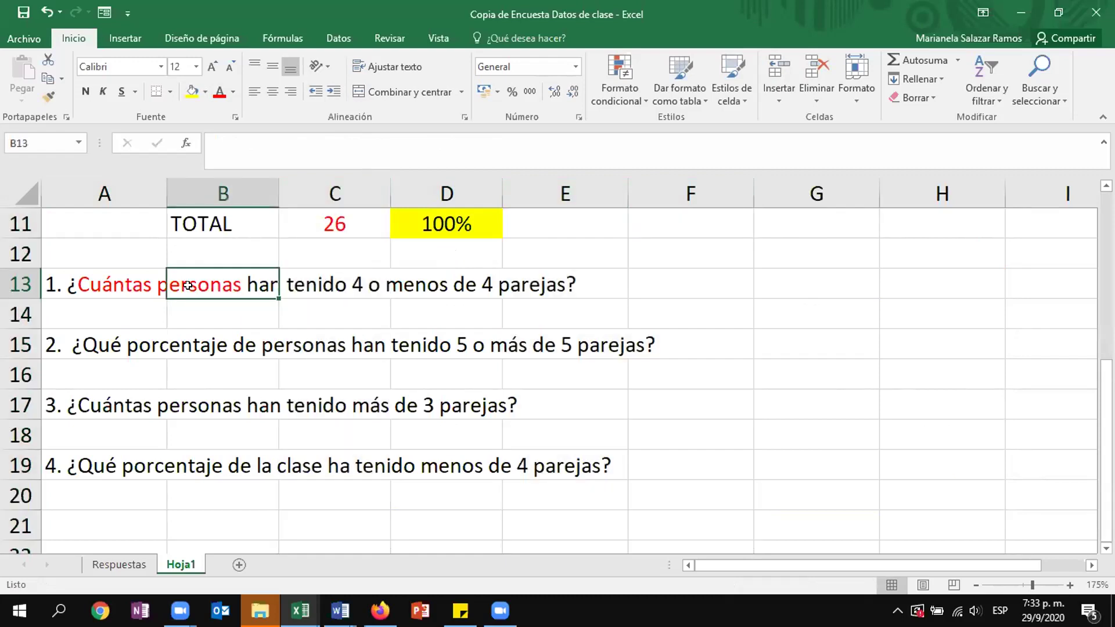
double_click(113, 284)
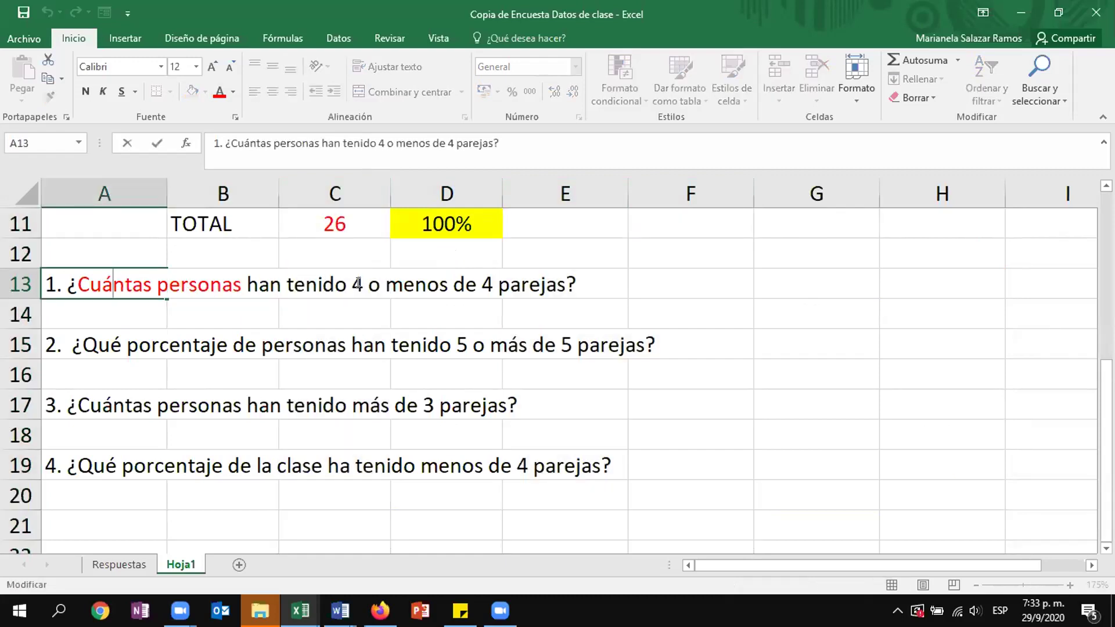
drag(387, 284, 476, 284)
click(218, 94)
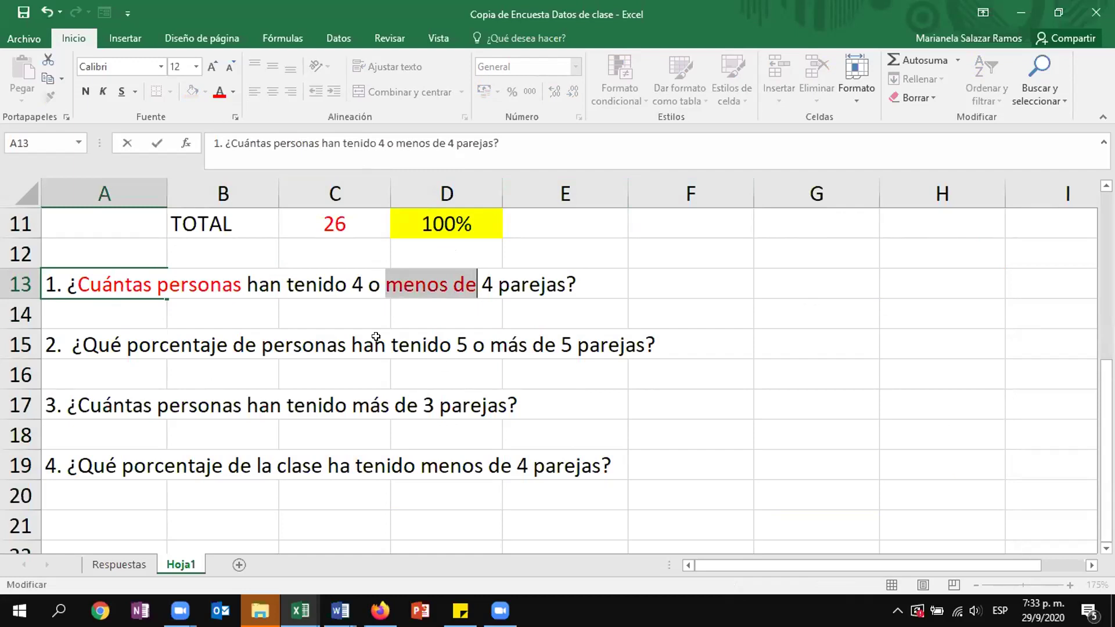
- Select the Fi (acum) column E1:E11 together with the row for 4 parejas, B7:H7, to find their intersection
scroll(443, 305, up, 4)
drag(605, 221, 598, 526)
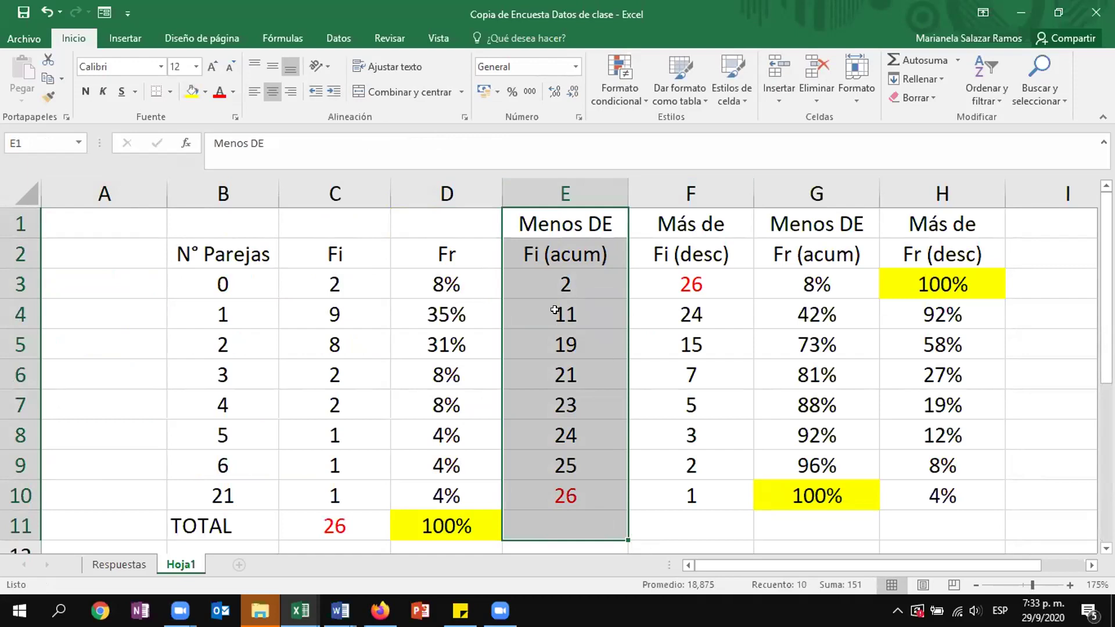
drag(236, 397, 1000, 402)
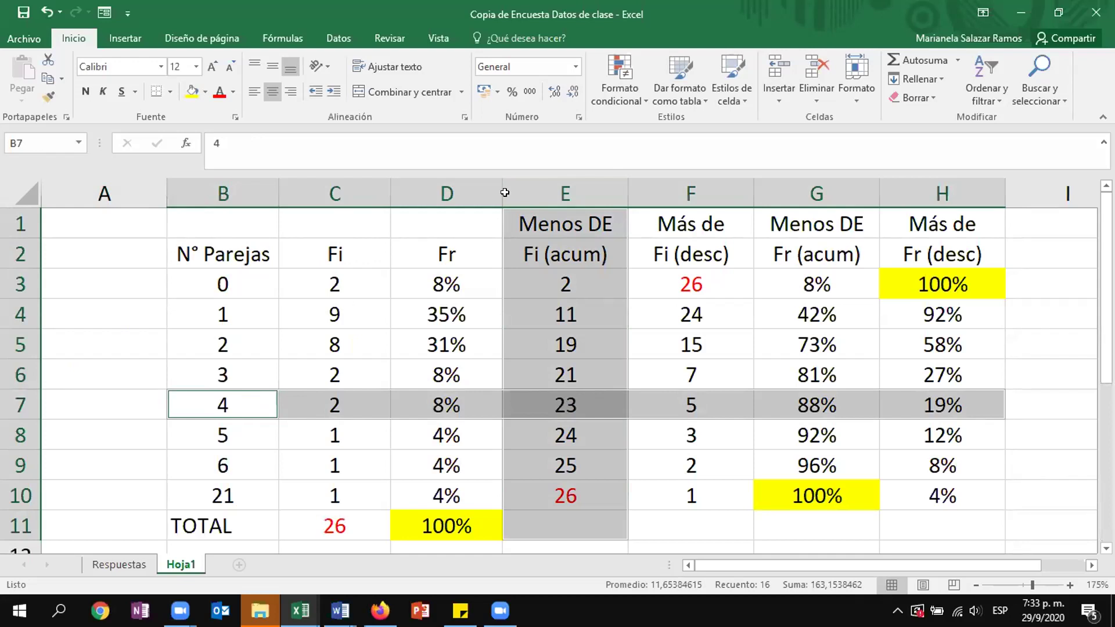
- Examine the cumulative frequencies in E3, E4 and E7, and compare E7 with the sum of the Fi values in C3:C7
click(582, 409)
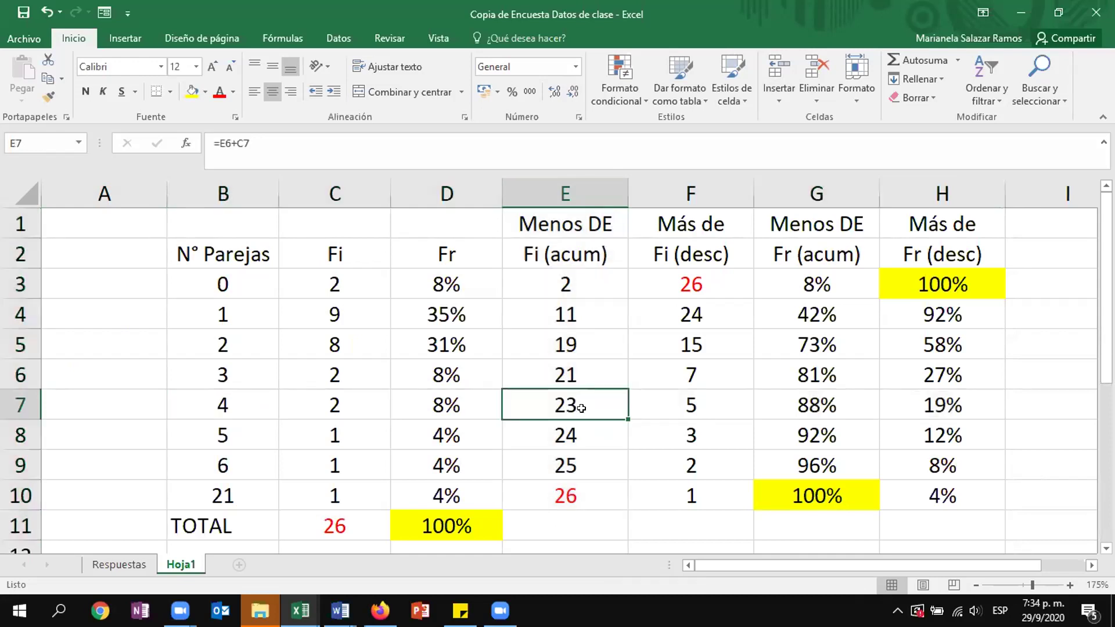
click(573, 283)
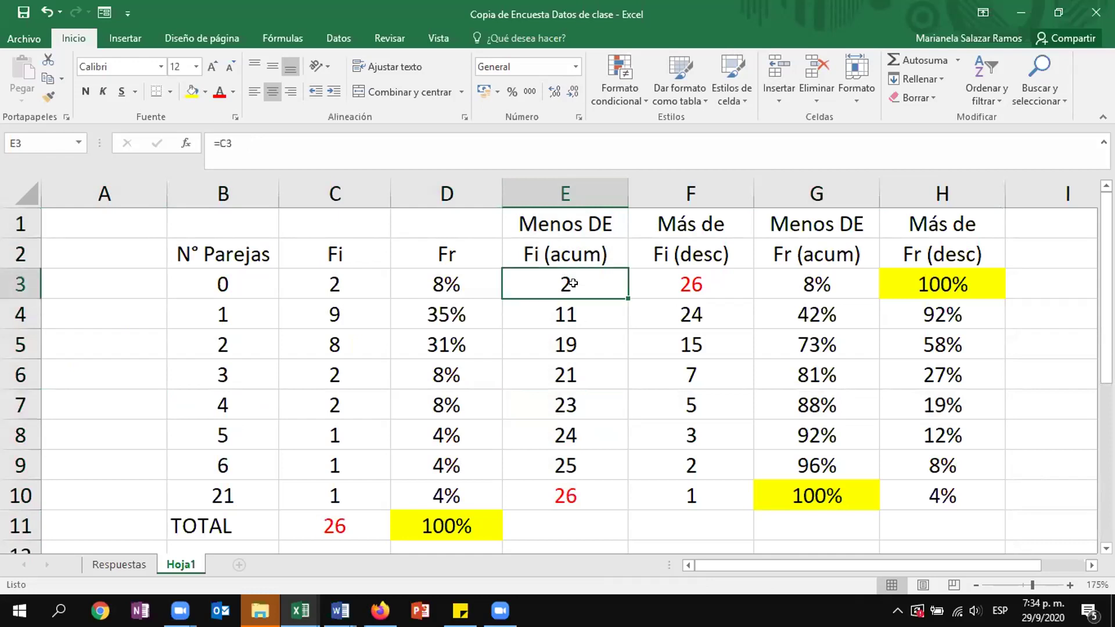
click(333, 320)
click(567, 311)
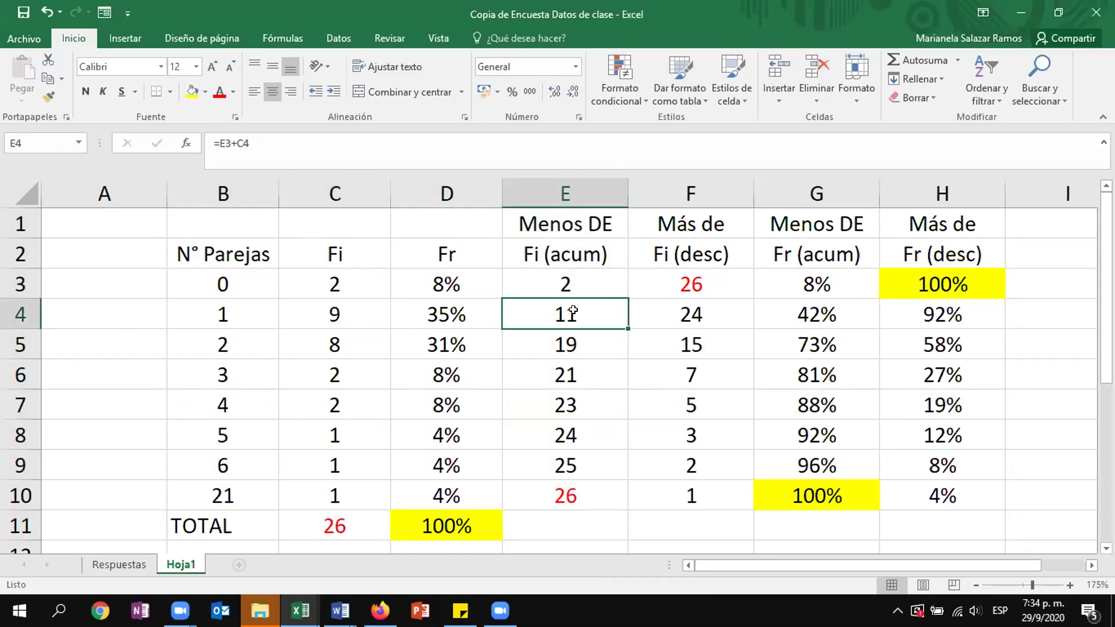
click(369, 339)
click(567, 399)
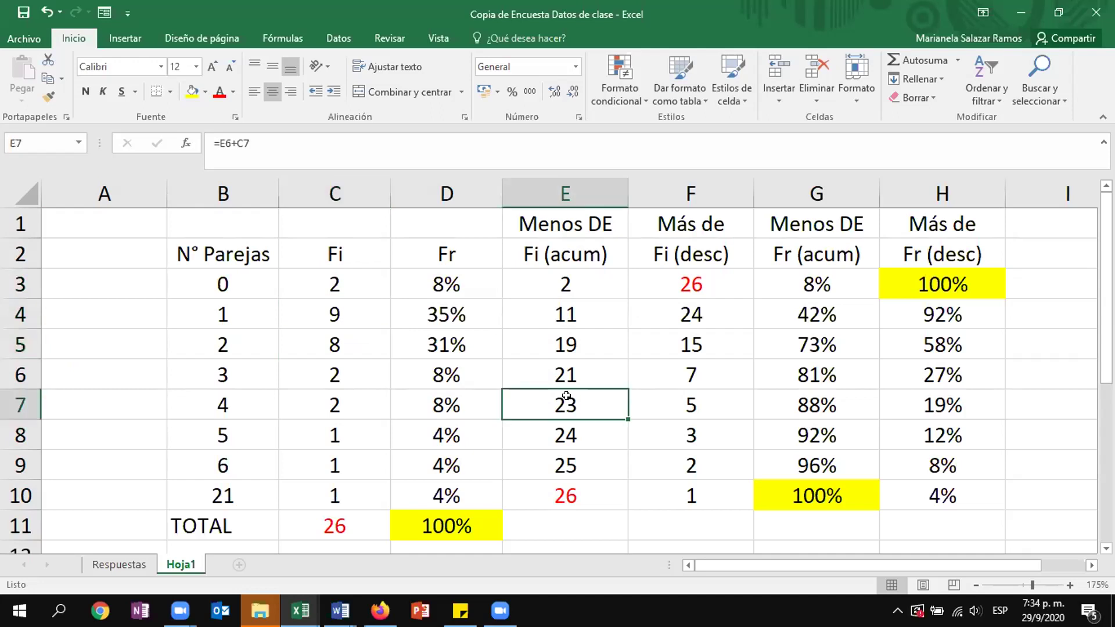
mouse_move(375, 401)
mouse_down()
mouse_move(373, 283)
mouse_move(356, 406)
mouse_up()
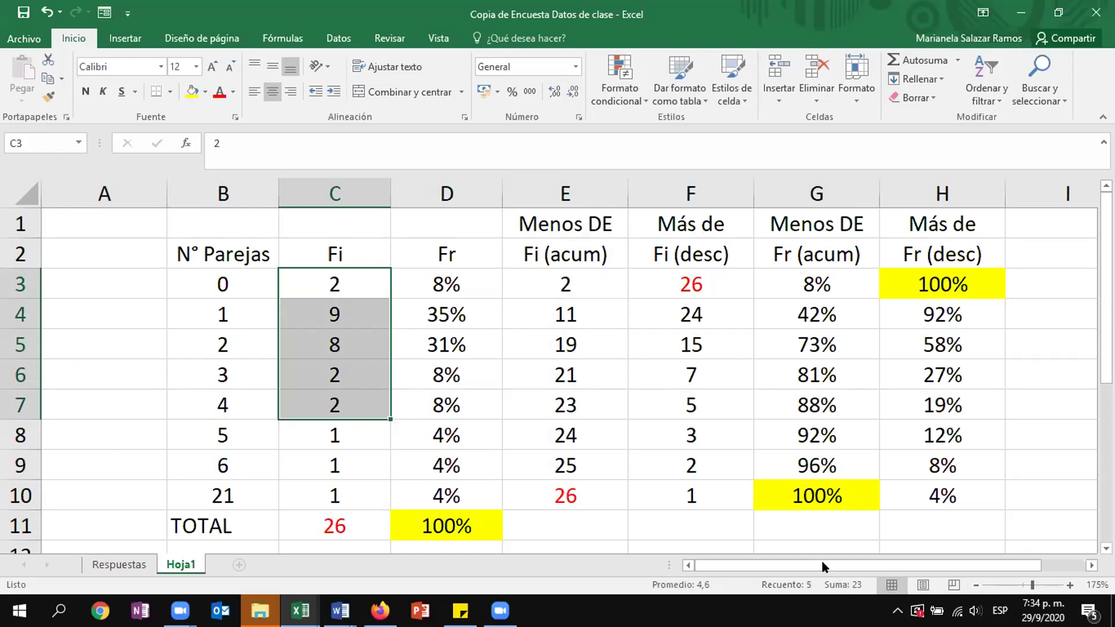
ctrl+click(605, 397)
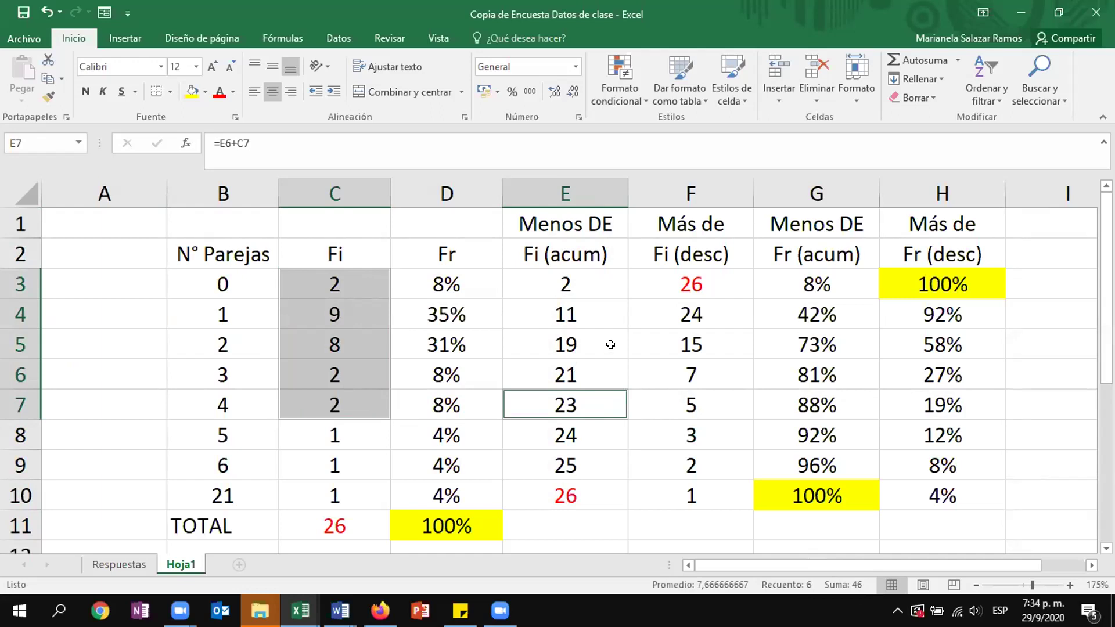
- Enter the answer R/23 below question 1 in A14
scroll(606, 360, down, 3)
click(124, 312)
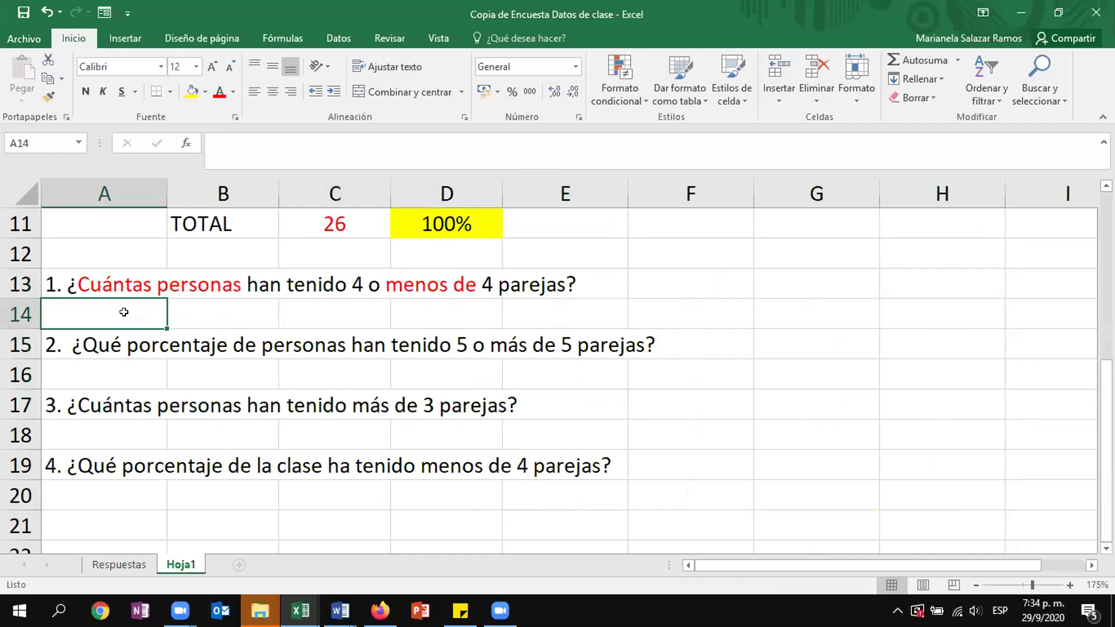
text(R/23)
key(Return)
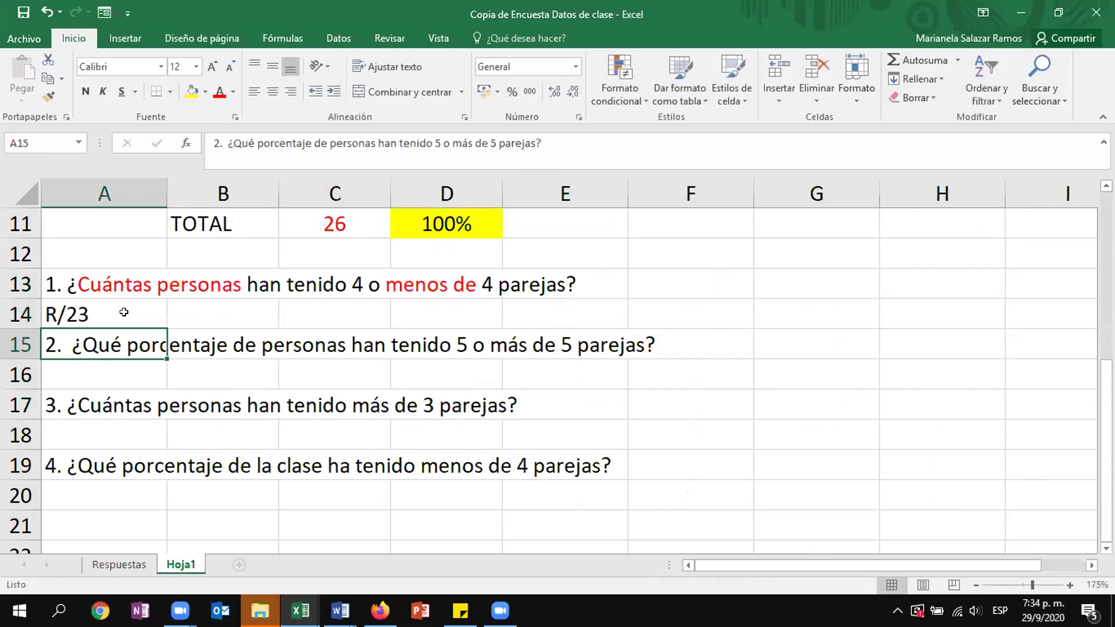
key(Return)
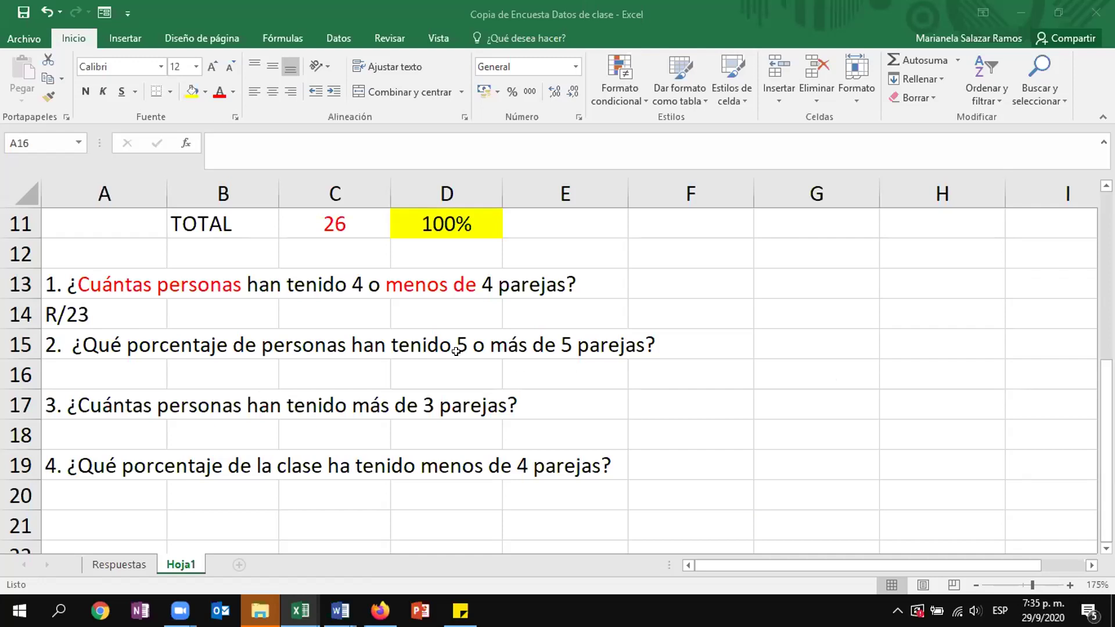
- Colour the word "porcentaje" red in question 2 in A15
click(374, 371)
click(84, 338)
double_click(83, 338)
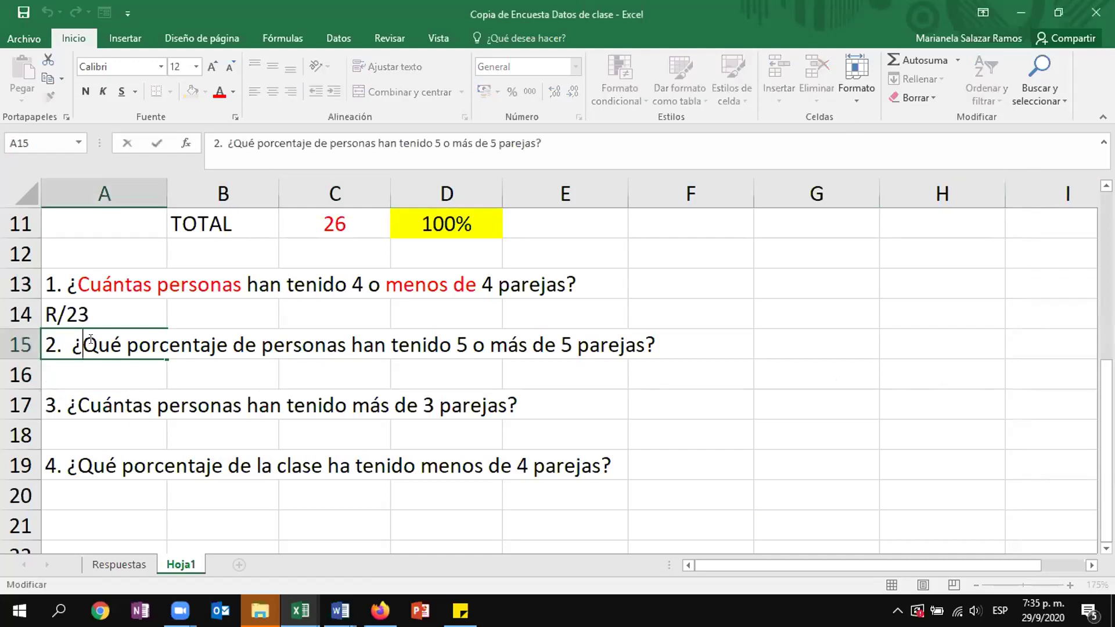
drag(122, 344, 229, 345)
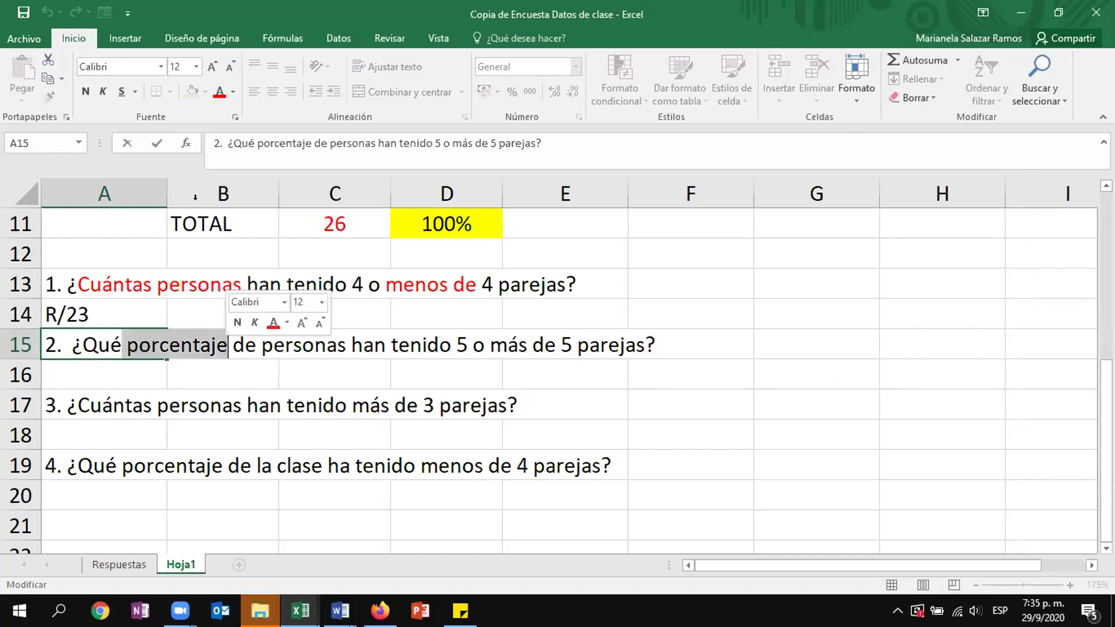
click(217, 99)
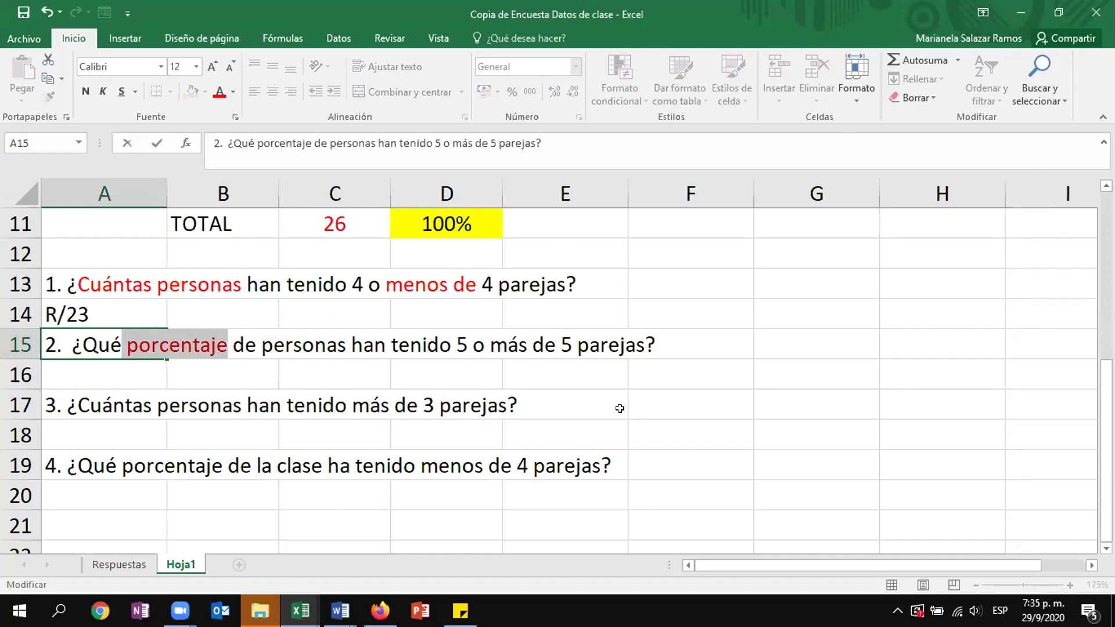
- Highlight the relative frequency columns D, G and H together by selecting them
scroll(619, 408, up, 4)
click(481, 186)
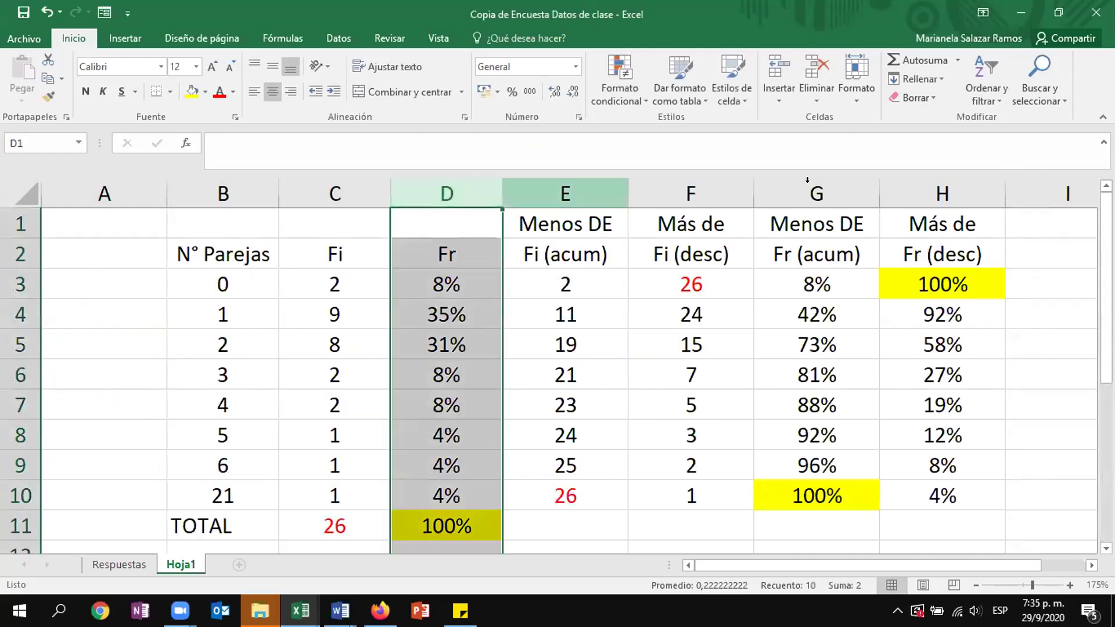
drag(770, 194, 935, 194)
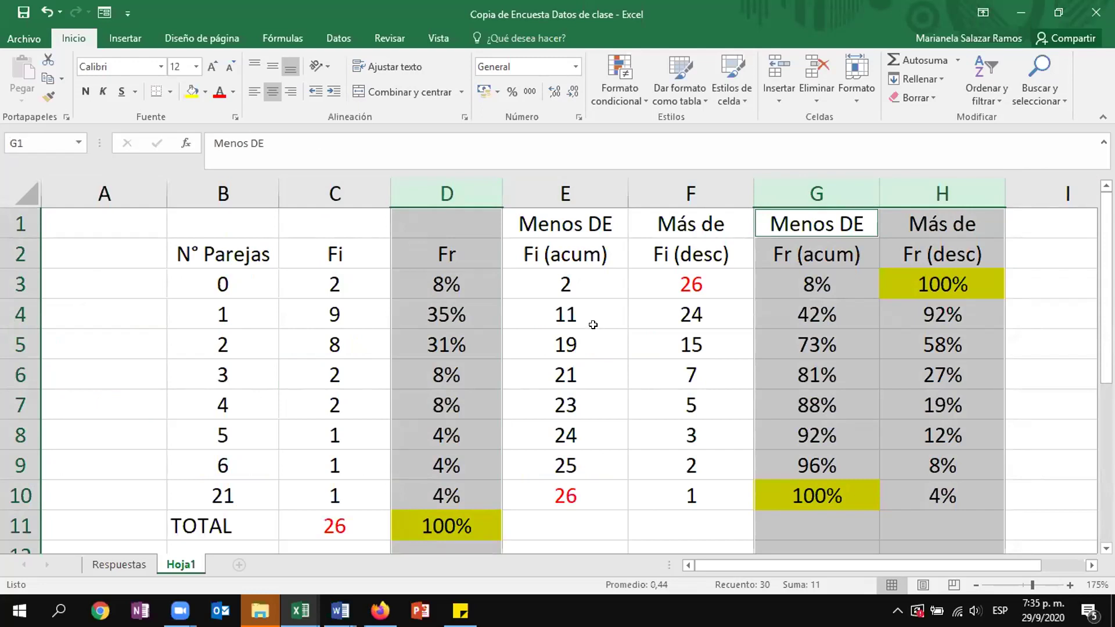
- Colour the words "más de" red in question 2 in A15
scroll(586, 322, down, 3)
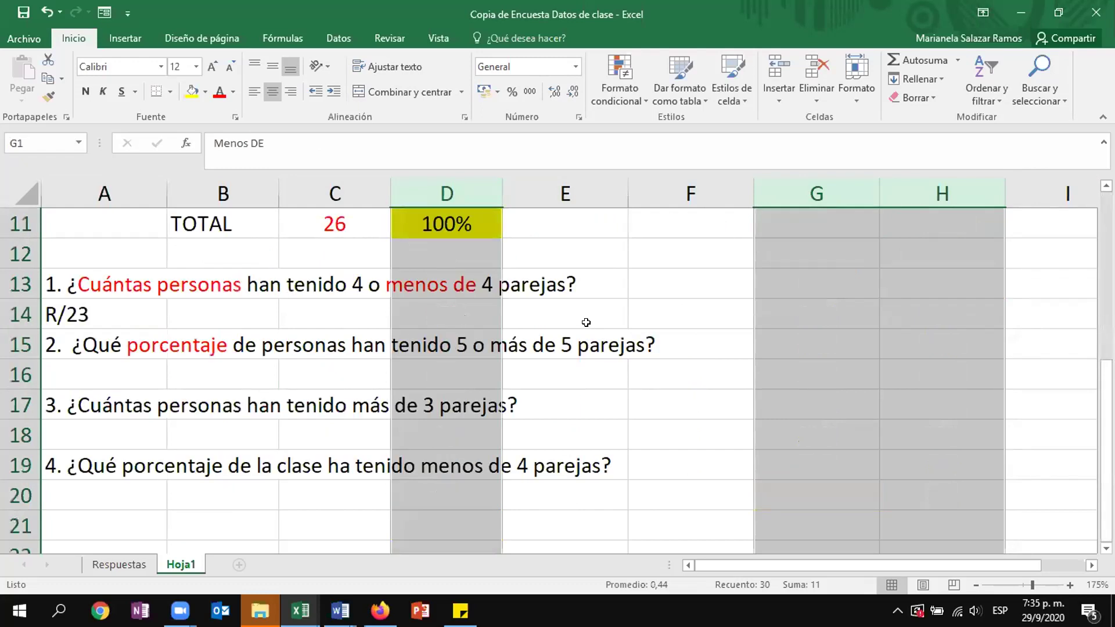
click(150, 349)
double_click(148, 343)
drag(468, 341, 491, 347)
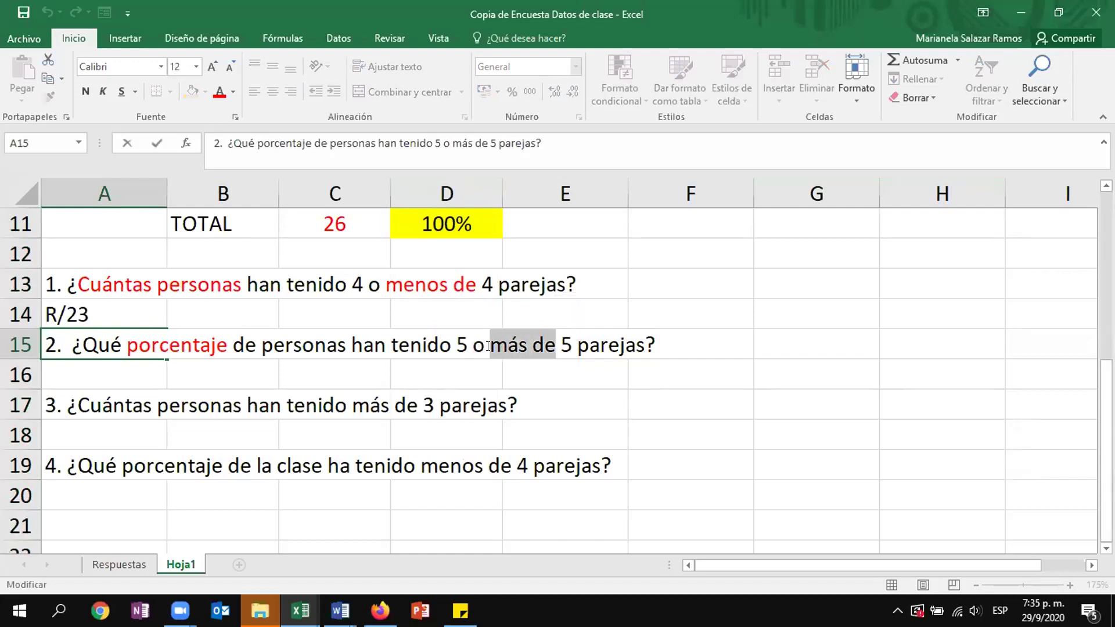
click(220, 91)
- Select the Fr (desc) column H together with the row for 5 parejas, B8:H8, to find their intersection
scroll(754, 429, up, 4)
click(965, 194)
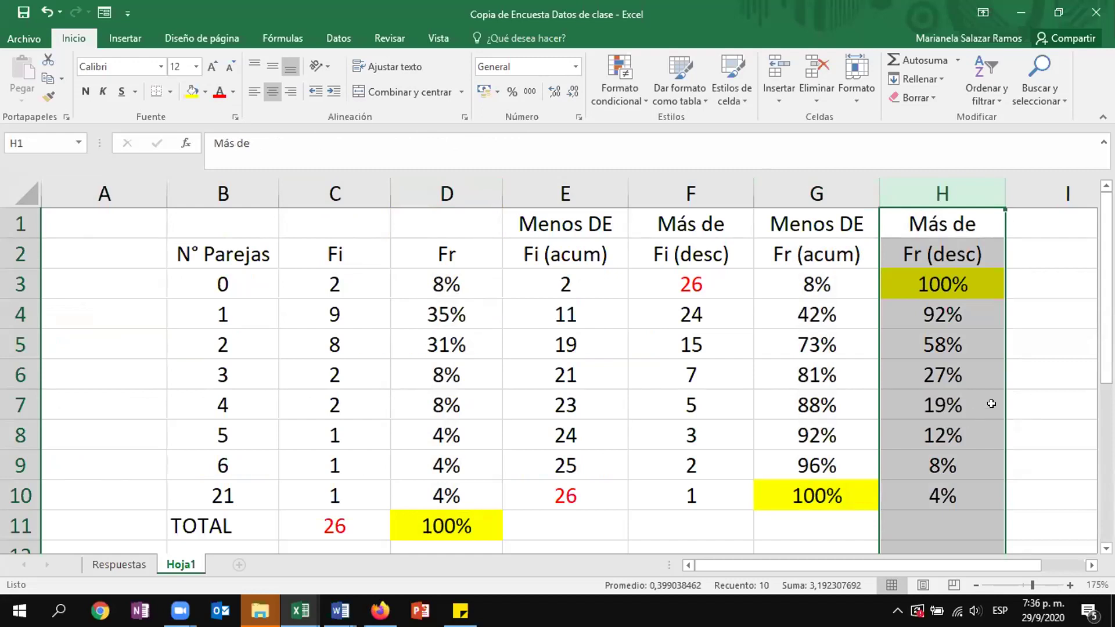
drag(232, 430, 953, 434)
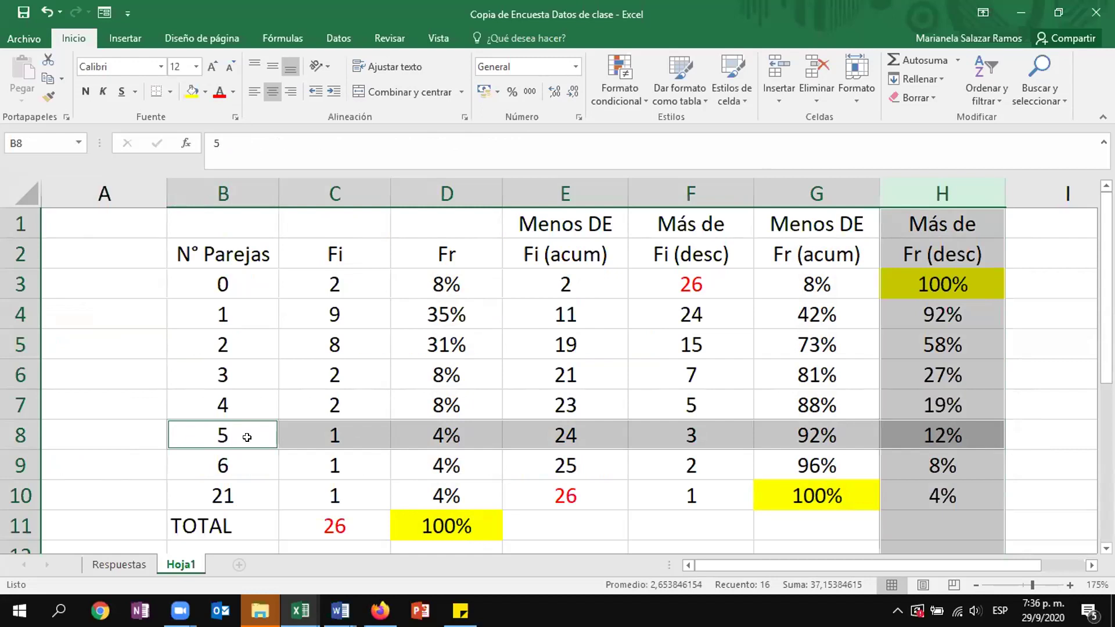
- Select the Fr (desc) result for 5 parejas in H8, and compare the starting value H10 with its source D10
click(944, 435)
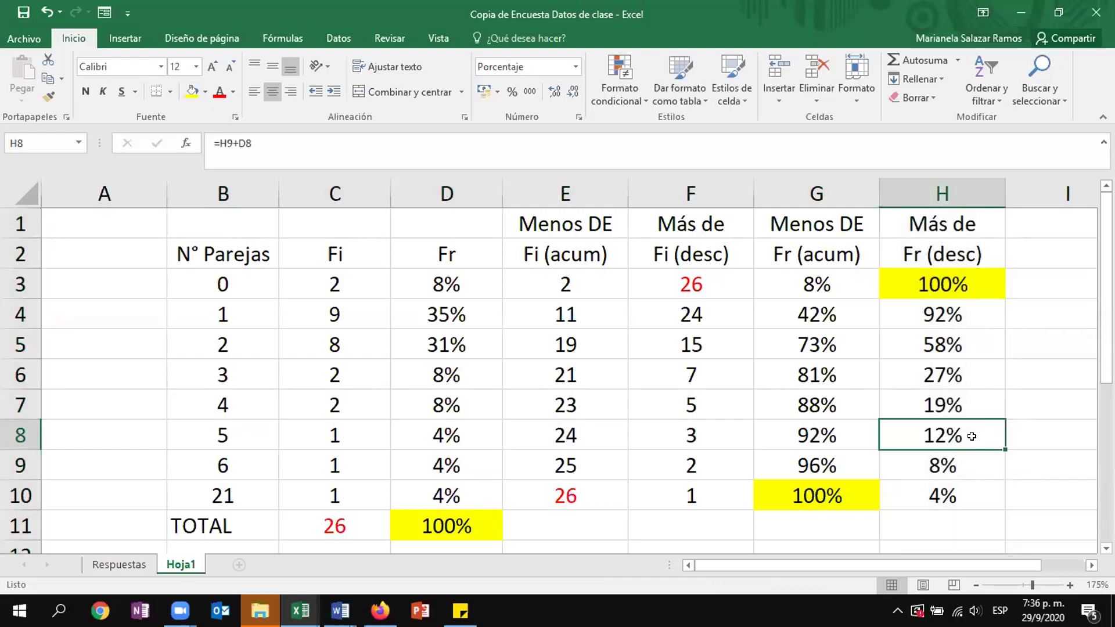
click(956, 495)
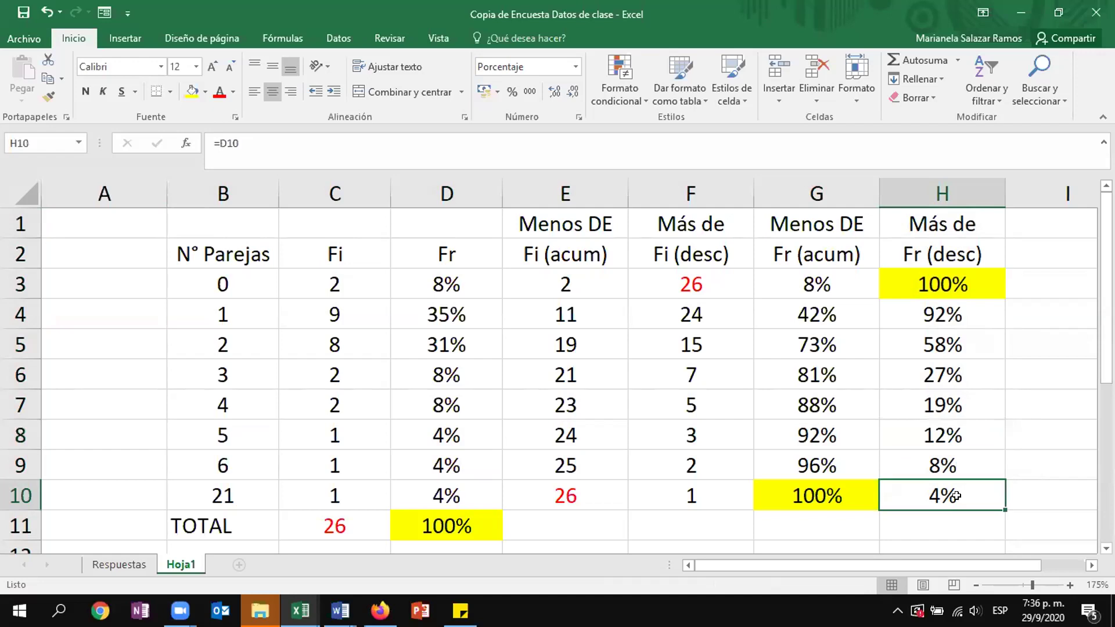
click(467, 495)
ctrl+click(949, 494)
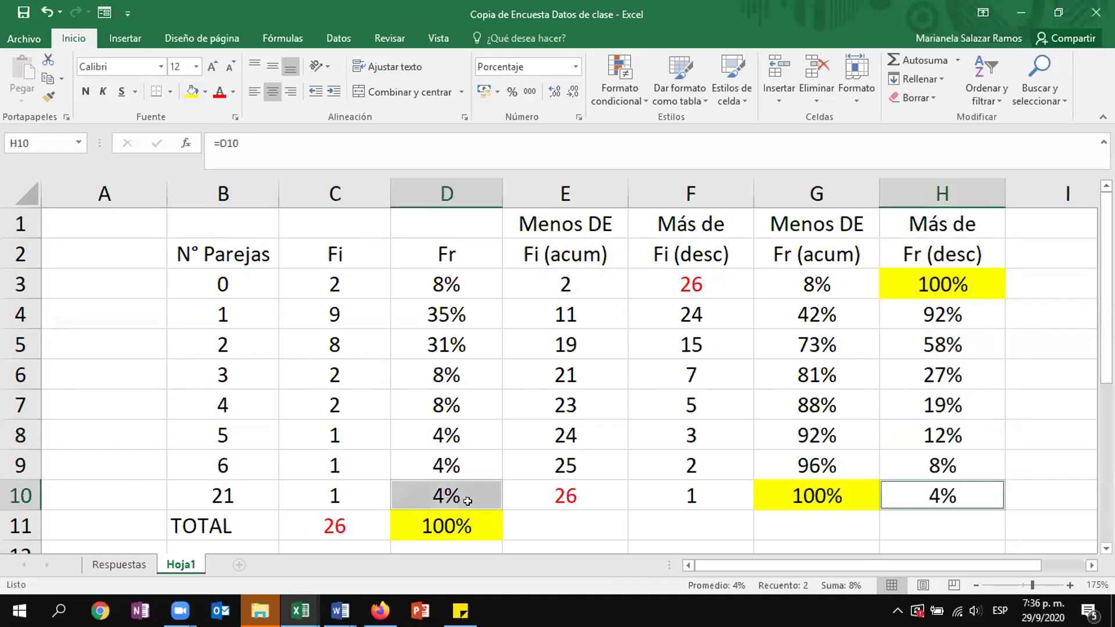
click(937, 490)
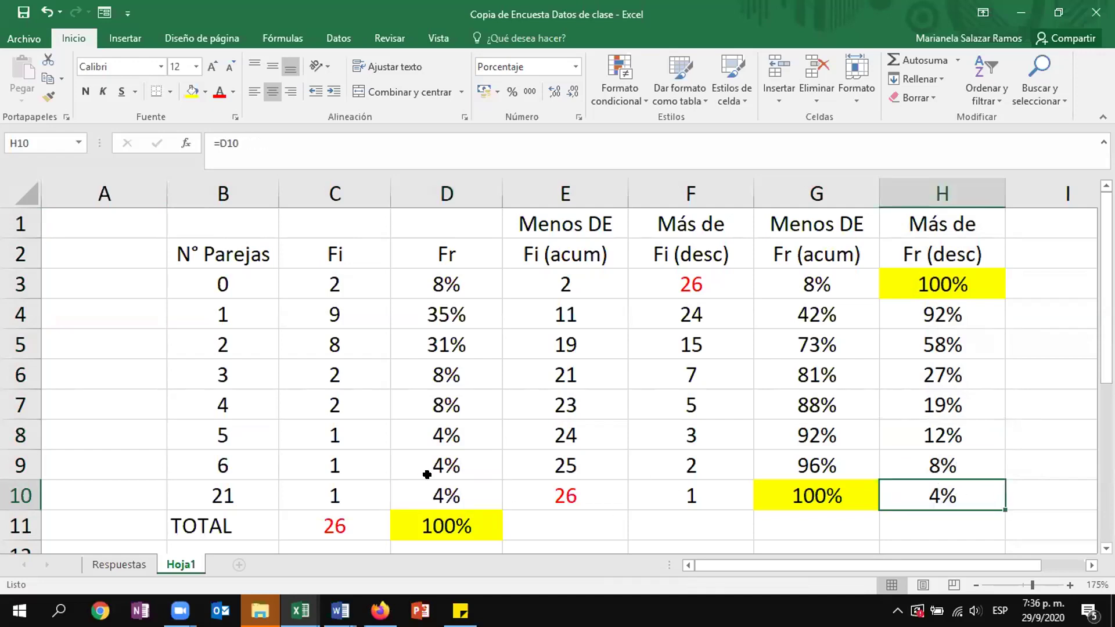
- Select the relative frequencies D9:D10 together with H9 to show which values it accumulates
click(453, 475)
drag(452, 478, 452, 496)
ctrl+click(936, 460)
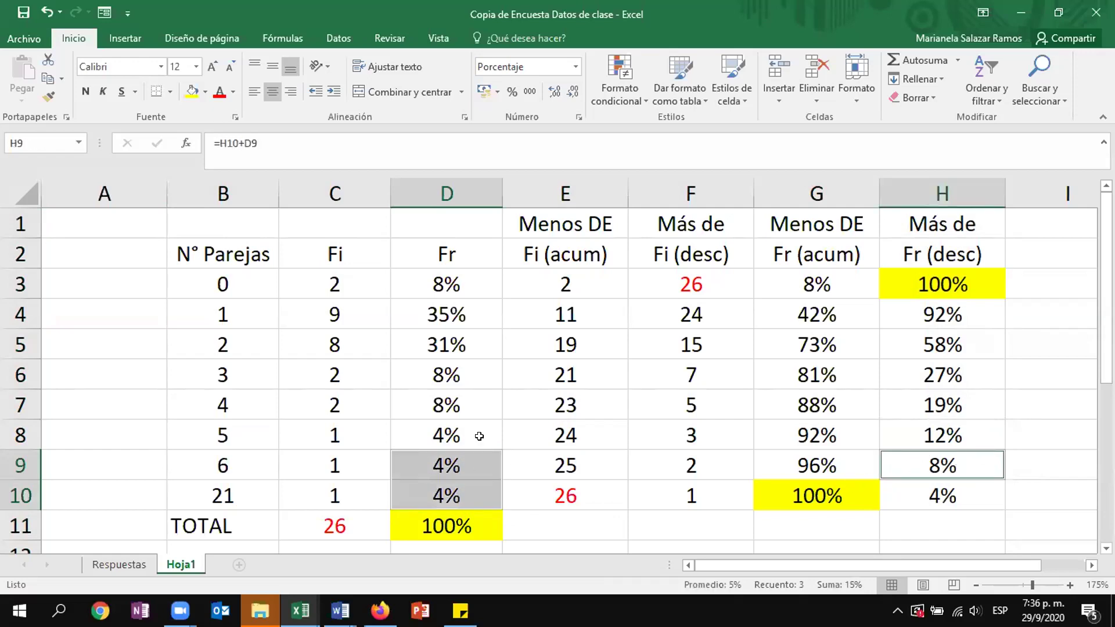
- Select D8:D10 together with H8 and the 5, 6 and 21 parejas cells B8:B10 to justify the answer to question 2
drag(478, 435, 465, 494)
ctrl+click(934, 430)
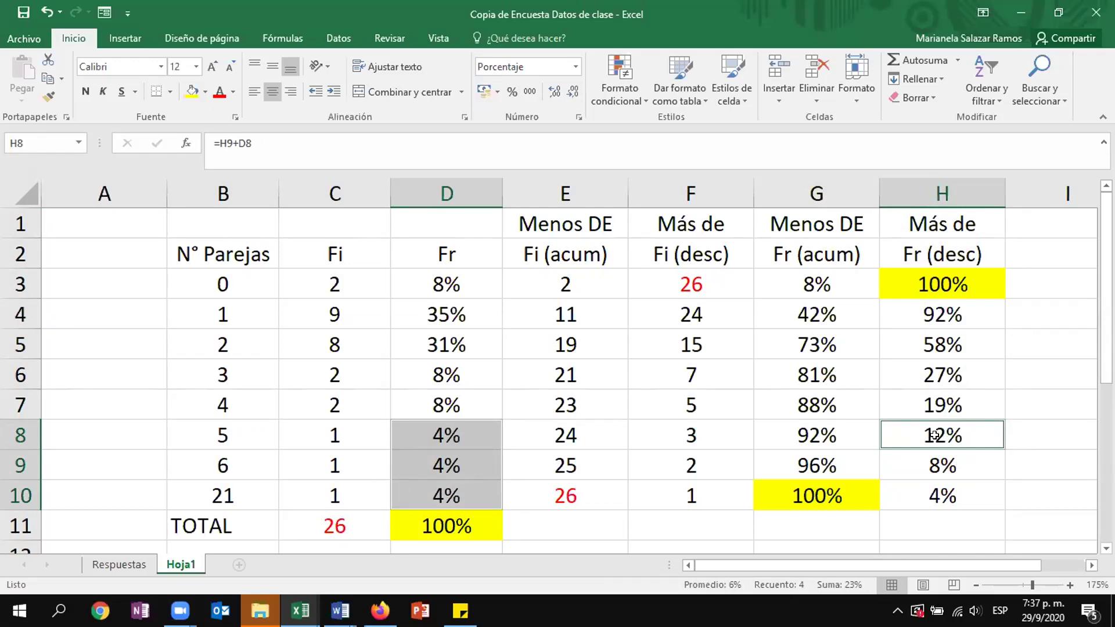
ctrl+click(241, 438)
ctrl+click(241, 454)
ctrl+click(244, 492)
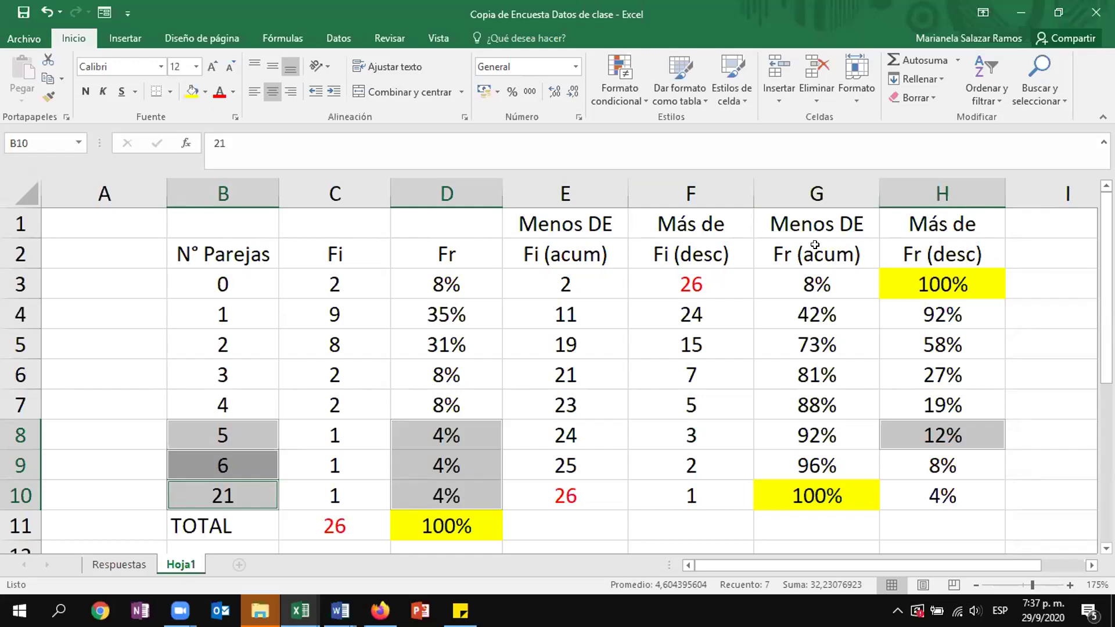
- Enter R/12% in A16 as the answer to question 2
scroll(590, 374, down, 3)
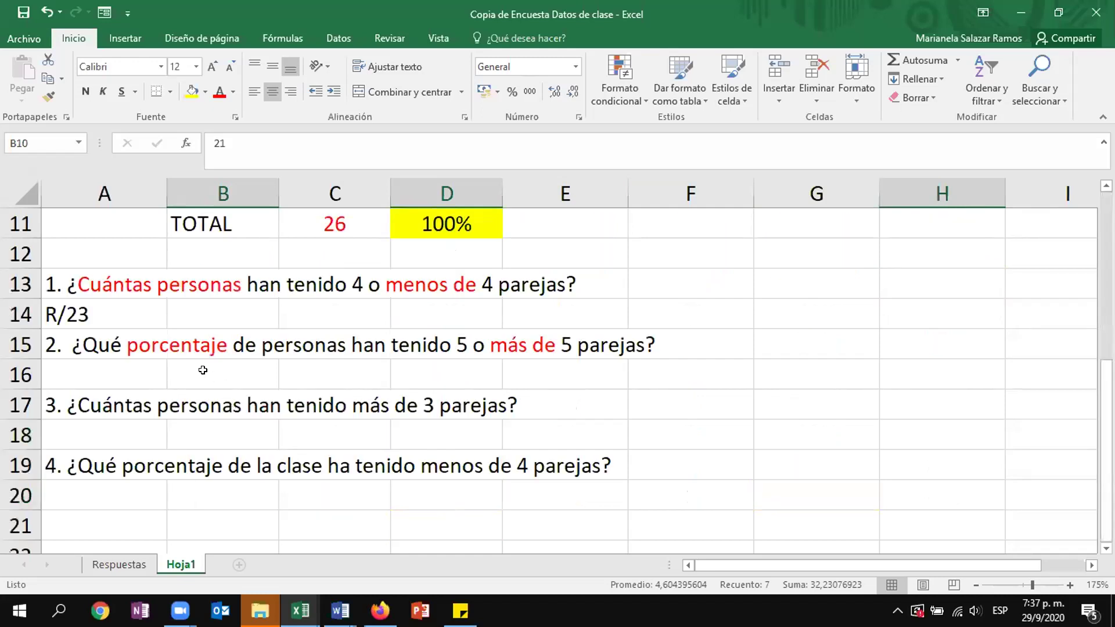
click(100, 372)
text(R/)
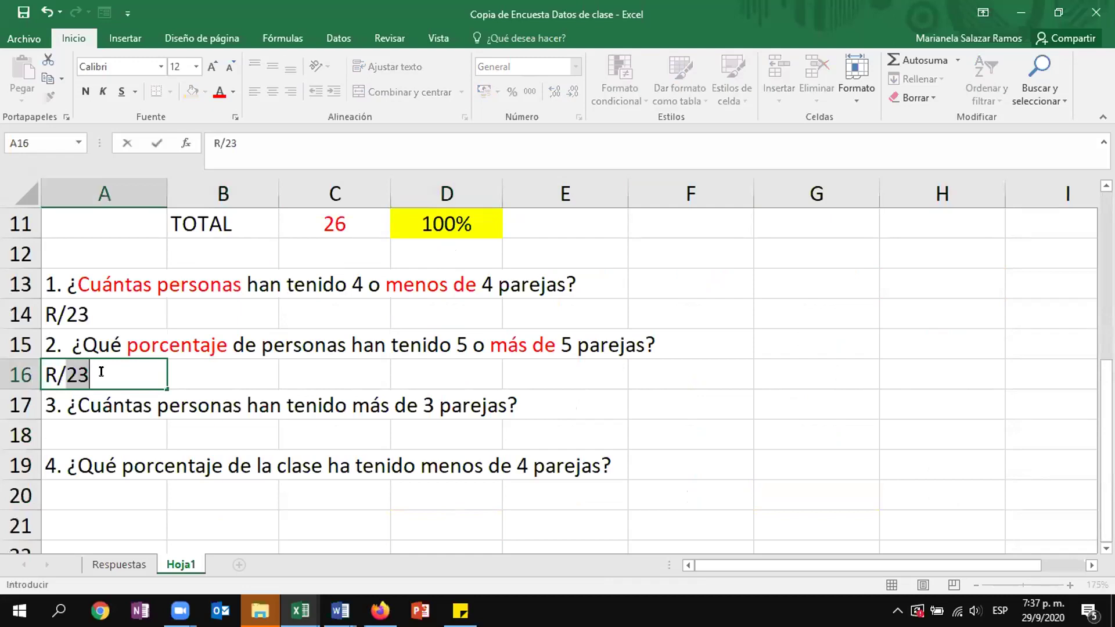
text(12%)
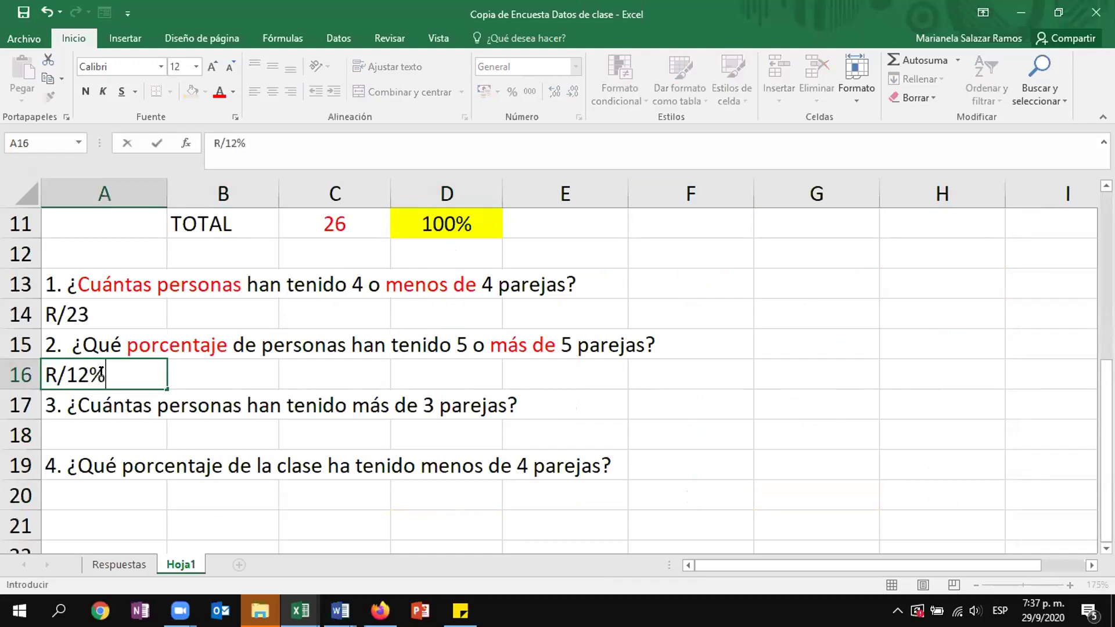
key(Tab)
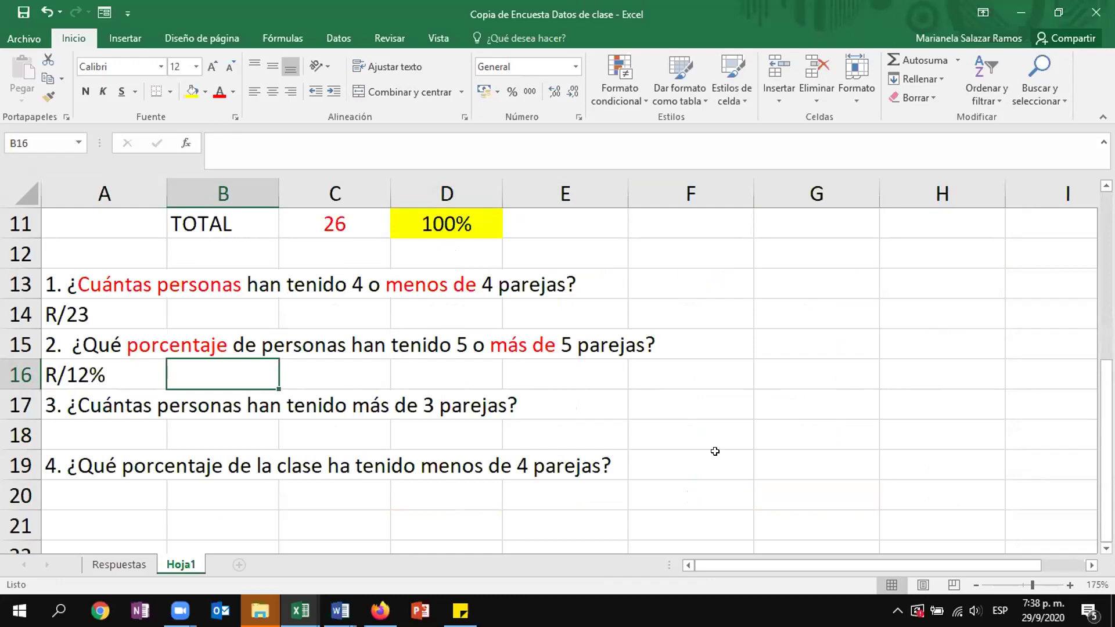
- Check the Fi (desc) value for 5 parejas in F8, and return to question 3 and its answer cell A18
scroll(715, 452, up, 4)
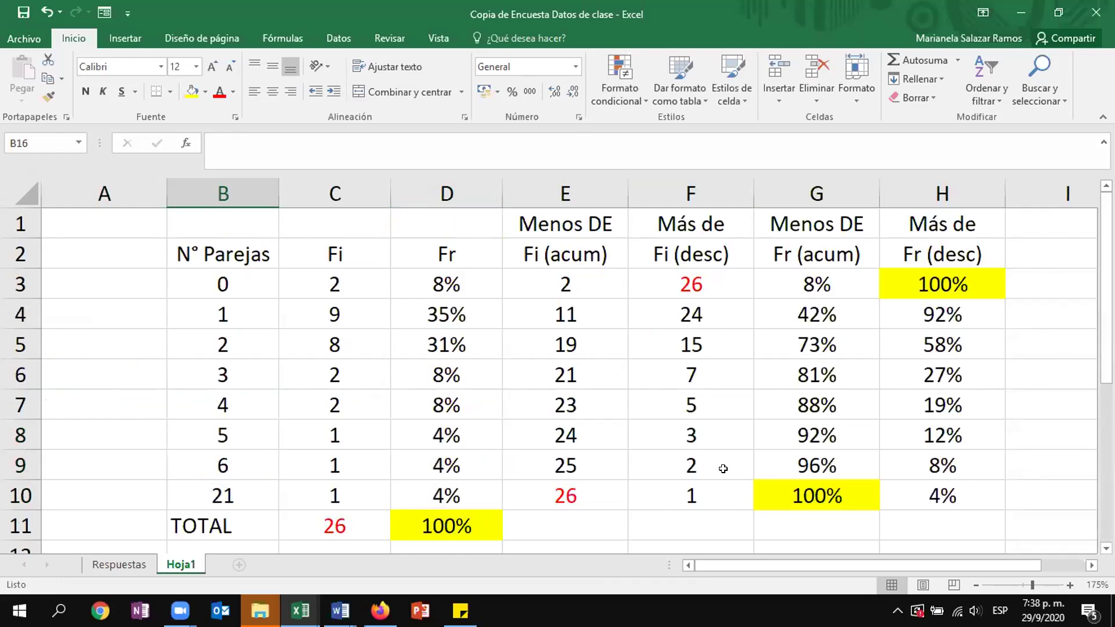
click(726, 433)
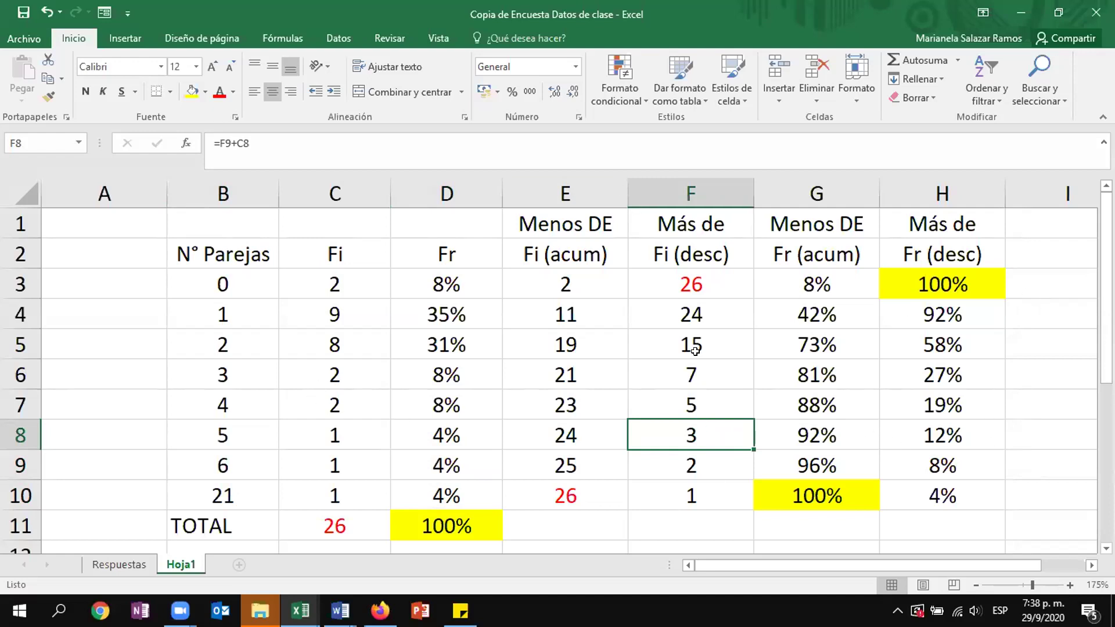
scroll(695, 351, down, 3)
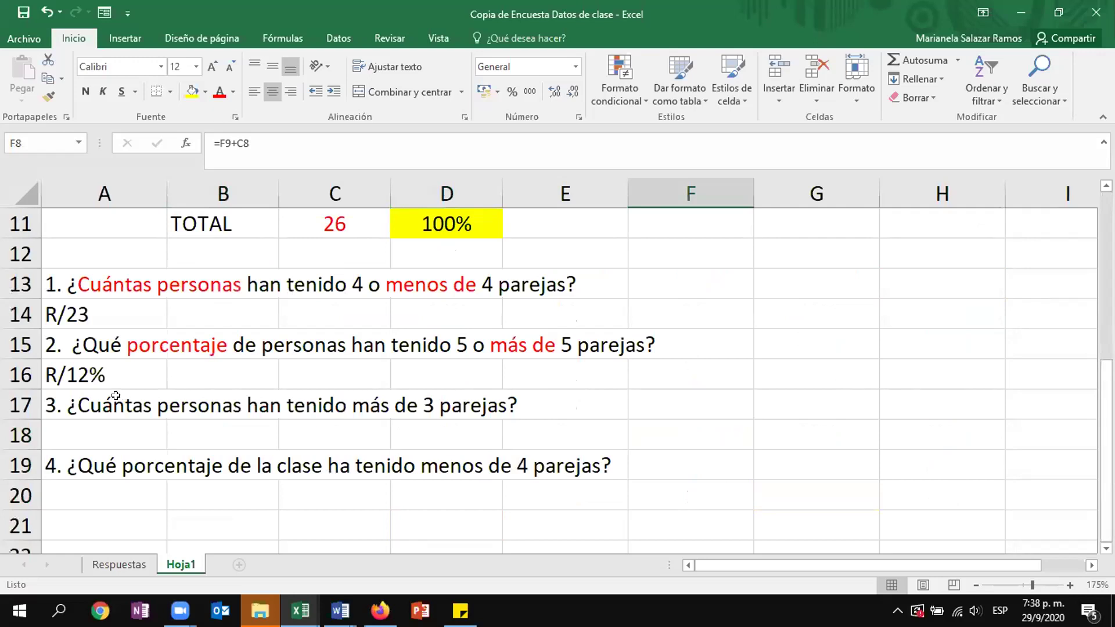
click(138, 409)
click(129, 424)
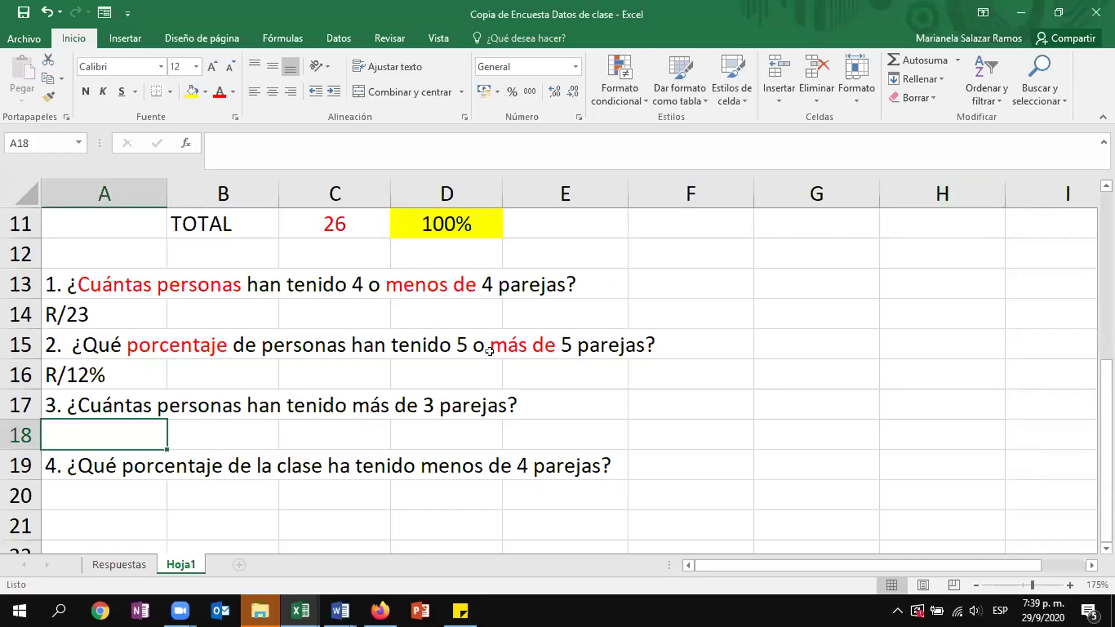
- Colour the words "personas" and "más de" red in question 3 in A17
click(71, 406)
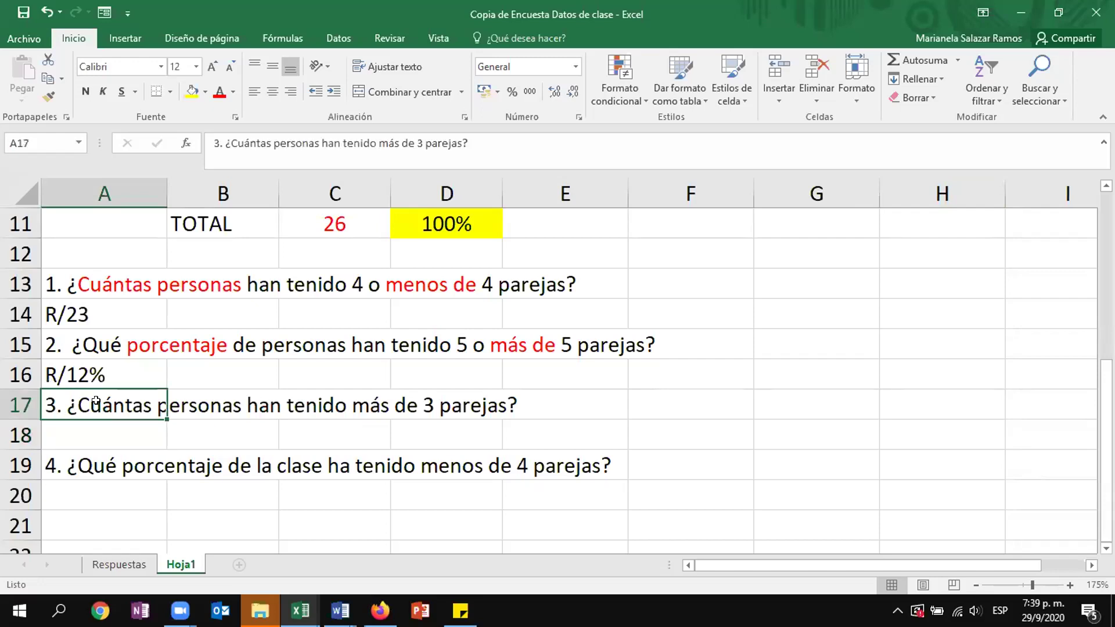
double_click(99, 402)
drag(156, 405, 247, 409)
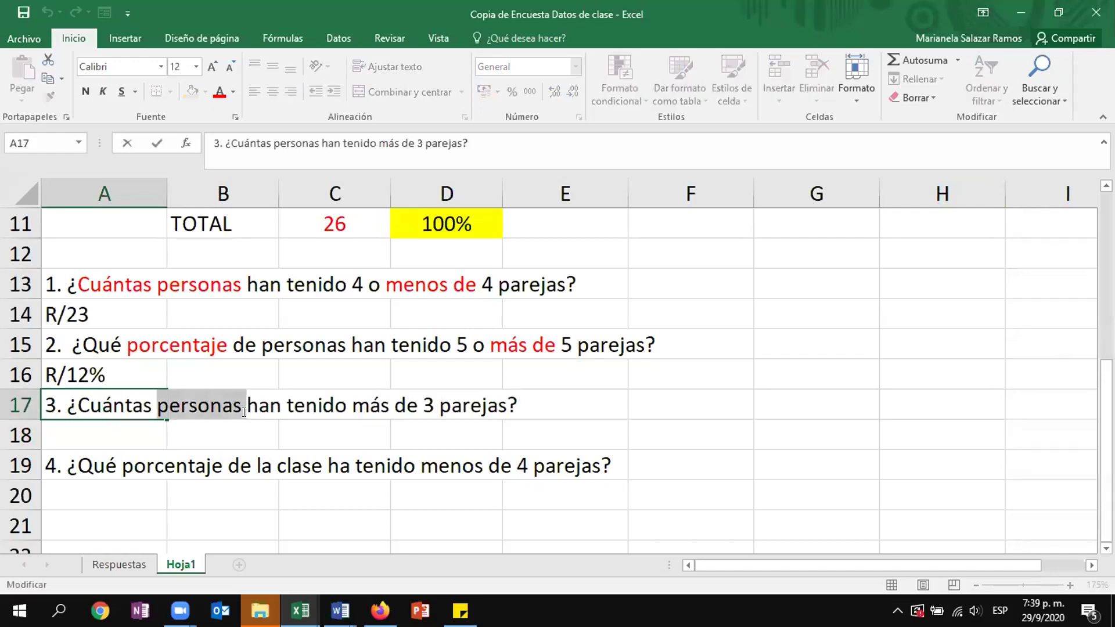
click(219, 93)
drag(352, 405, 415, 402)
click(220, 91)
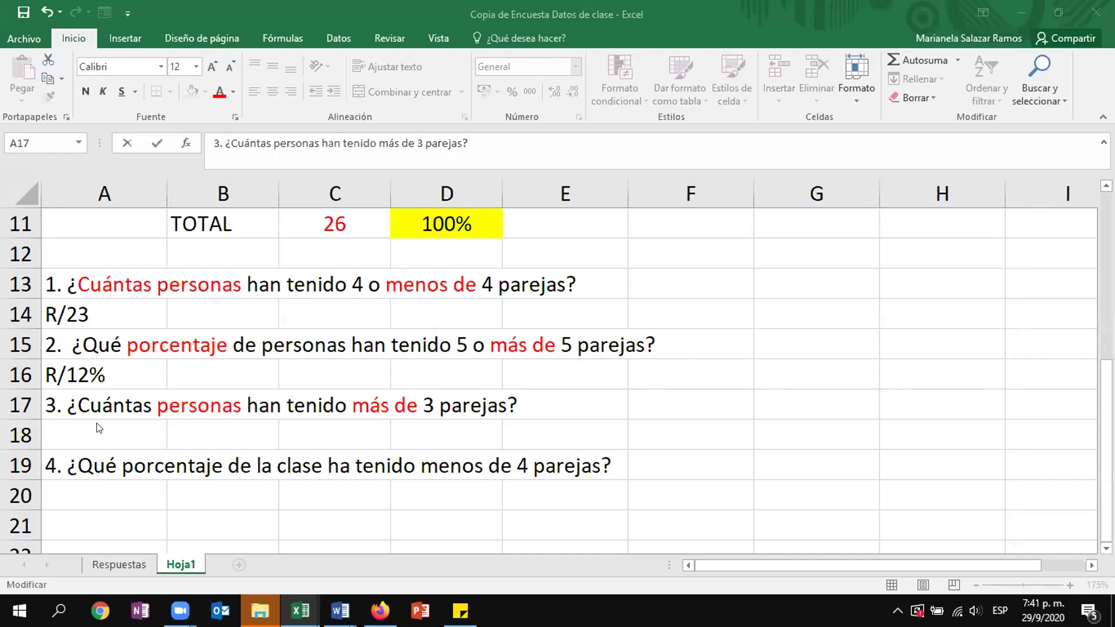
- Highlight "más de" in question 3, and select the matching Fi (desc) column F in the table
drag(352, 410, 416, 399)
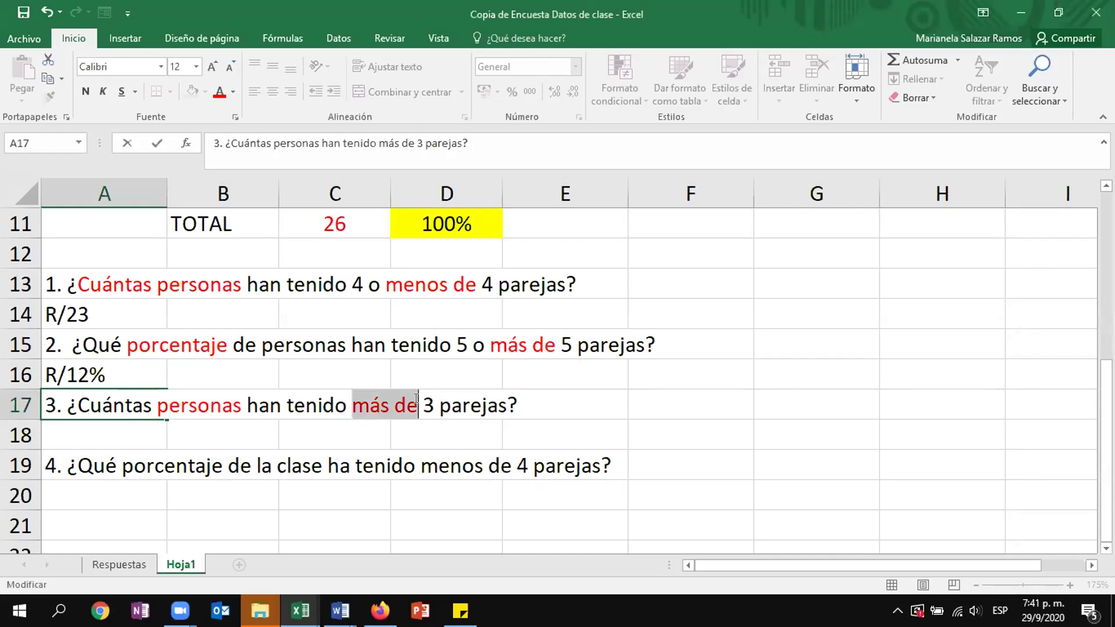
click(416, 398)
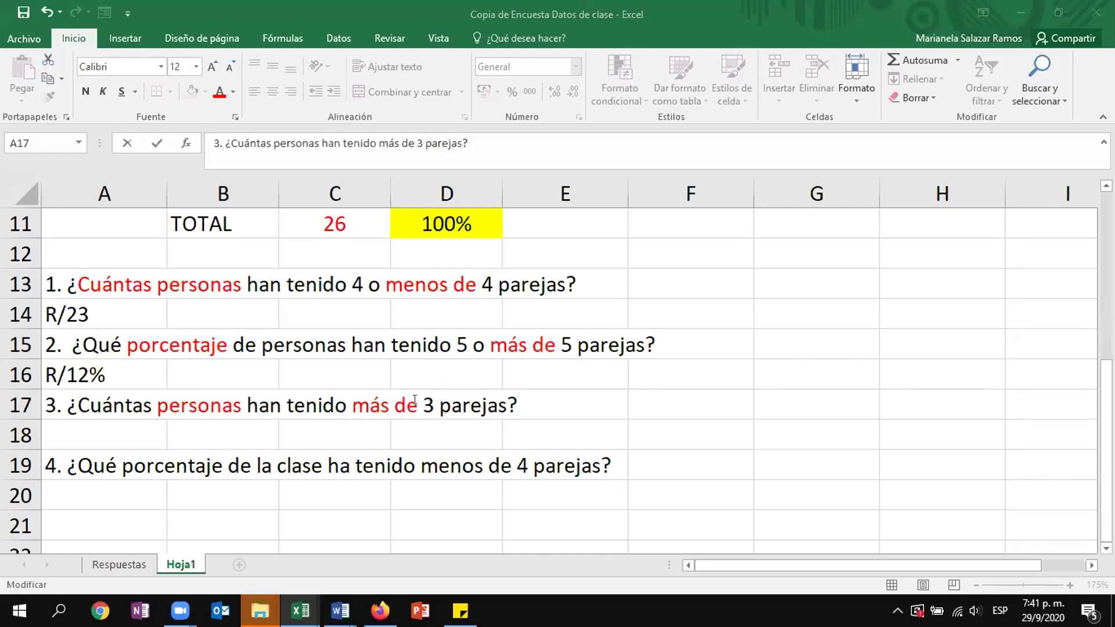
scroll(406, 401, up, 4)
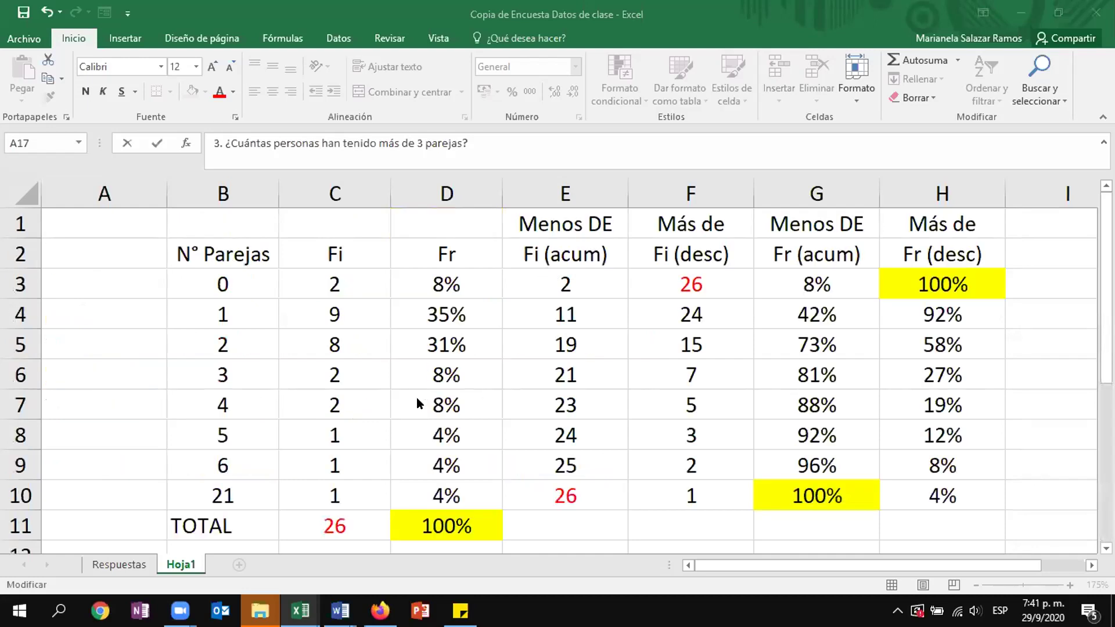
click(694, 181)
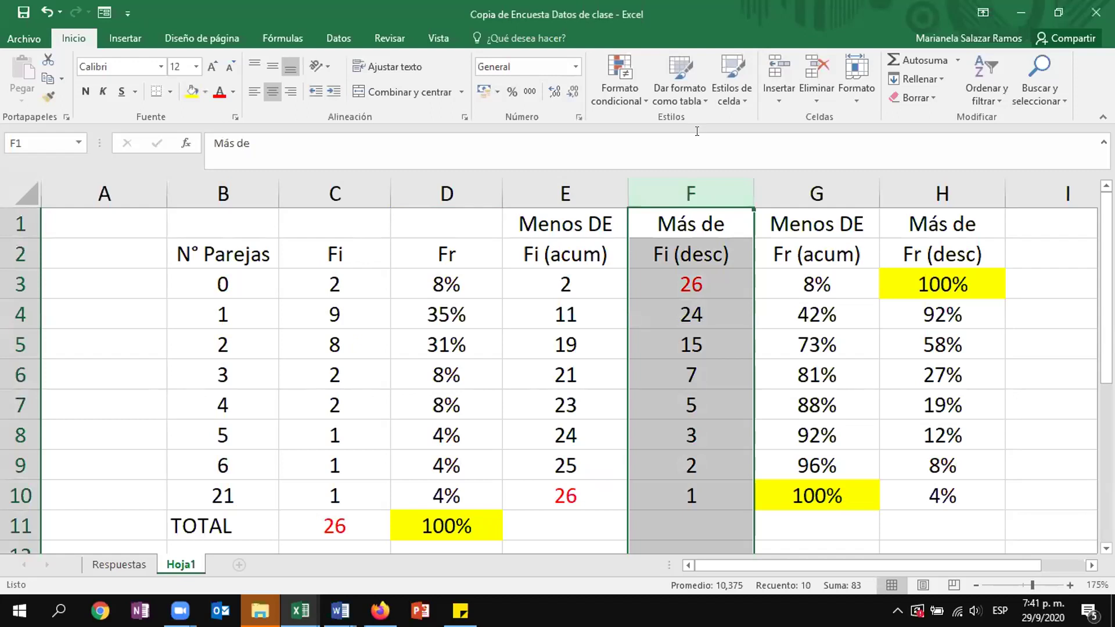
scroll(689, 398, down, 3)
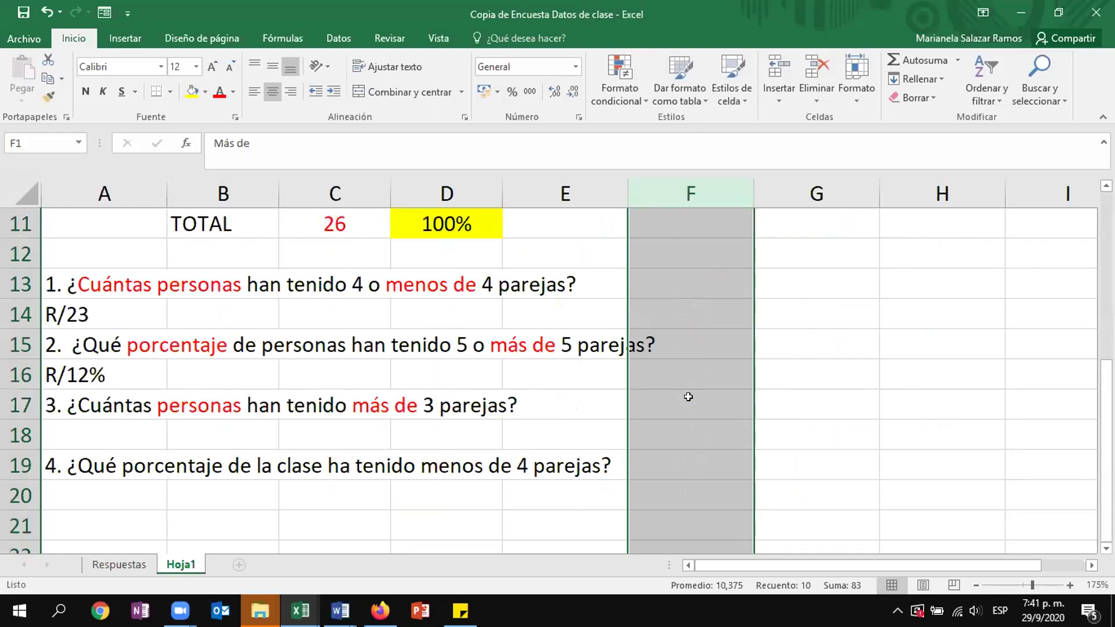
scroll(688, 397, up, 3)
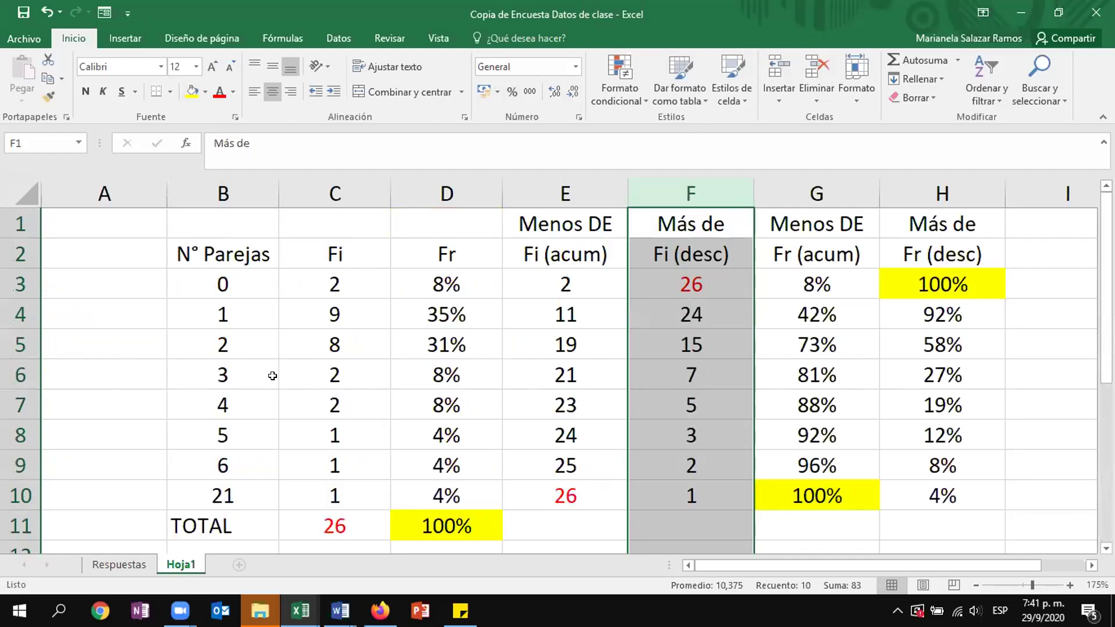
- Select the 3 parejas cell B6, the Fi (desc) column F and the 4 parejas row B7:H7 to find the answer to question 3
click(234, 370)
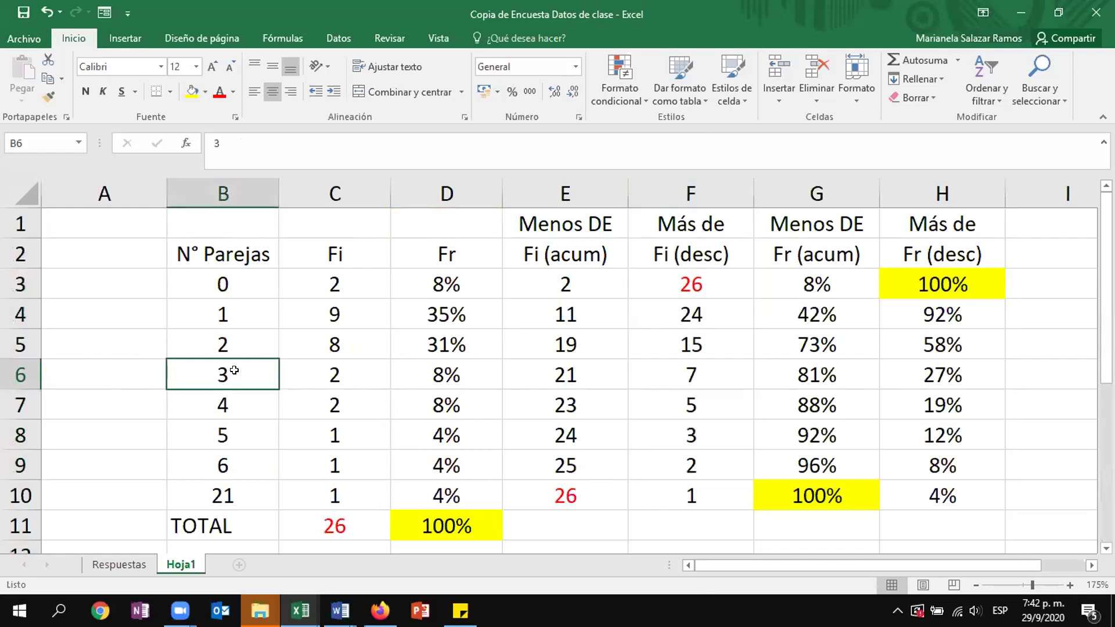
ctrl+click(697, 182)
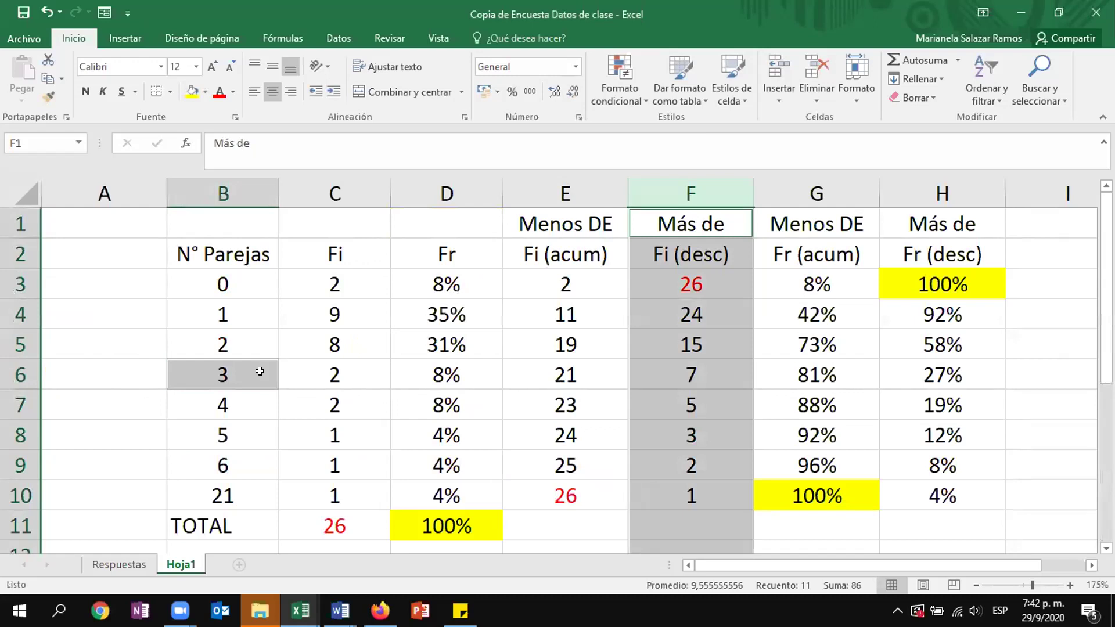
drag(245, 407, 987, 402)
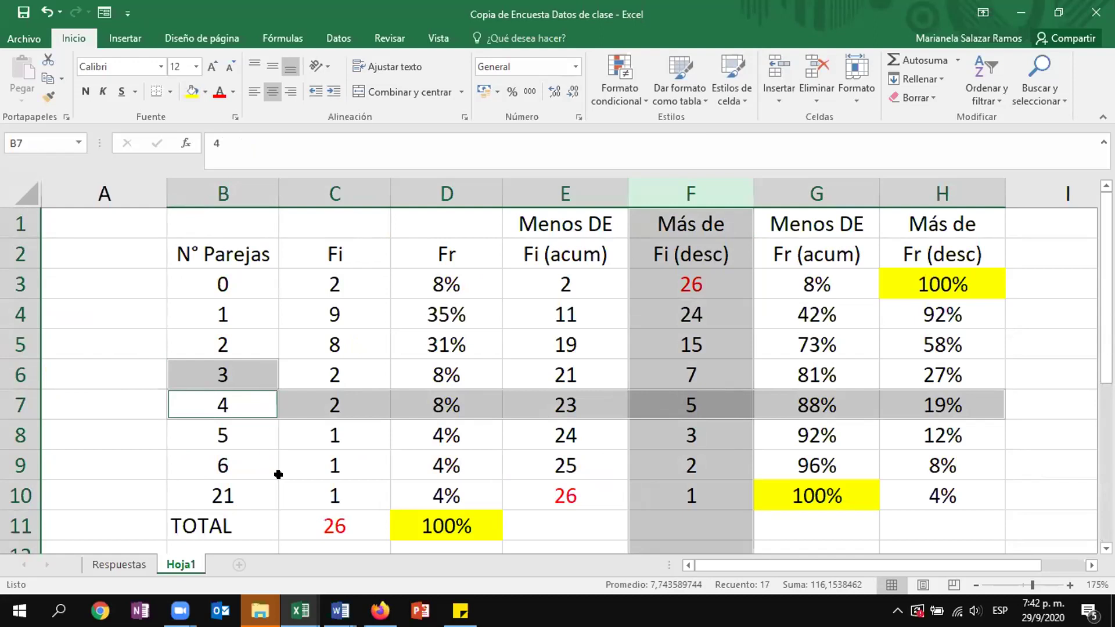
scroll(271, 476, down, 3)
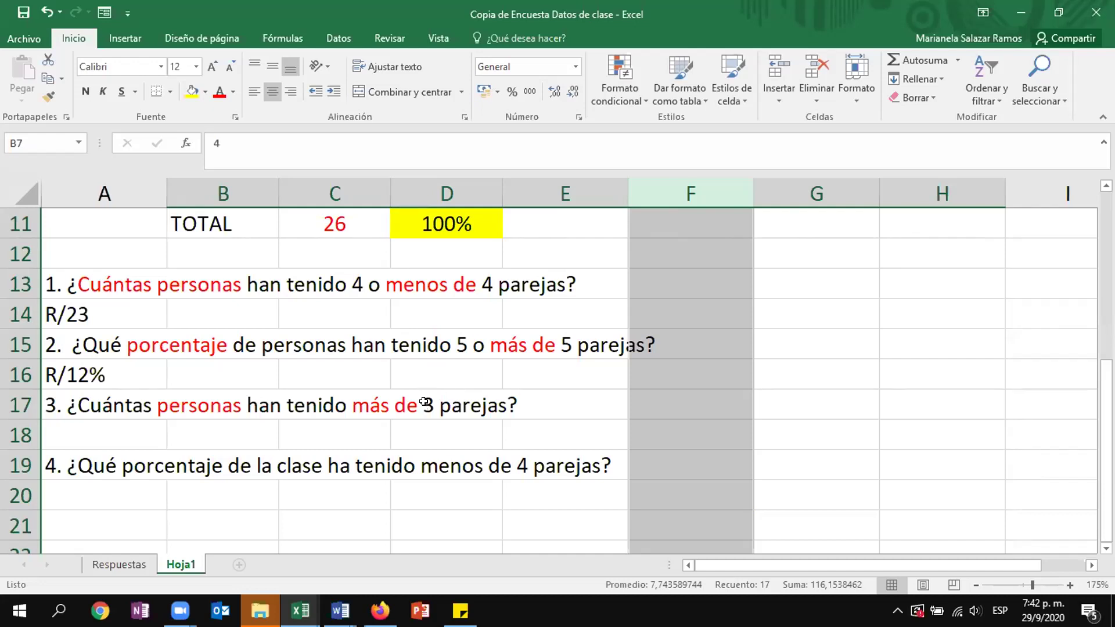
scroll(425, 402, up, 4)
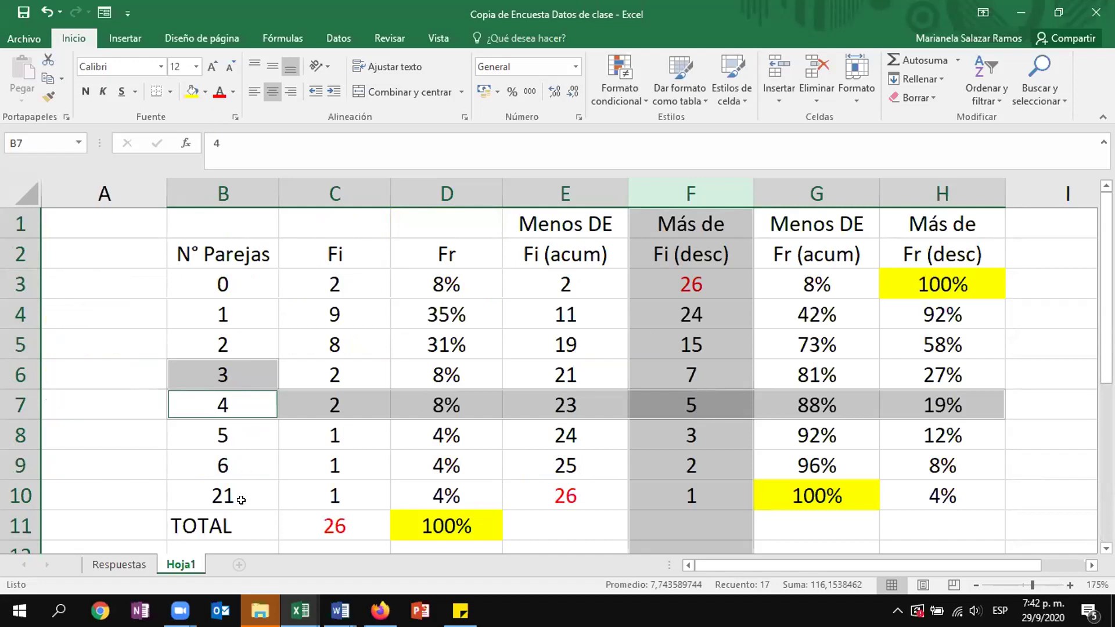
- Trace the Fi (desc) values F10, F9 and F7 back to column C, ending with C7:C10 selected together with F7
click(697, 399)
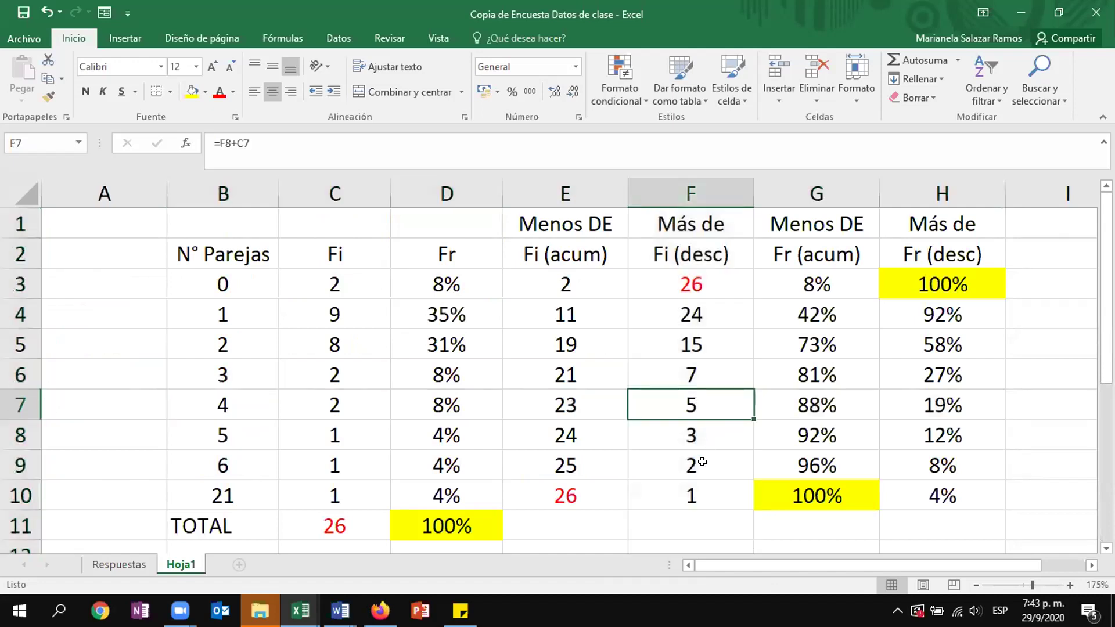
click(695, 492)
click(359, 491)
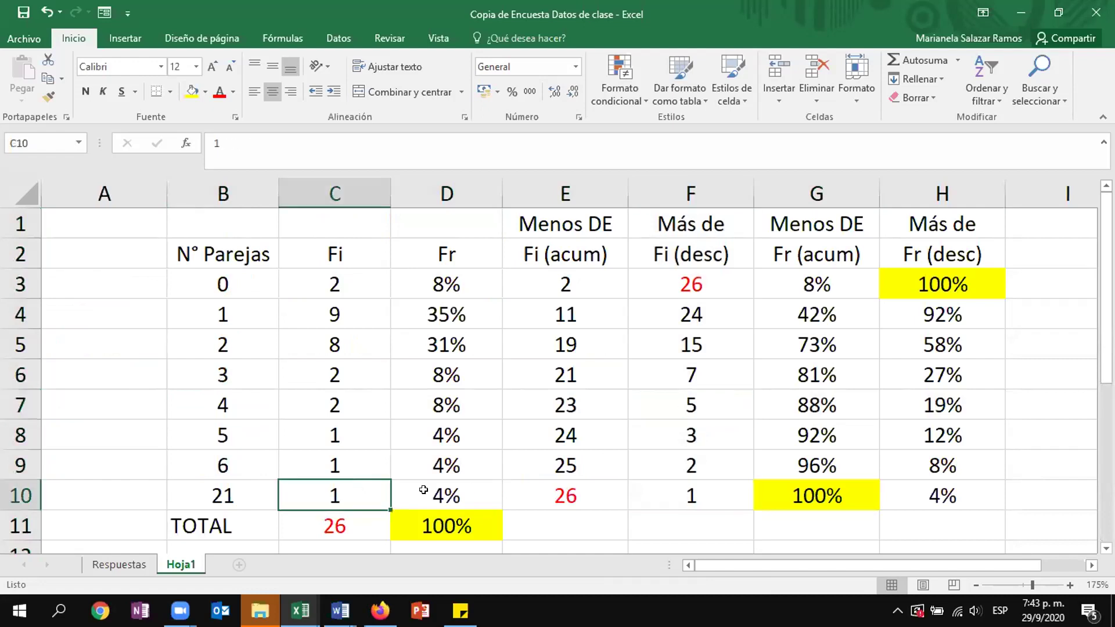
click(702, 465)
drag(320, 493, 322, 469)
click(702, 409)
drag(338, 411, 343, 498)
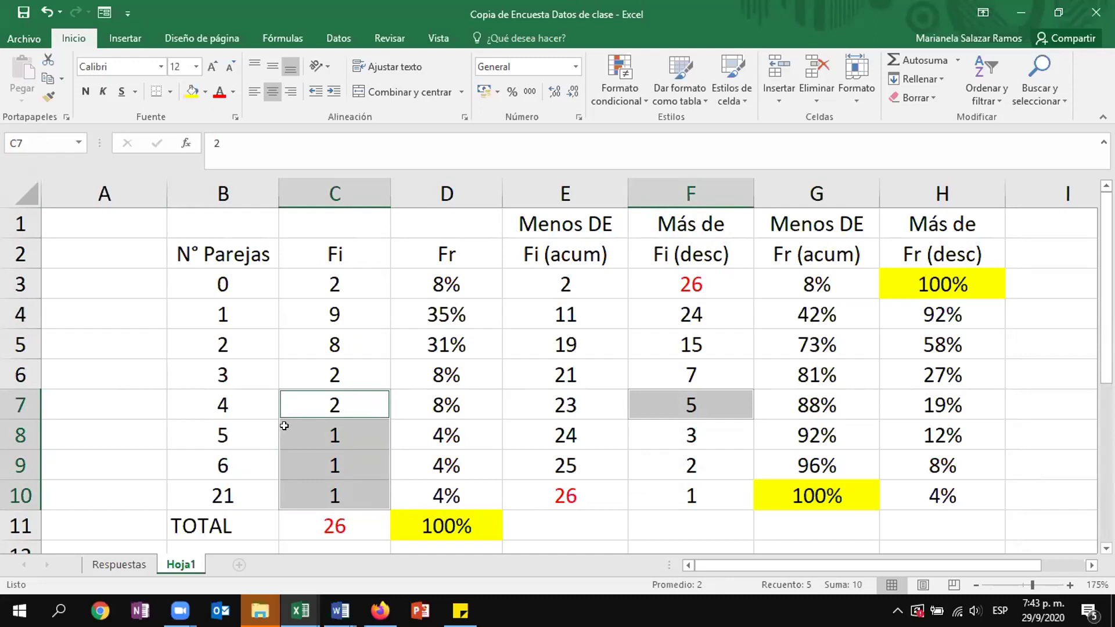
- Enter R/5 in A18 as the answer to question 3, and move to the answer cell A20 for question 4
scroll(407, 415, down, 3)
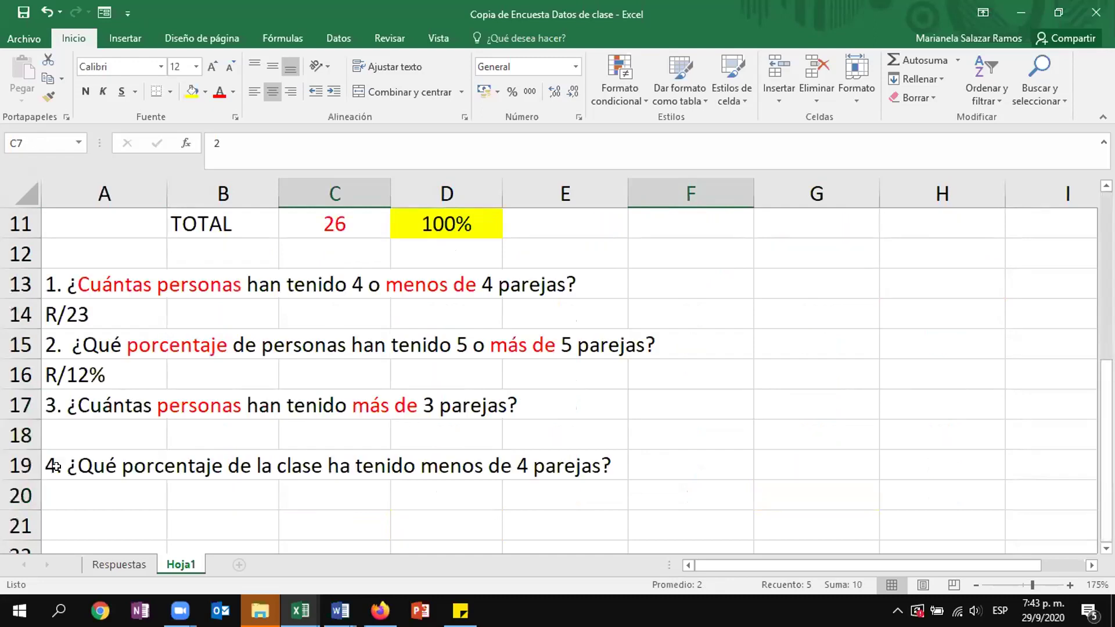
click(97, 430)
text(R/5)
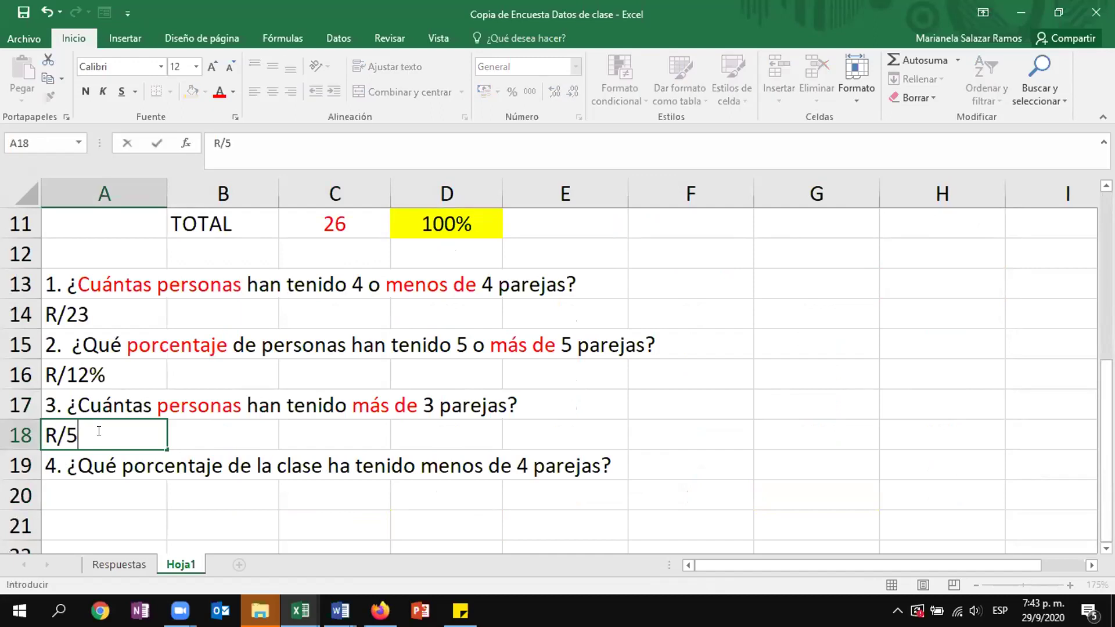
key(Return)
key(Return)
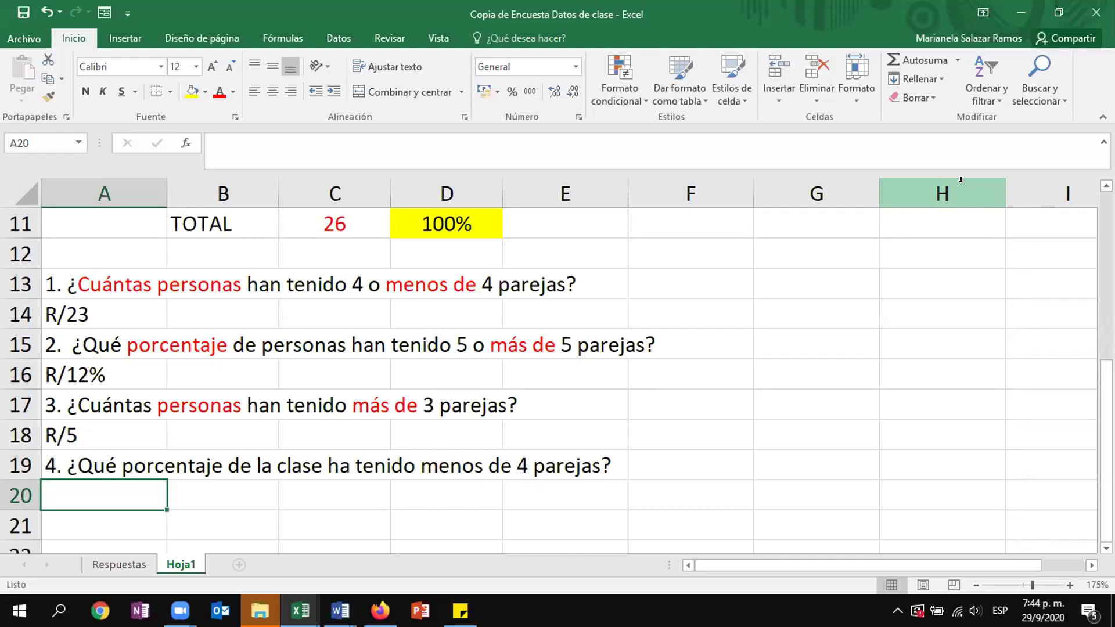
- Color the key words "porcentaje" and "menos de" red in question 4 in cell A19
click(635, 499)
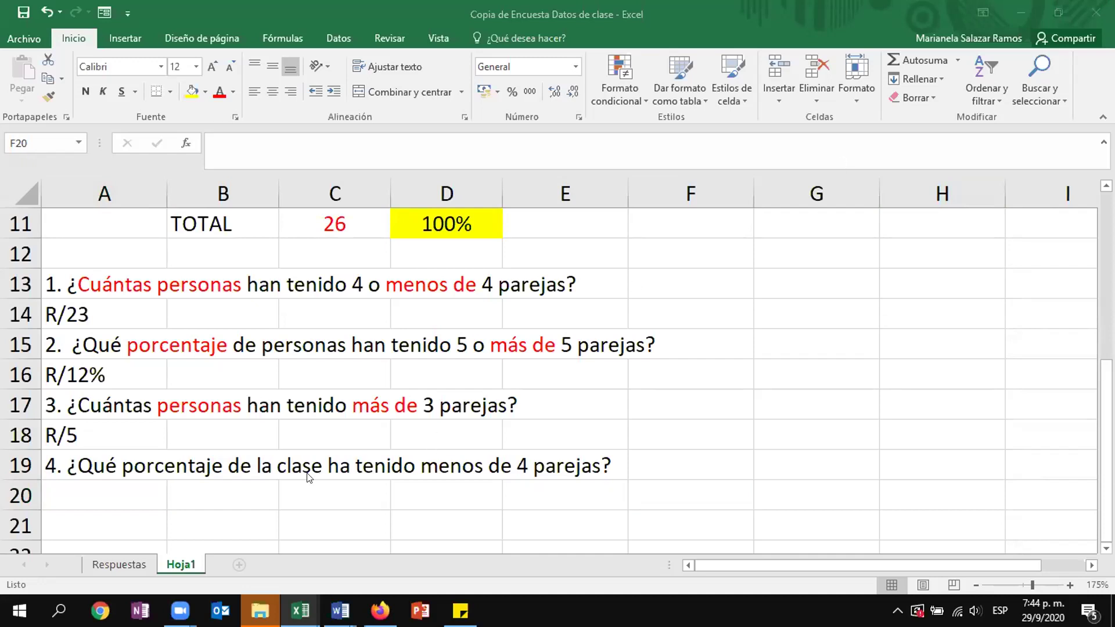
click(122, 465)
double_click(122, 464)
drag(122, 465, 228, 465)
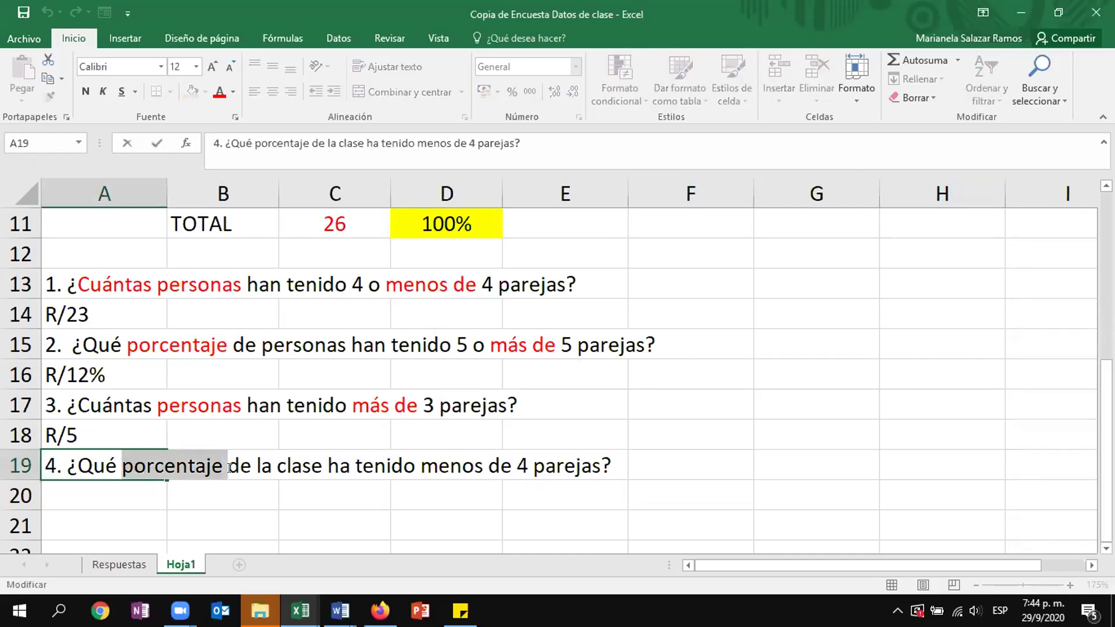
click(219, 91)
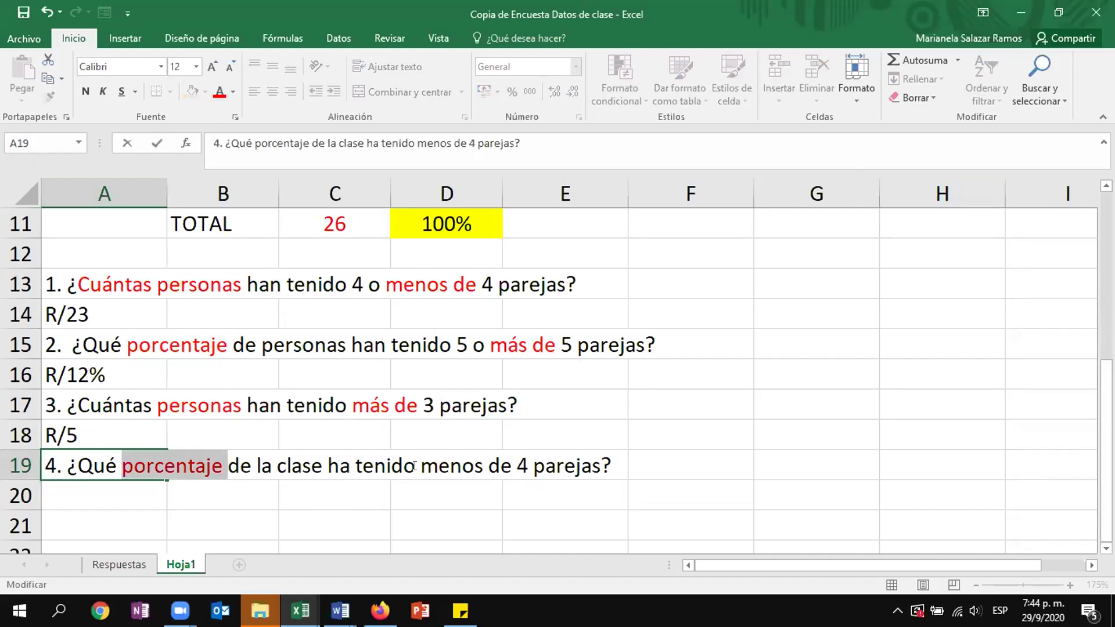
drag(421, 462, 517, 465)
click(565, 442)
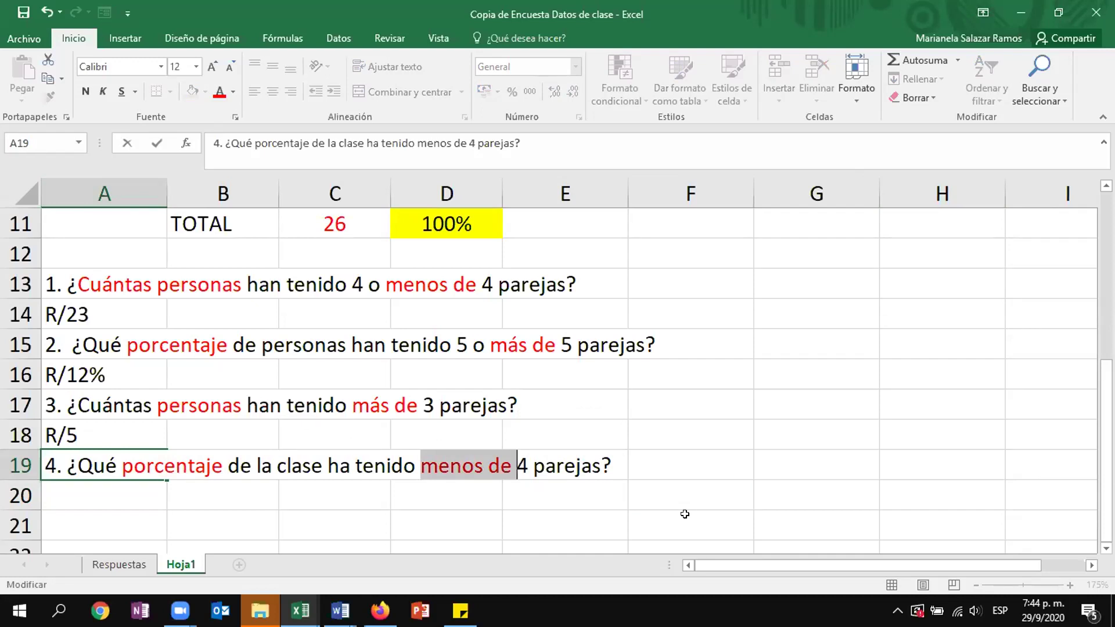
- Select the Menos DE Fr (acum) column G in the table and compare it with the wording of question 4
scroll(685, 514, up, 4)
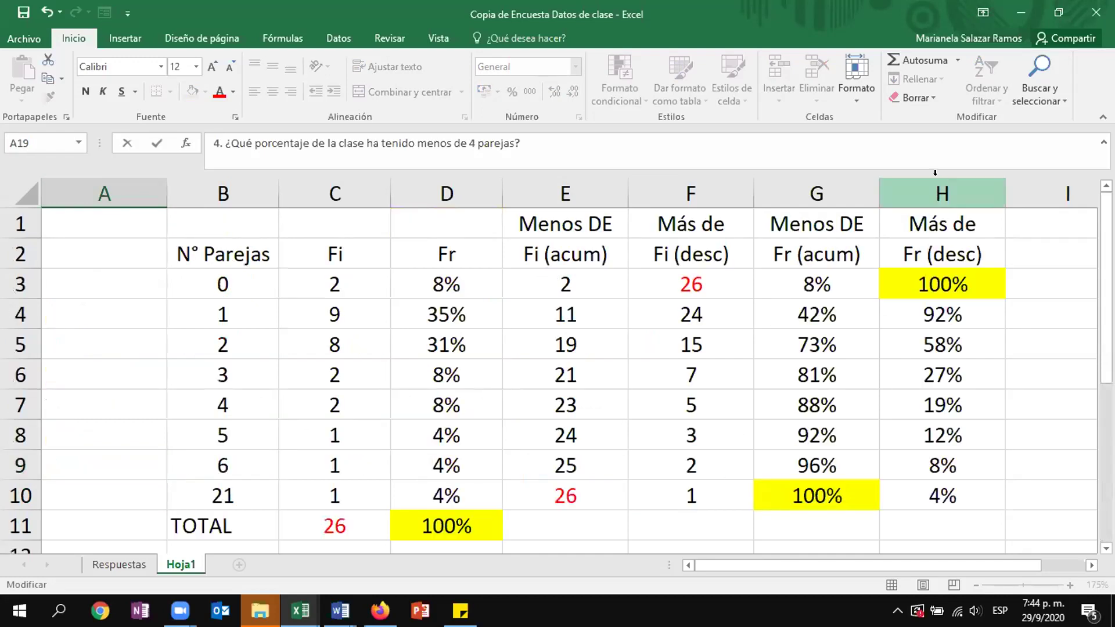
click(864, 175)
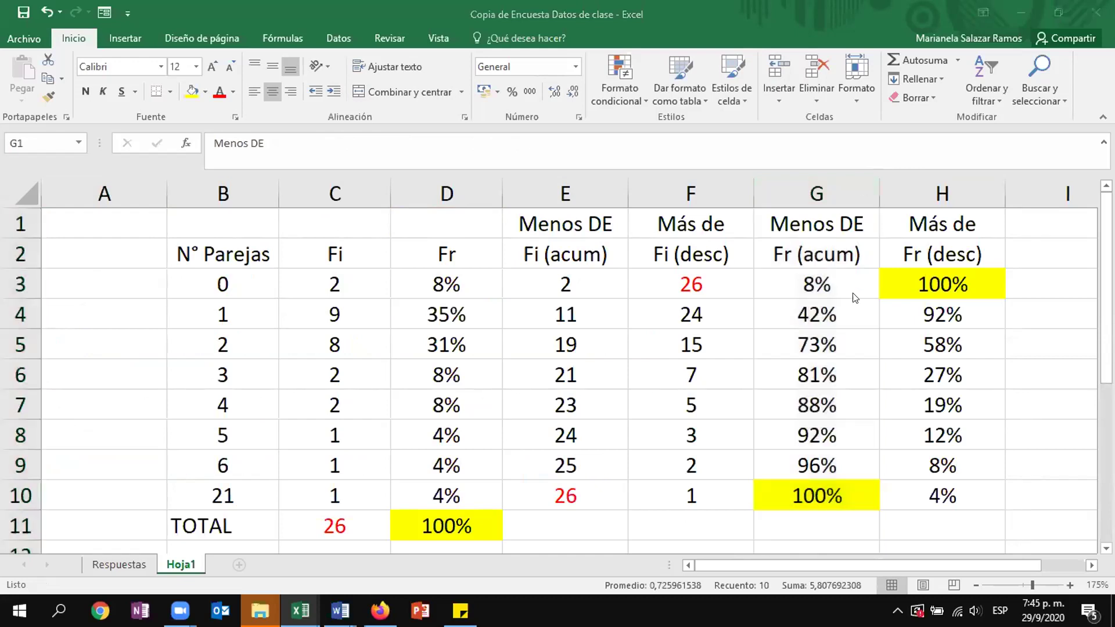
click(806, 184)
scroll(807, 242, down, 3)
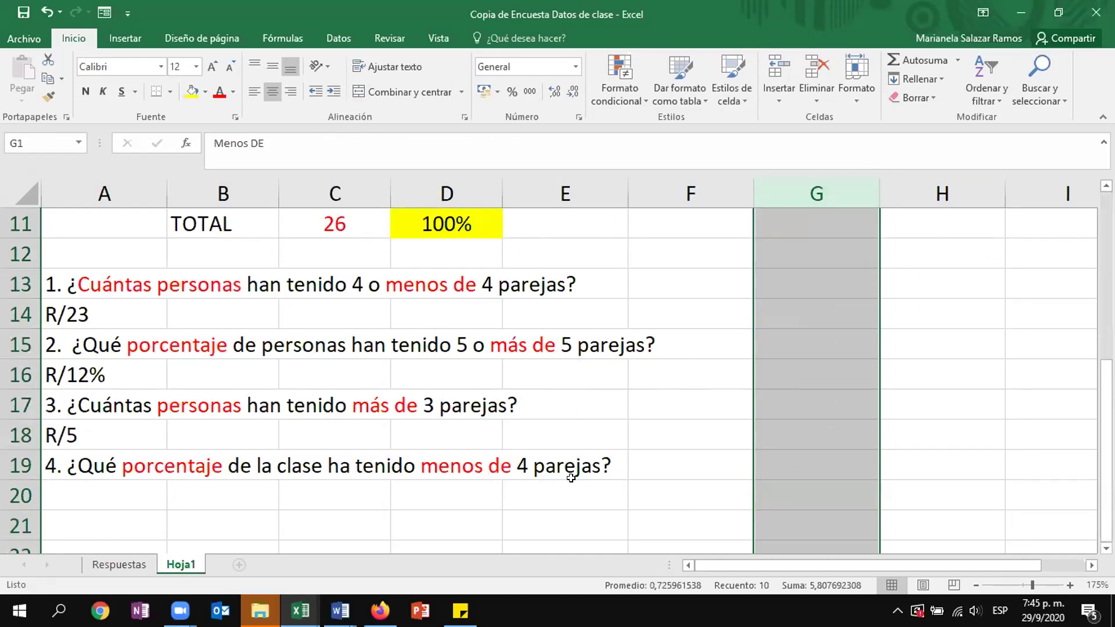
scroll(572, 479, up, 3)
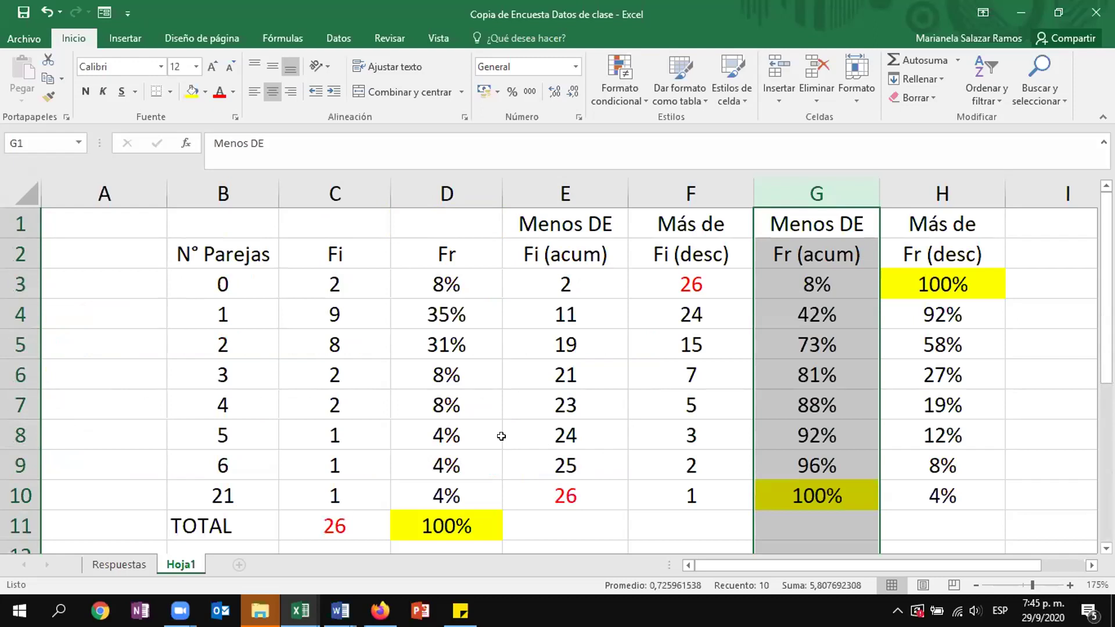
- Select the 4 parejas cell B7 and the 3 parejas row from B6, ending on its Fr (acum) cell G6
click(222, 408)
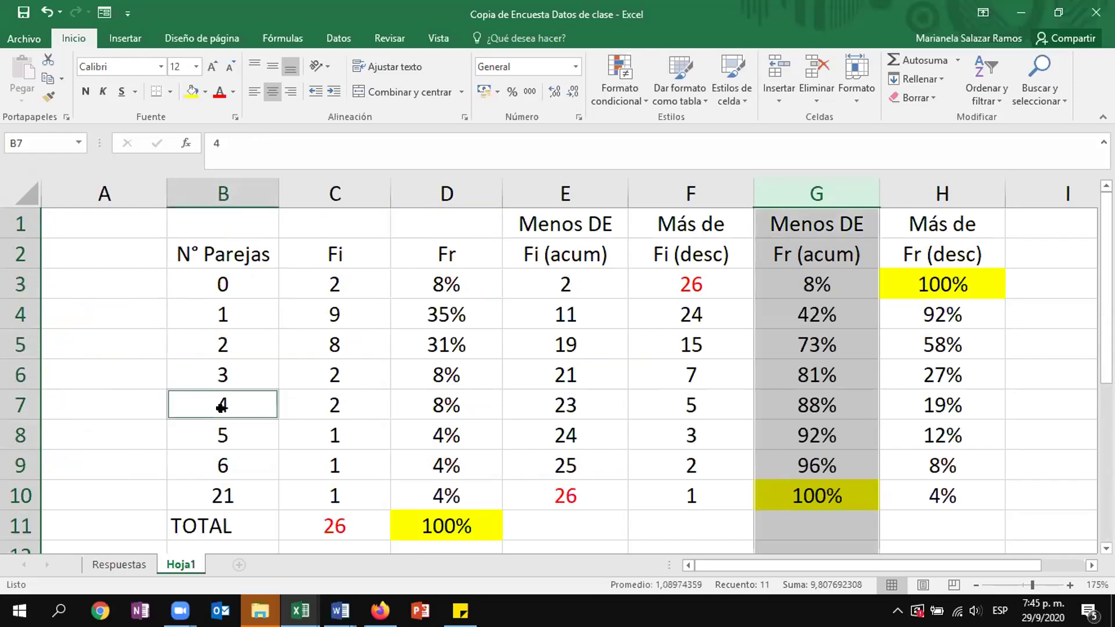
ctrl+click(228, 375)
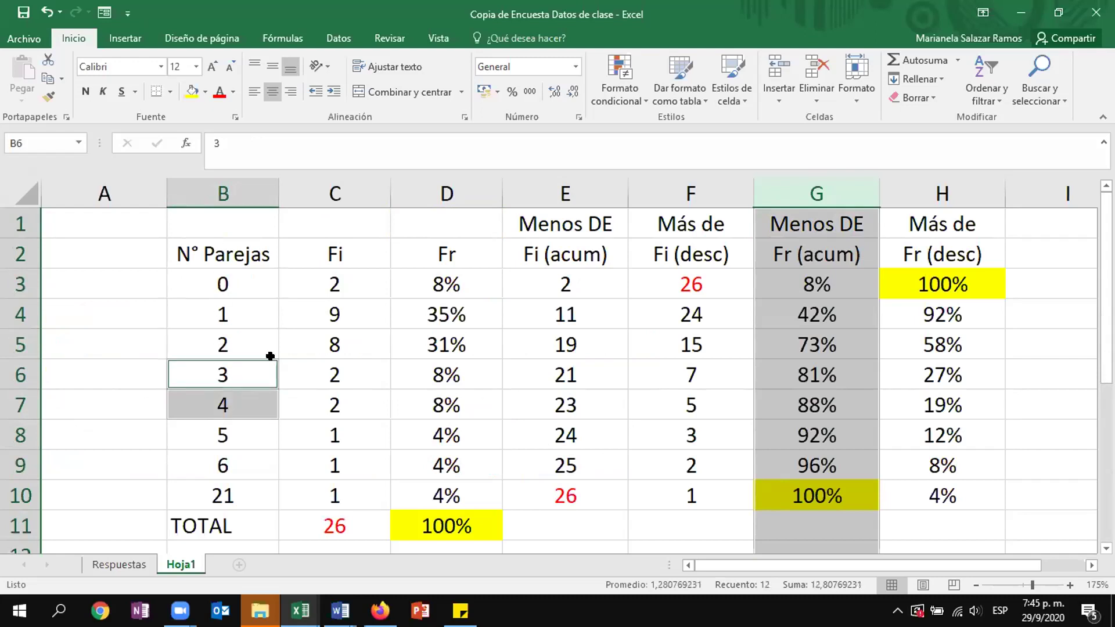
scroll(321, 431, down, 3)
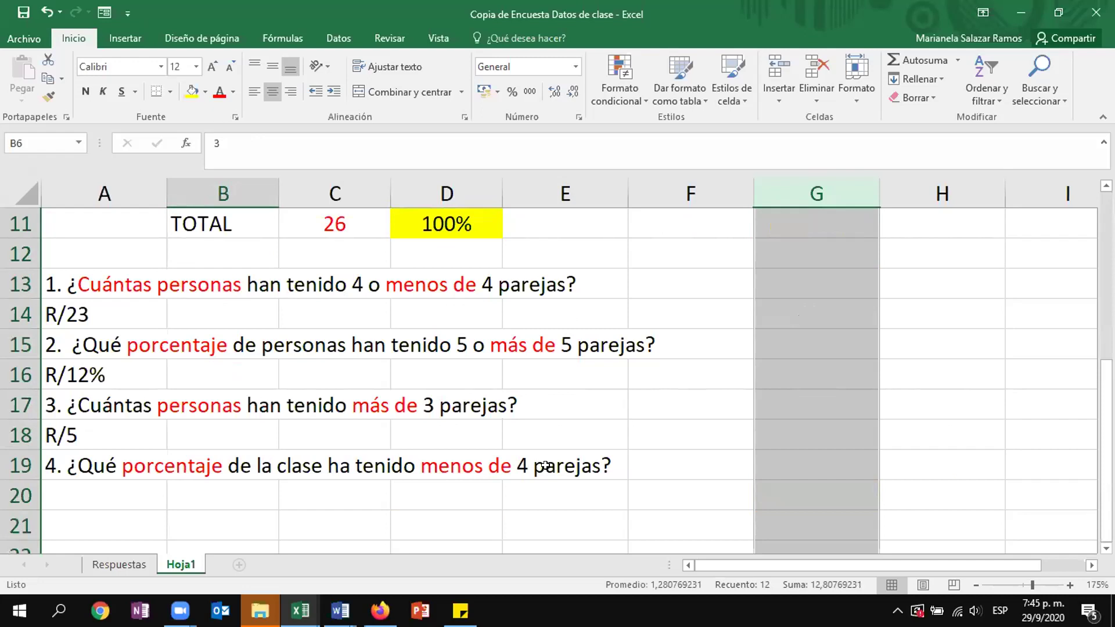
scroll(561, 465, up, 3)
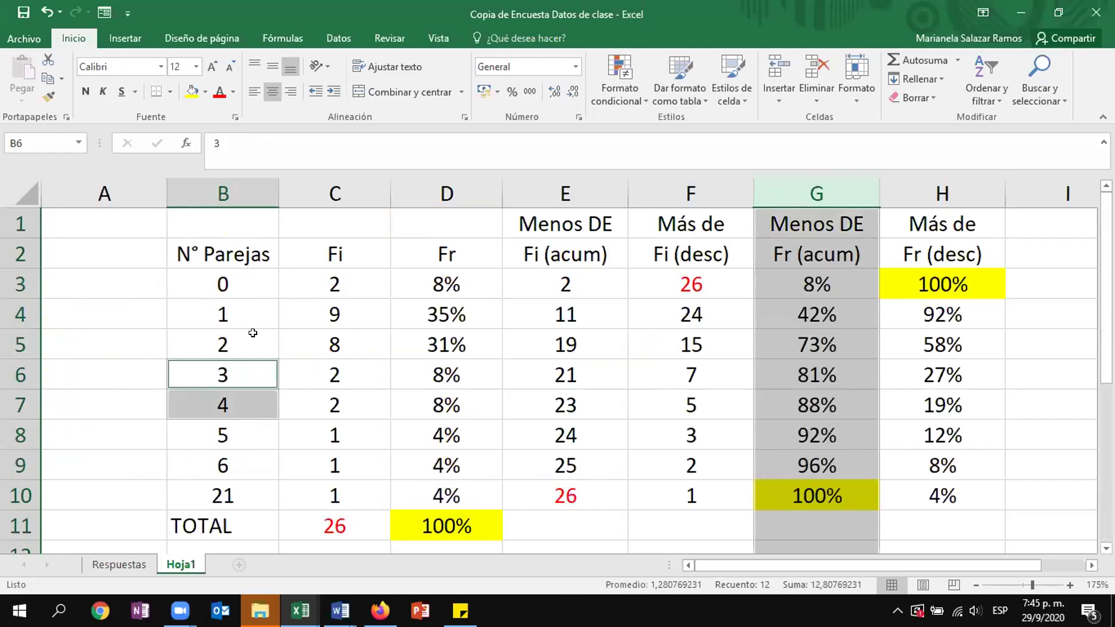
drag(226, 372, 1029, 369)
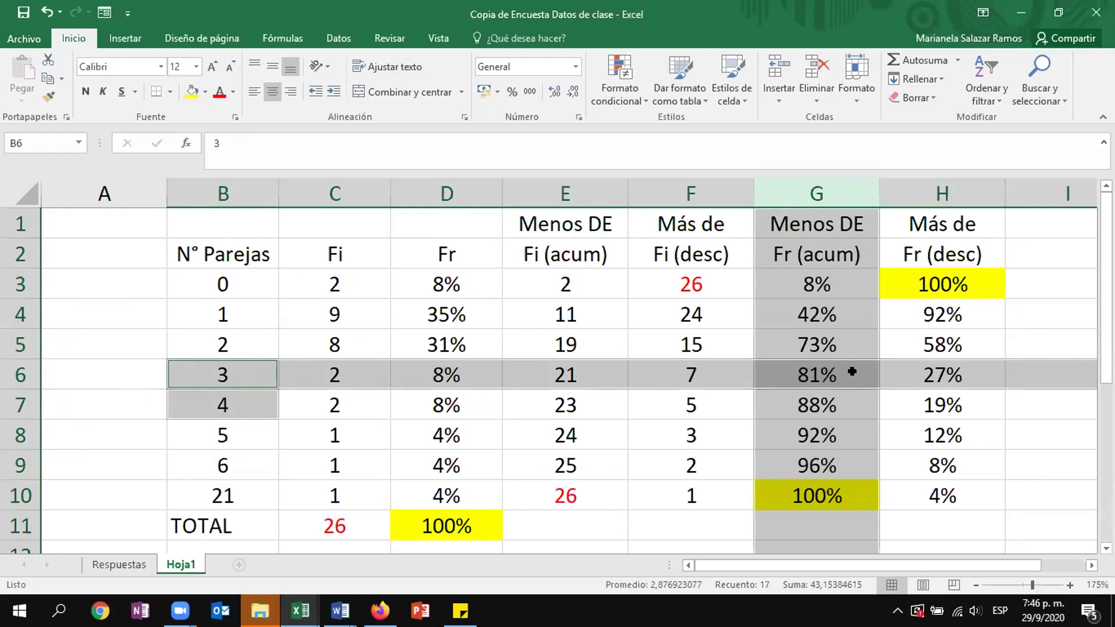
click(831, 370)
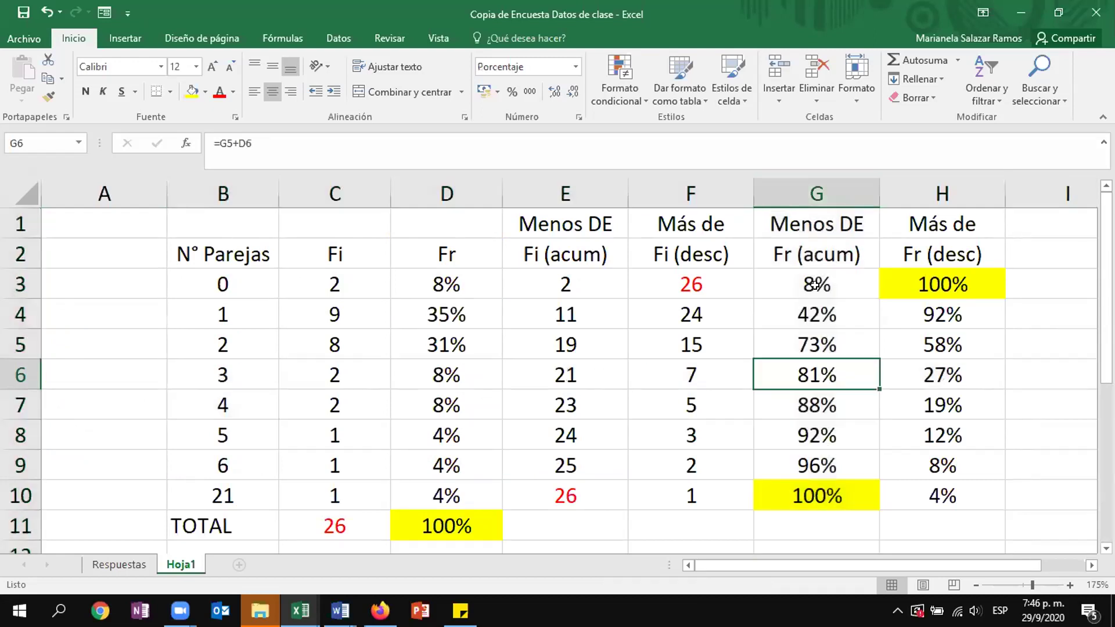
- Trace the Fr (acum) values G3, G4 and G6 back to column D, ending with D3:D6, G6 and B3:B6 selected together
click(807, 272)
click(487, 274)
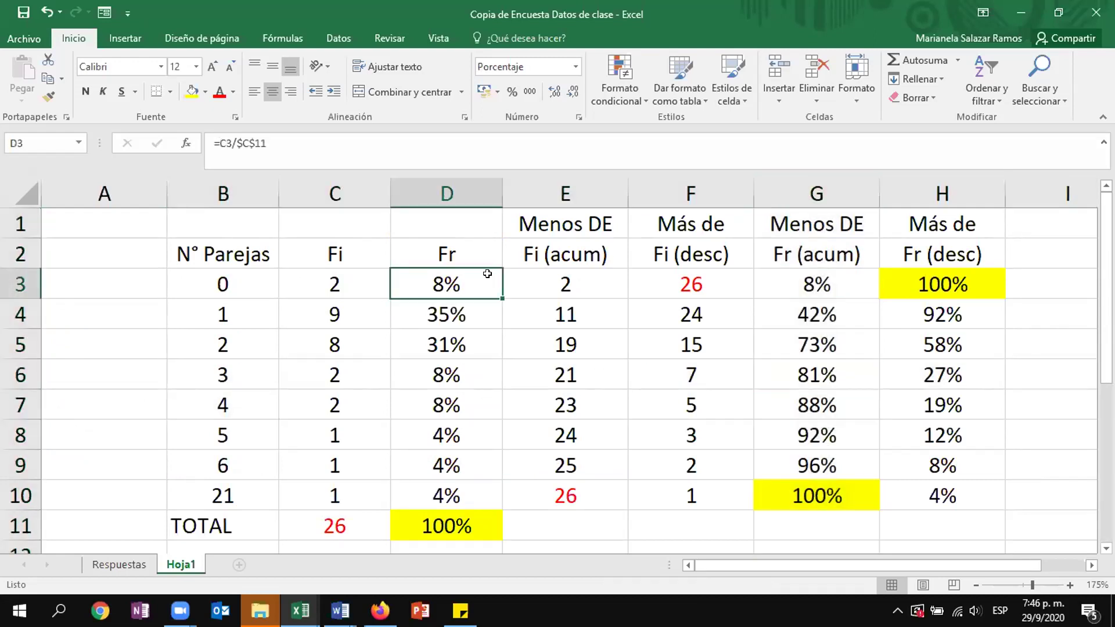
click(822, 283)
drag(479, 282, 488, 314)
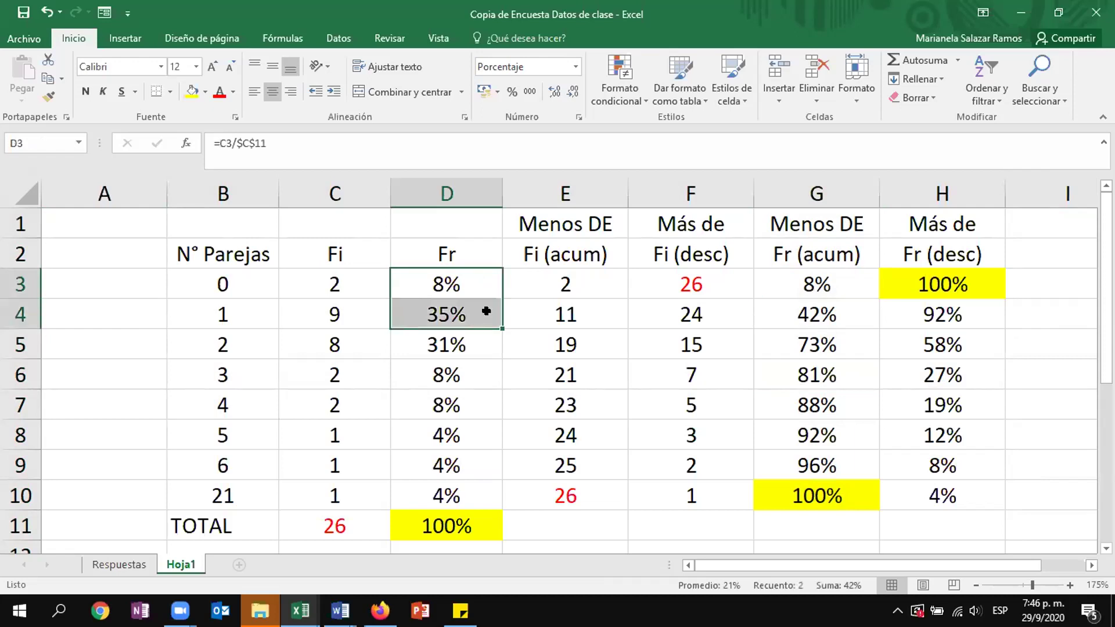
click(800, 310)
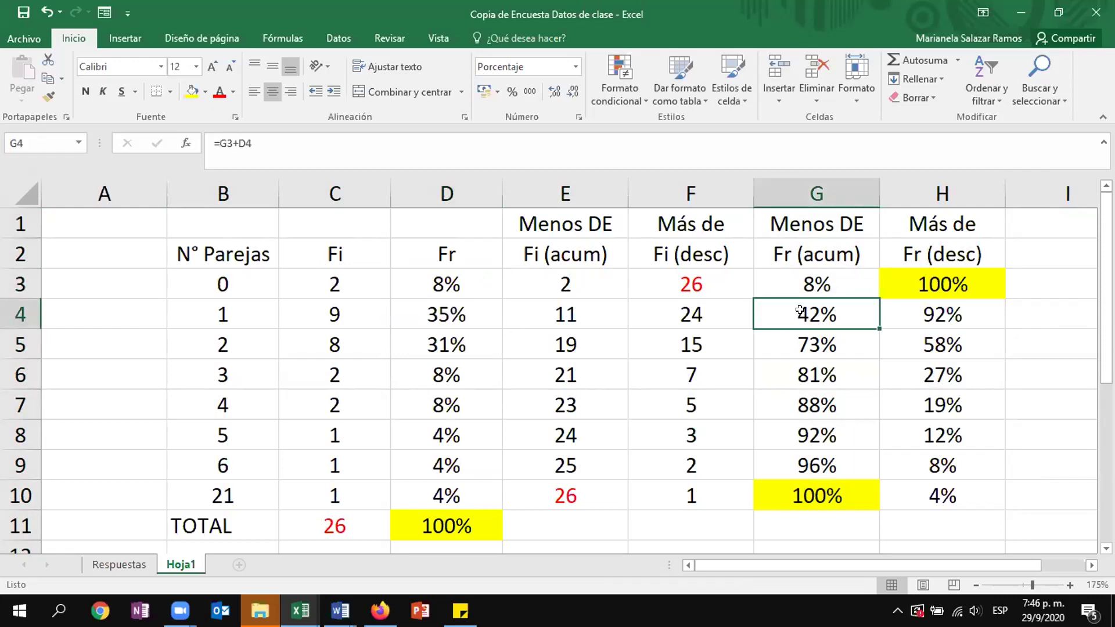
click(473, 284)
drag(474, 286, 453, 372)
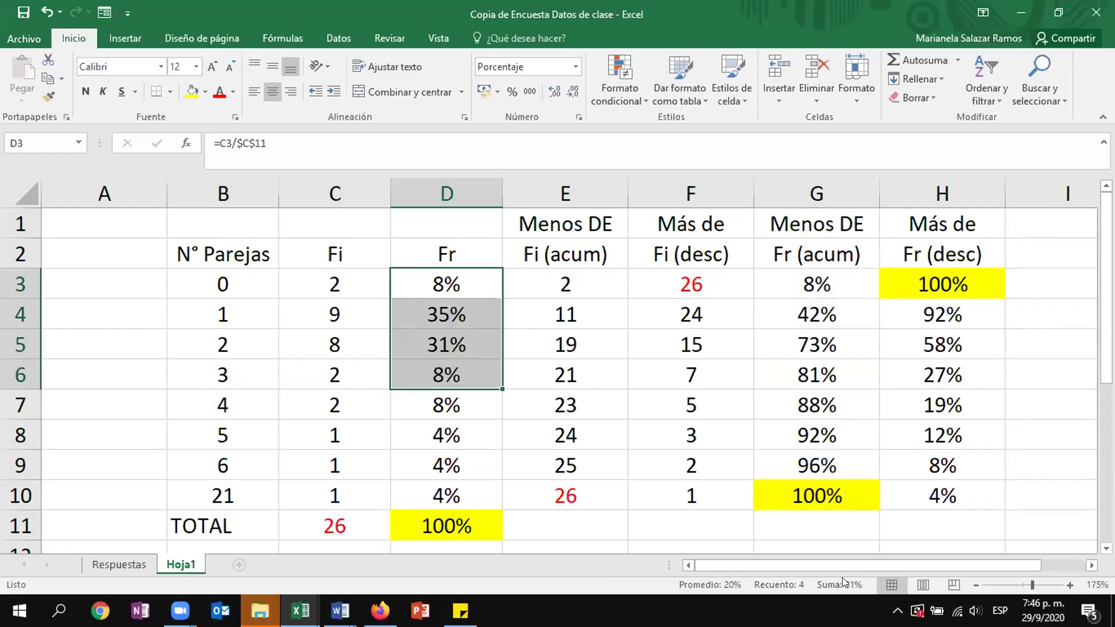
ctrl+click(822, 372)
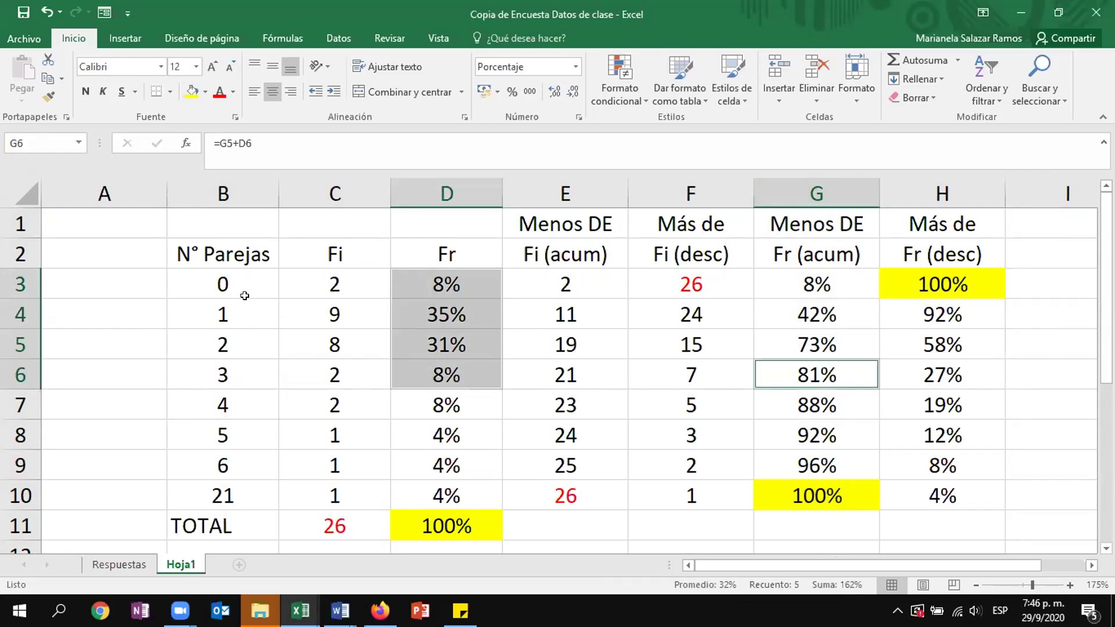
drag(243, 279, 230, 376)
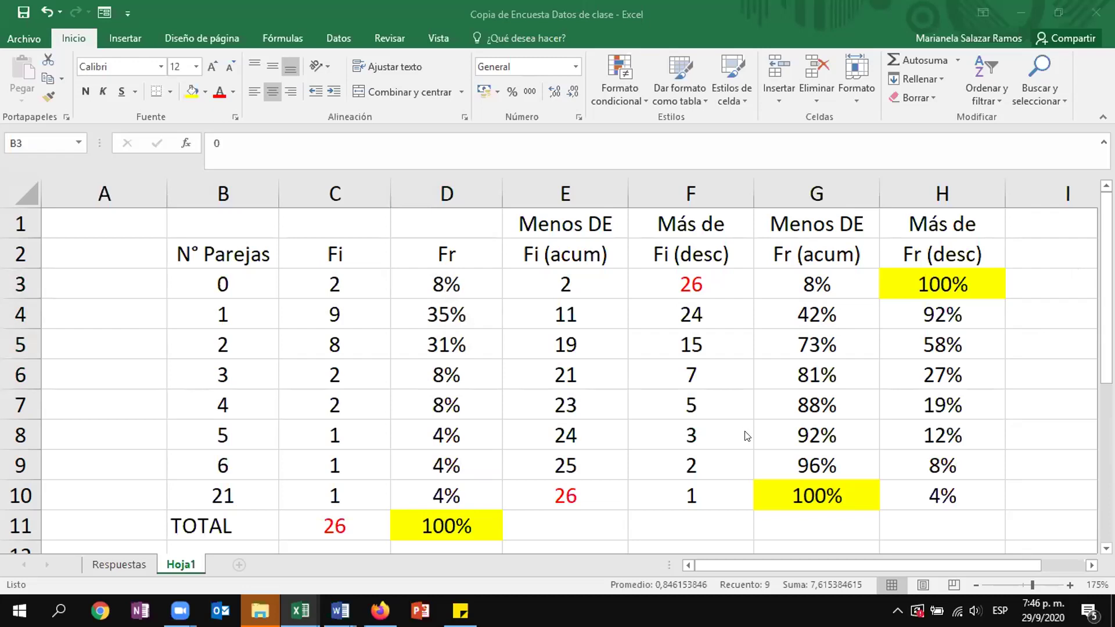
- Enter R/81 in A20 as the answer to question 4
key(alt+Tab)
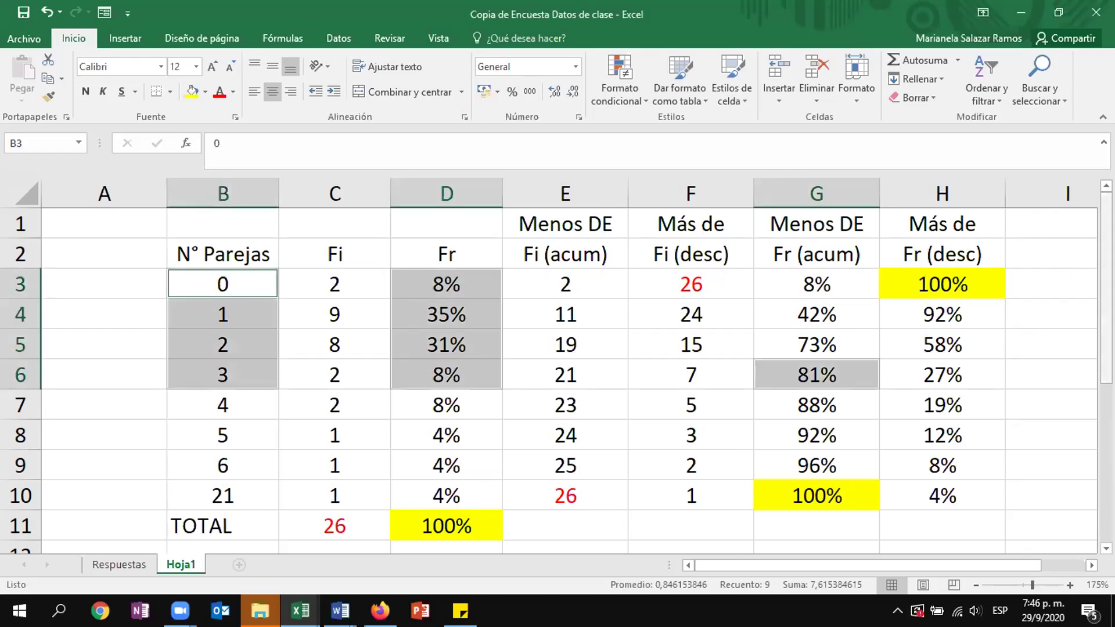
drag(1105, 291, 1095, 493)
click(129, 521)
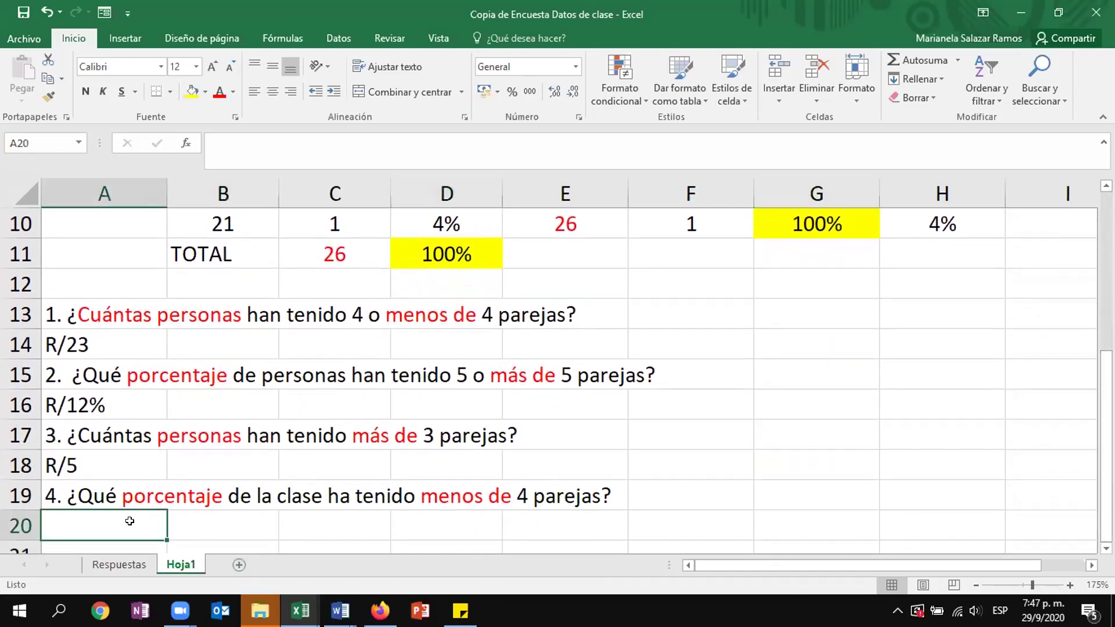
text(R/81)
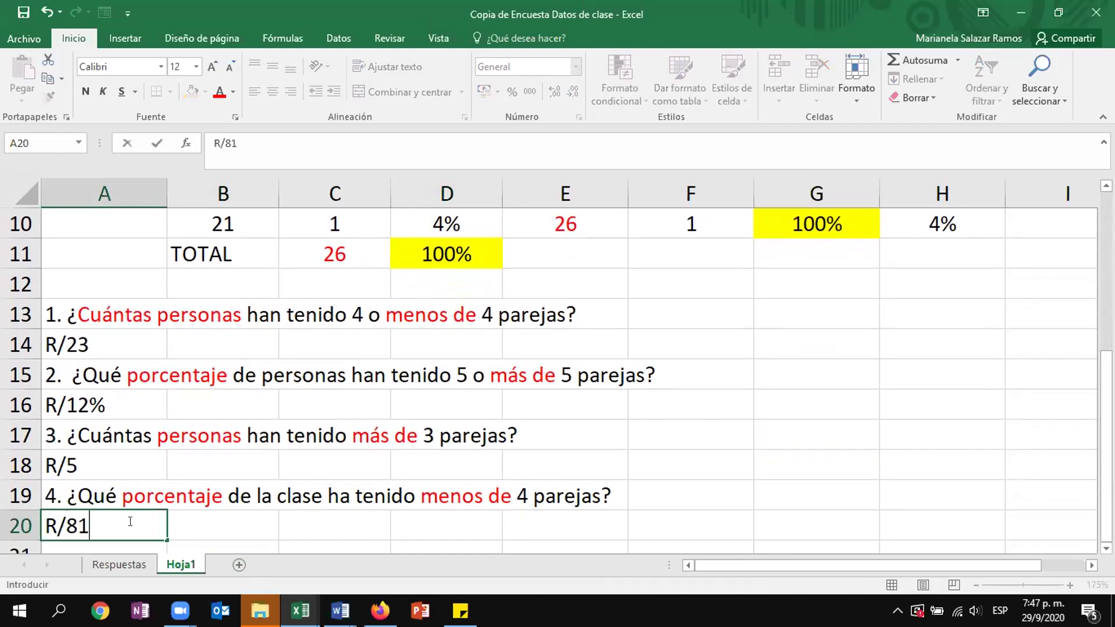
key(Tab)
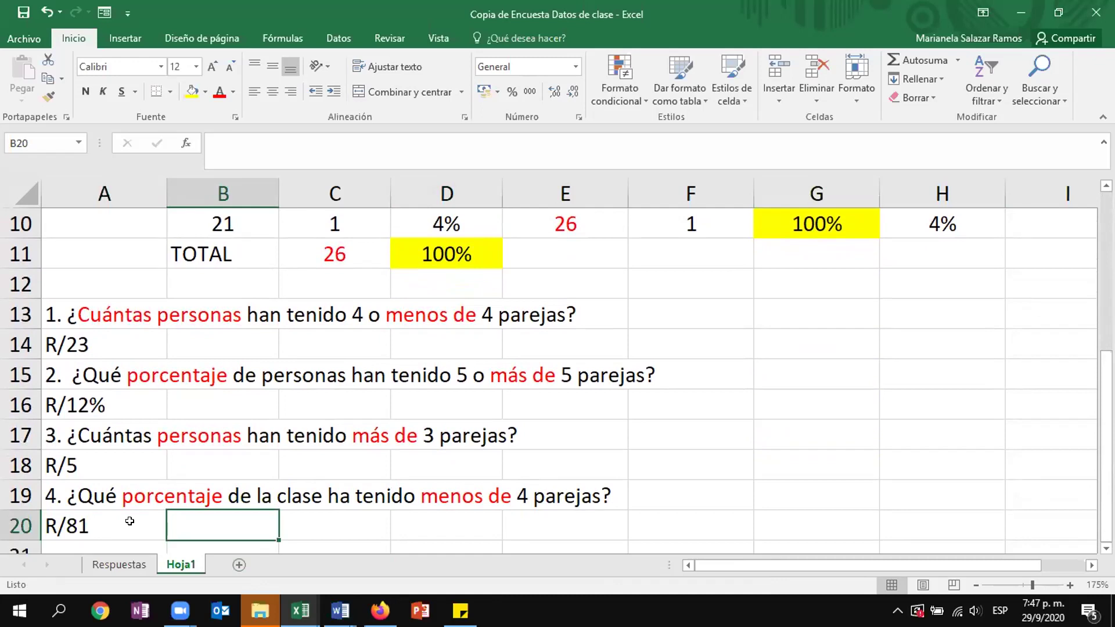
- Copy the frequency table B1:H11 and paste it at A1 of a new sheet, accepting the circular reference warning
scroll(142, 385, up, 3)
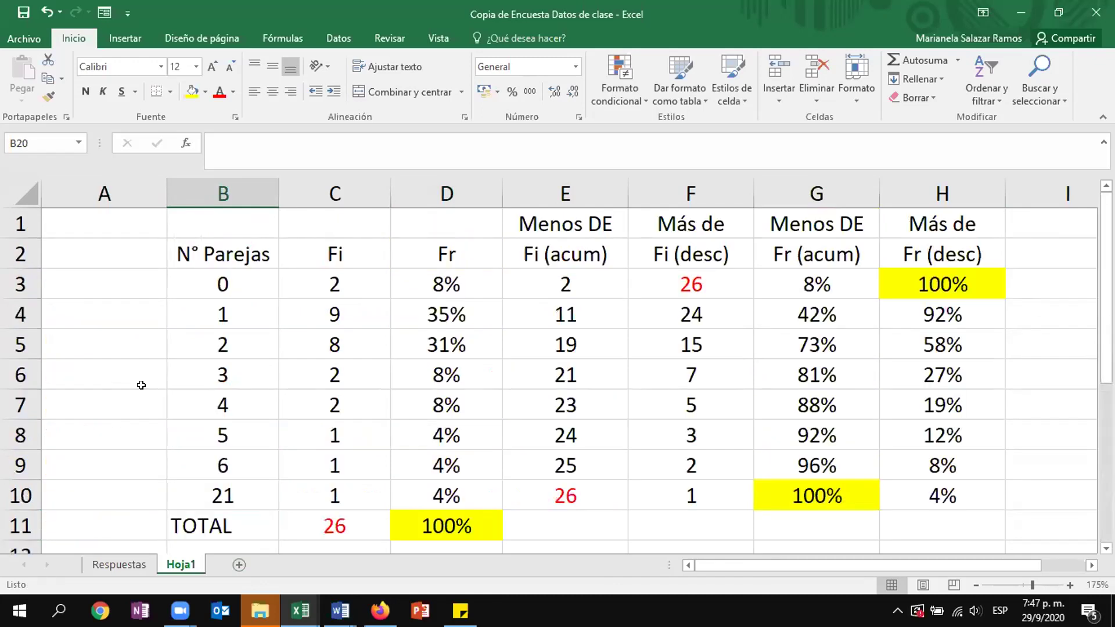
drag(187, 219, 939, 507)
key(ctrl+c)
click(240, 564)
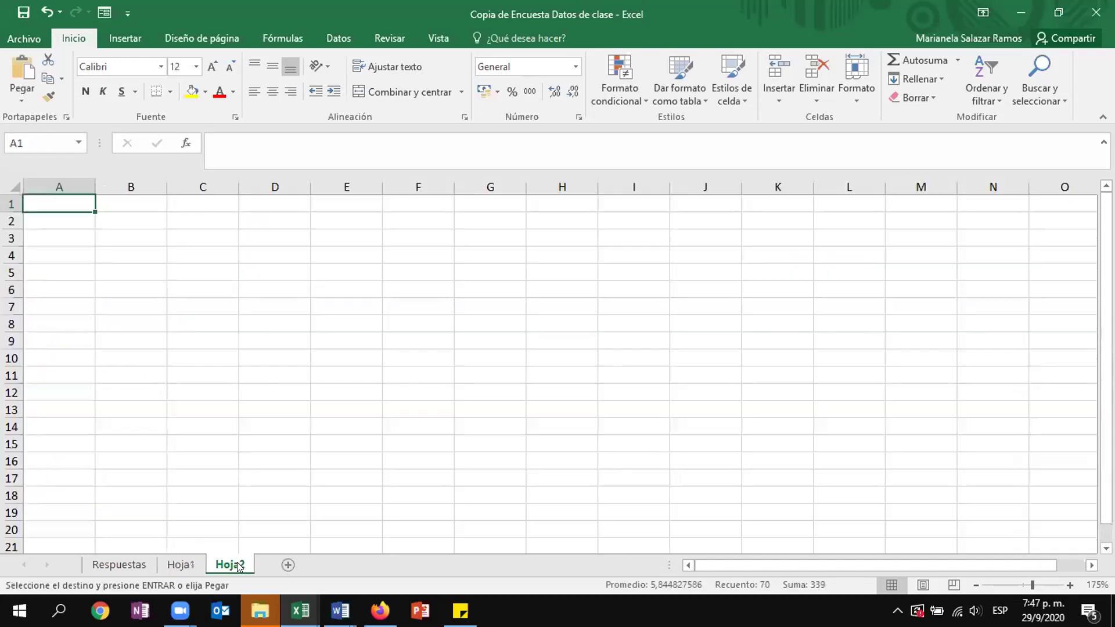
key(ctrl+v)
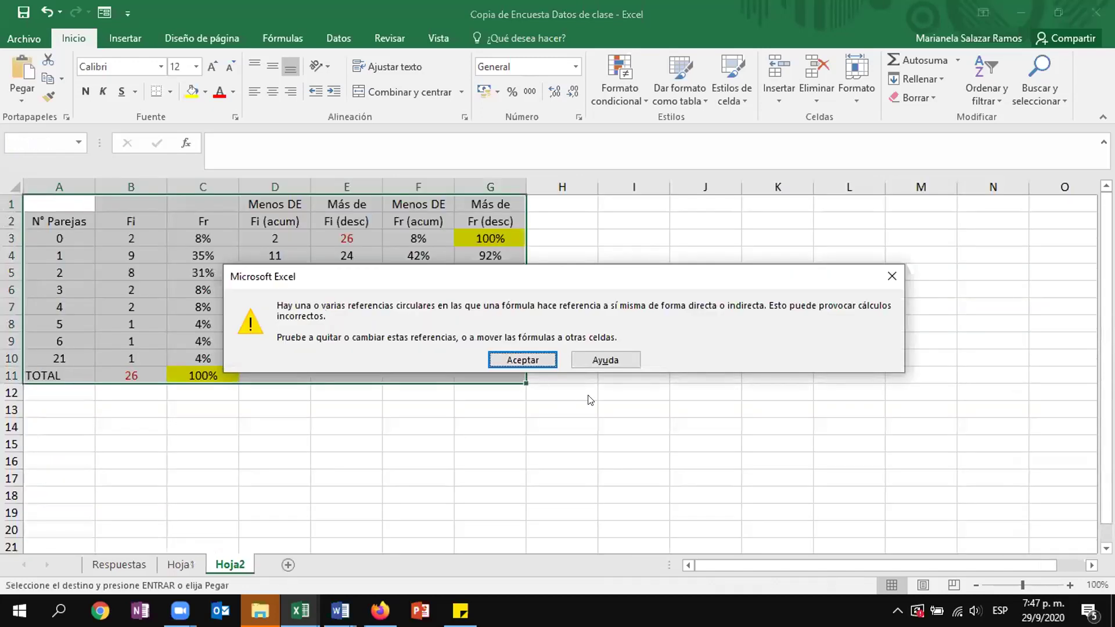
click(525, 364)
ctrl+scroll(430, 428, up, 4)
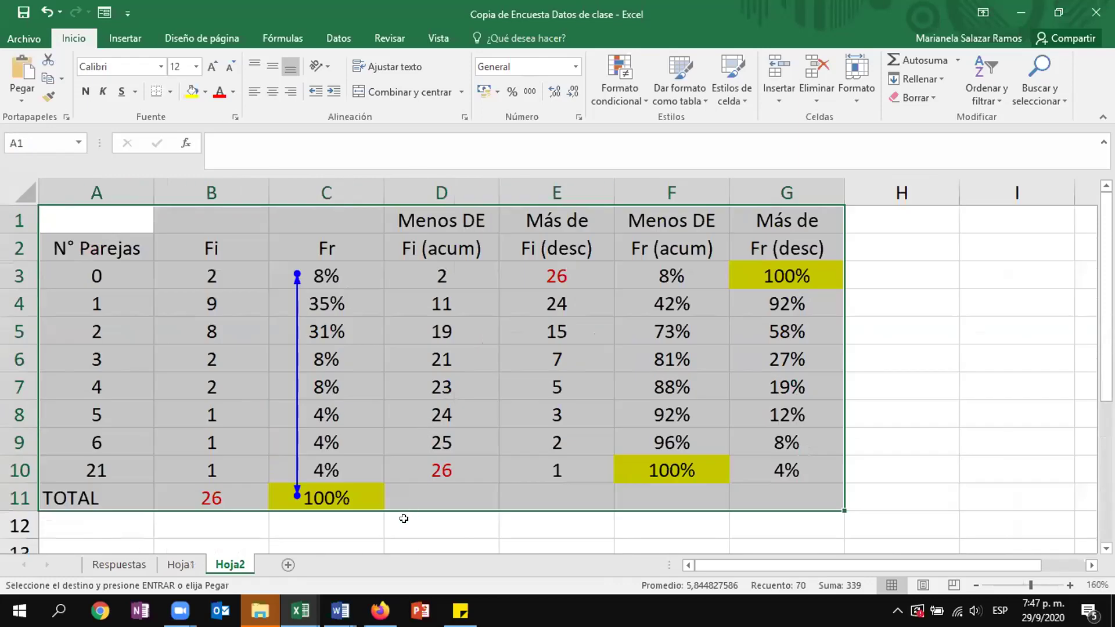
- Paste the copied table again as values only over A1:G11, and end copy mode
click(20, 96)
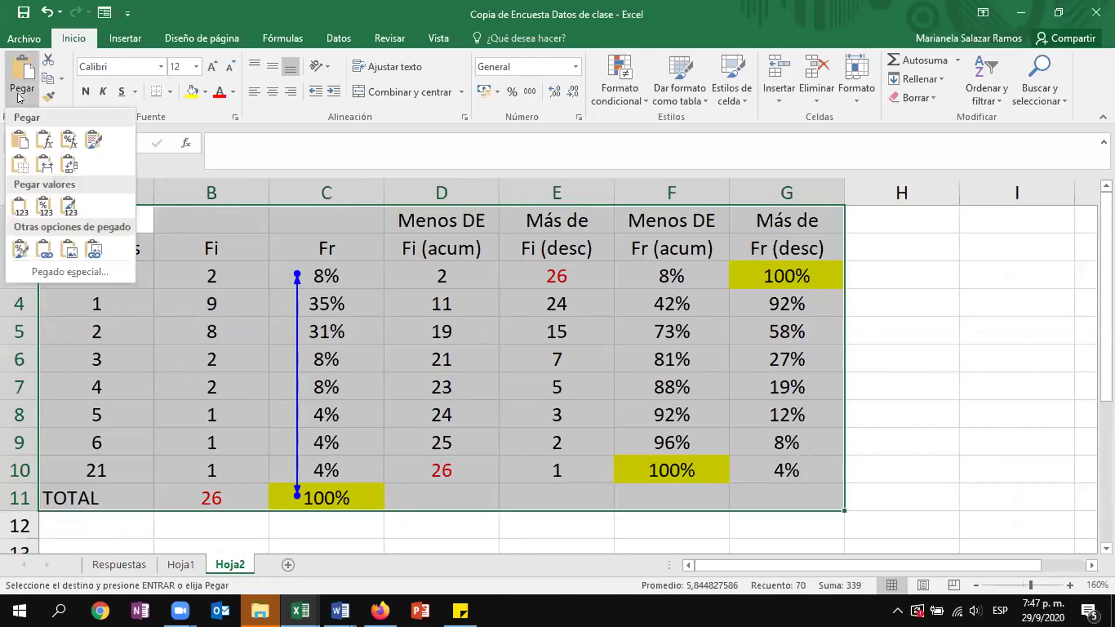
click(19, 205)
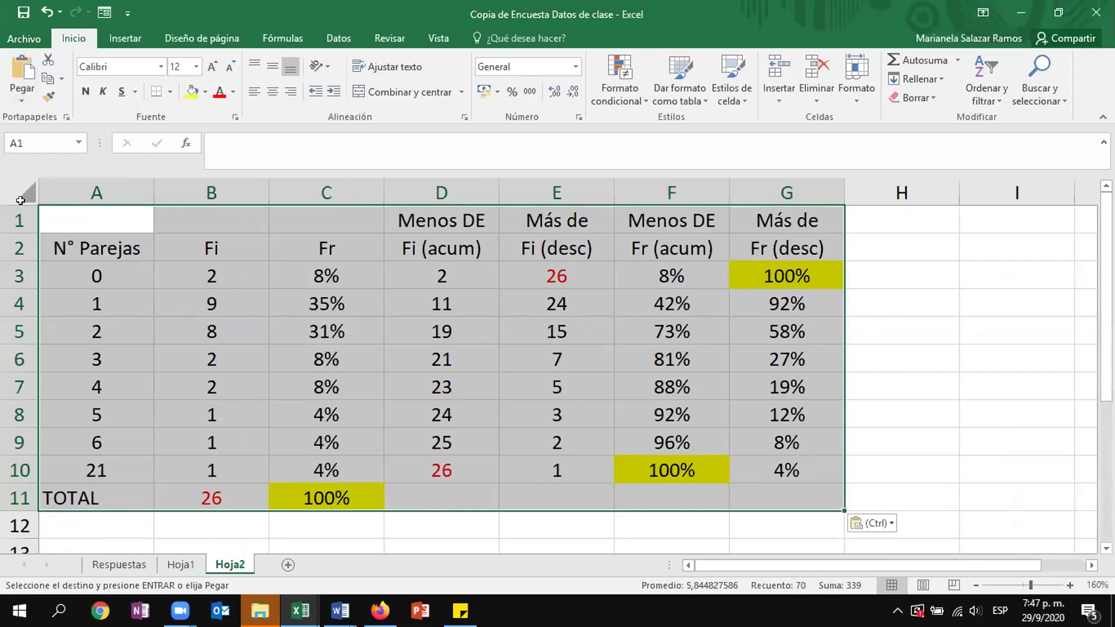
click(881, 336)
key(Escape)
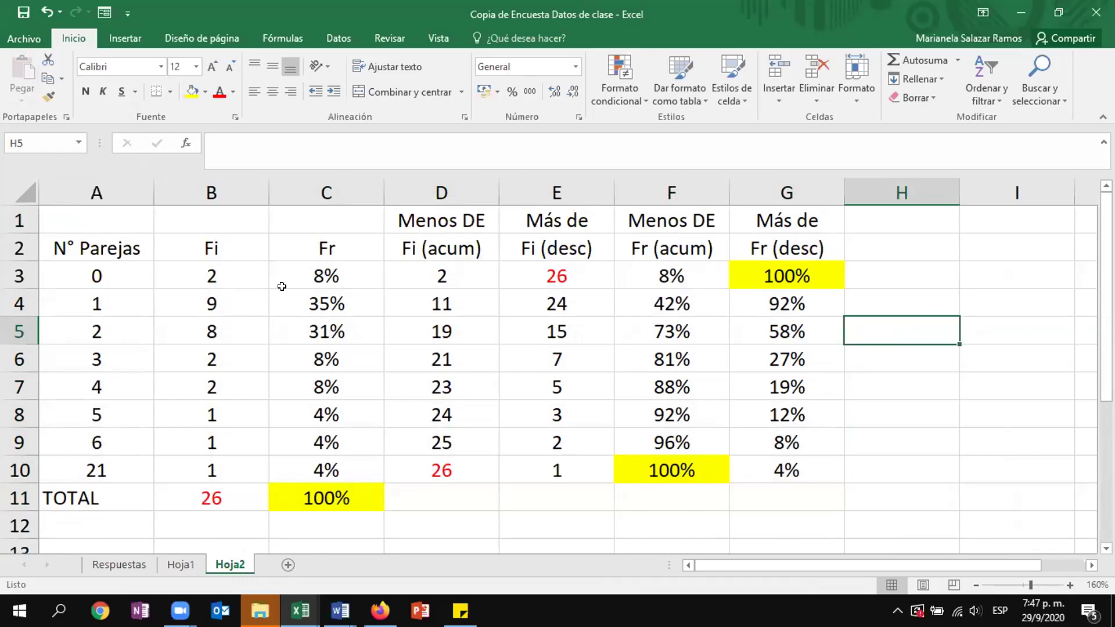
- Clear the Fi value in B3 and the Fi (acum) value in D3
click(213, 269)
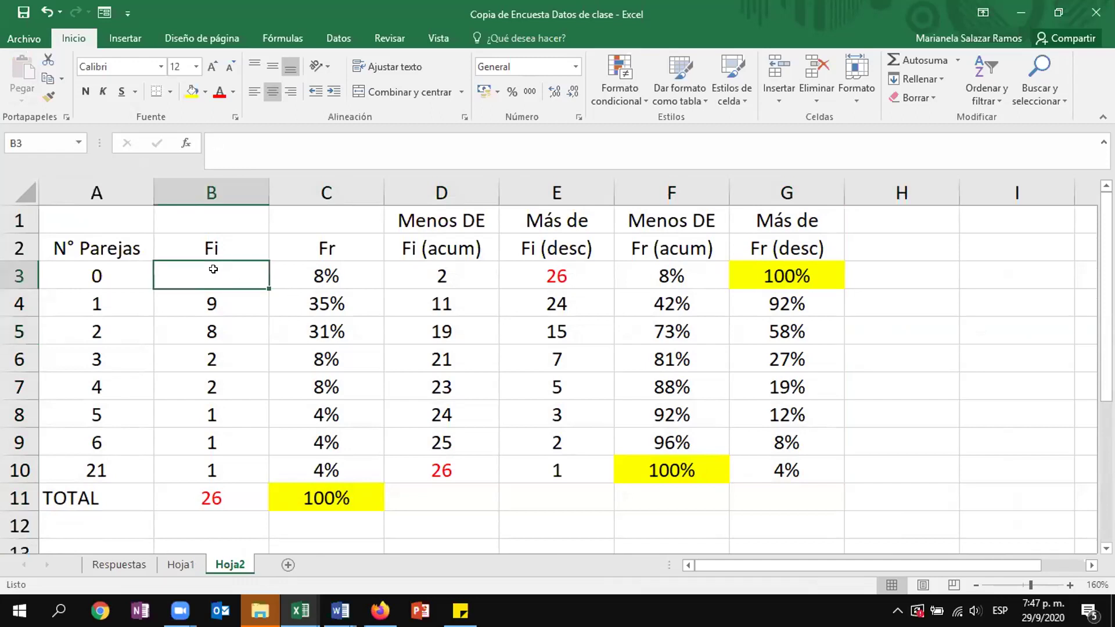
click(424, 270)
key(Delete)
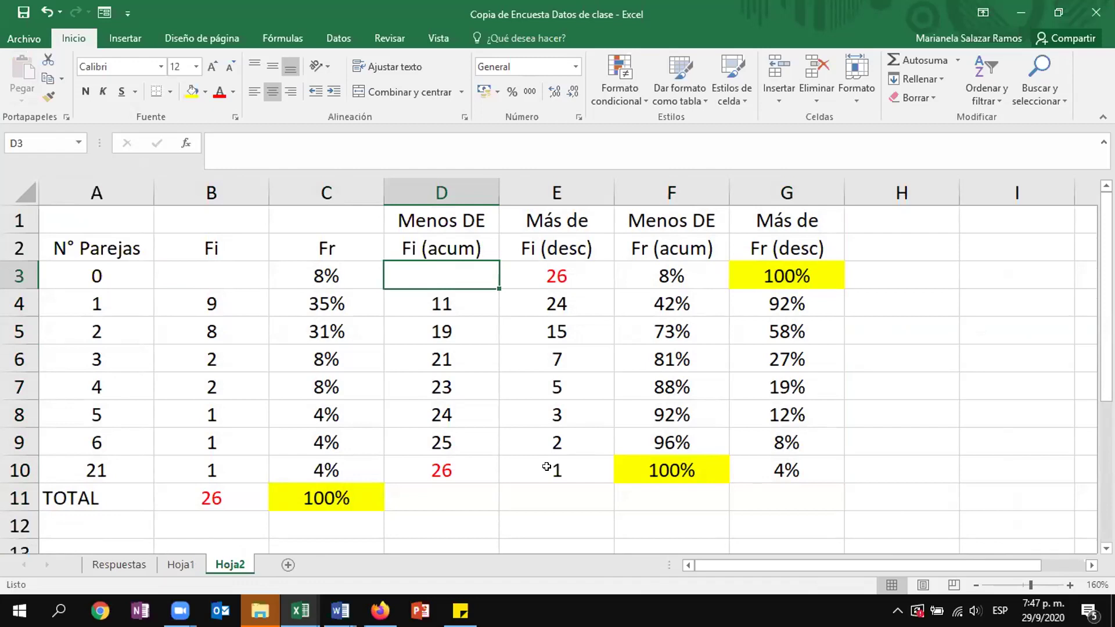
click(503, 519)
- Enter X in B3 as the unknown frequency and give the cell a light blue fill
click(215, 269)
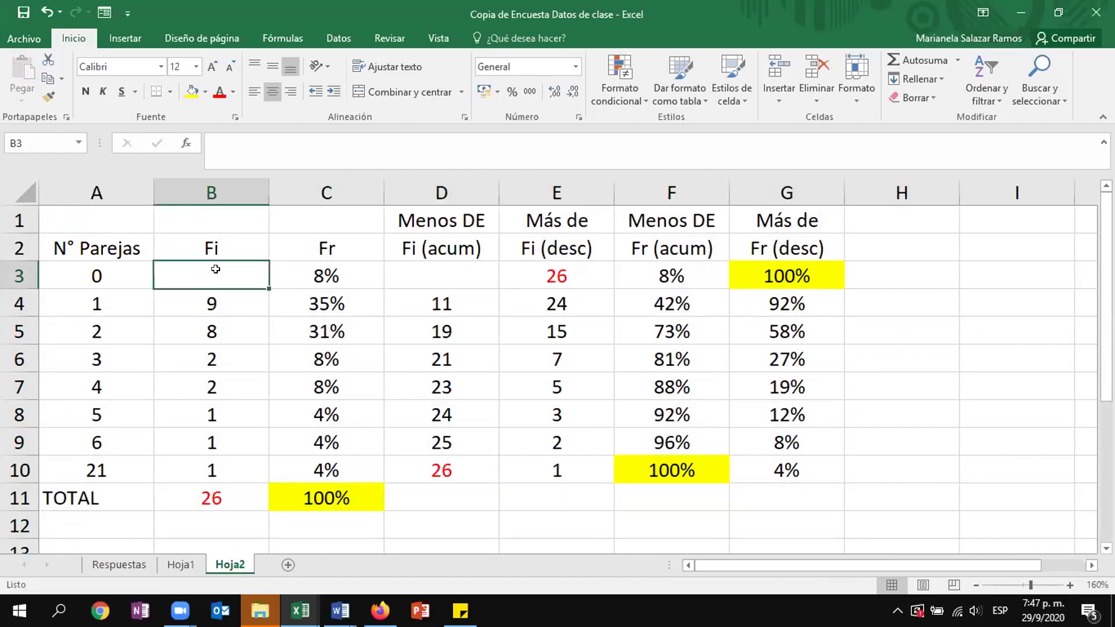
text(X)
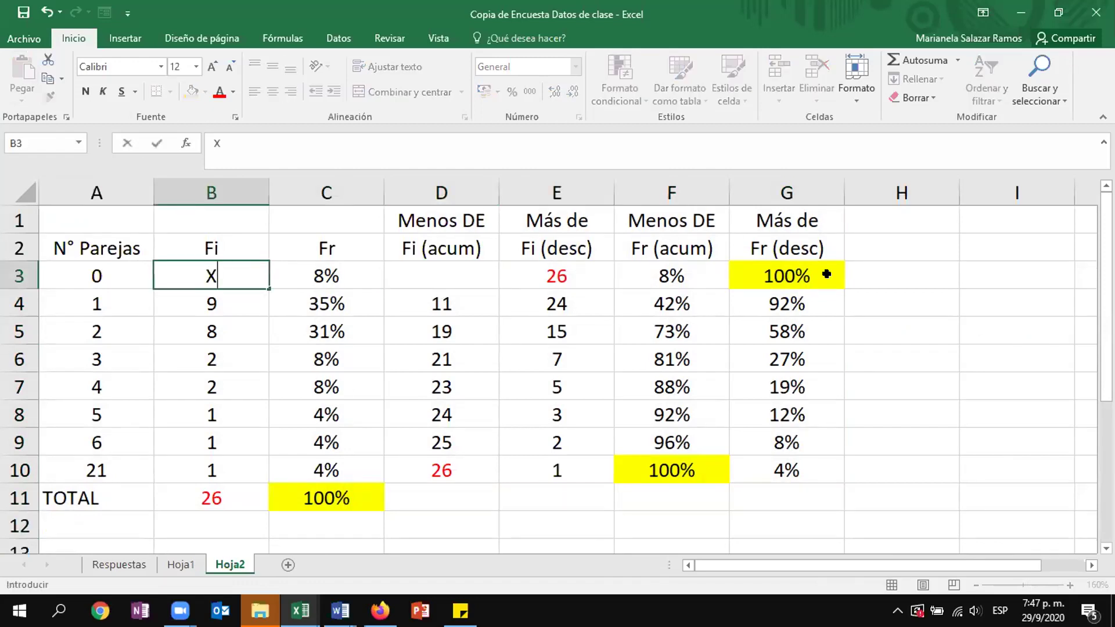
click(987, 315)
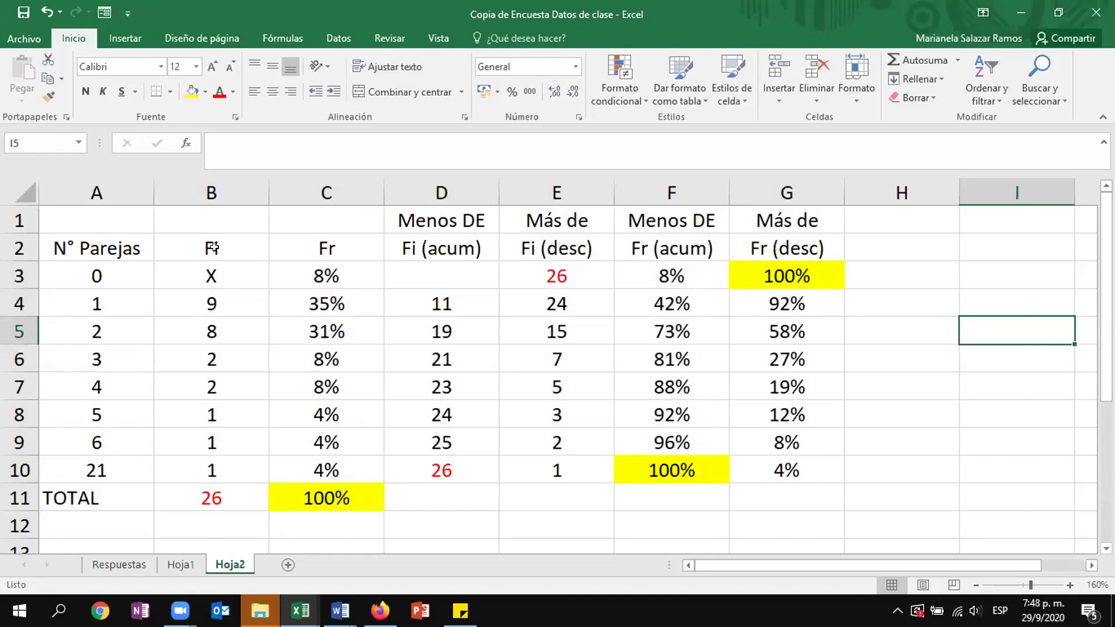
click(214, 268)
click(192, 92)
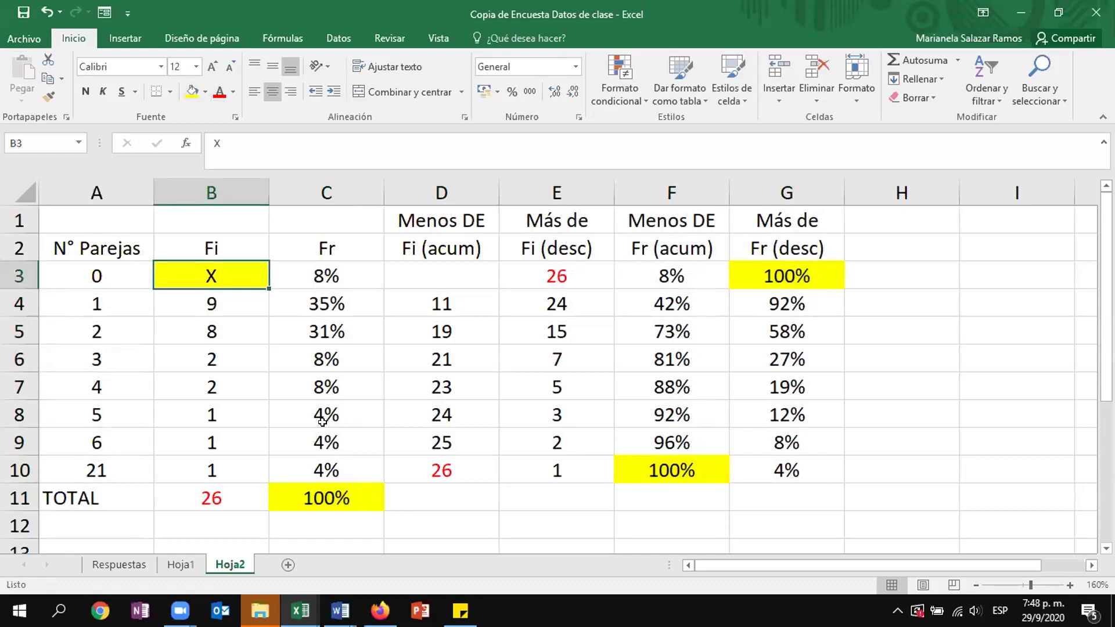
click(205, 92)
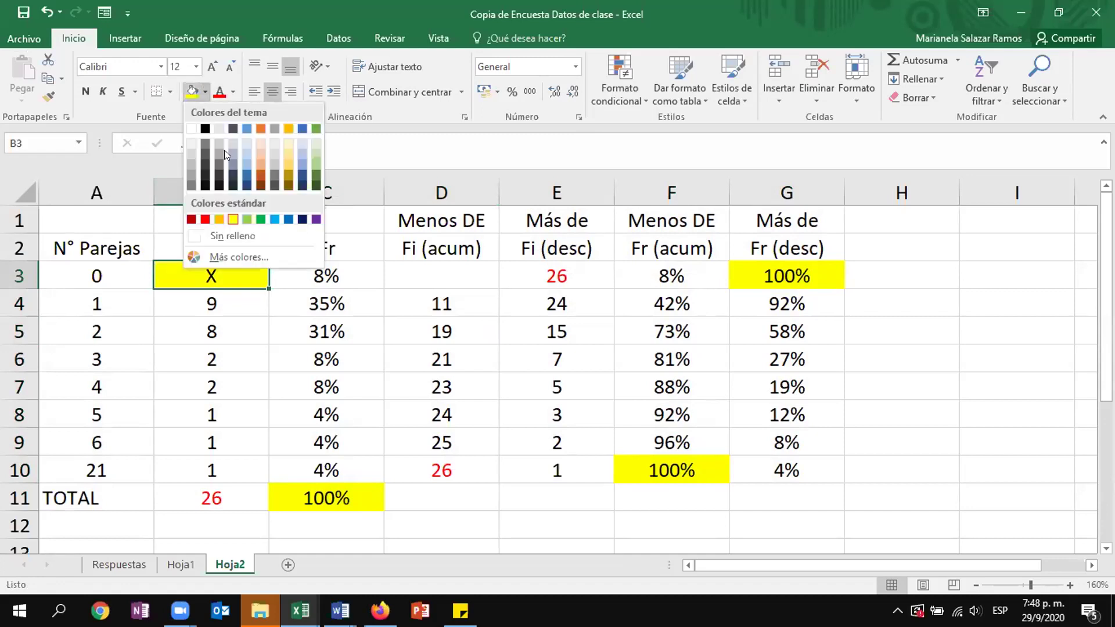
click(275, 219)
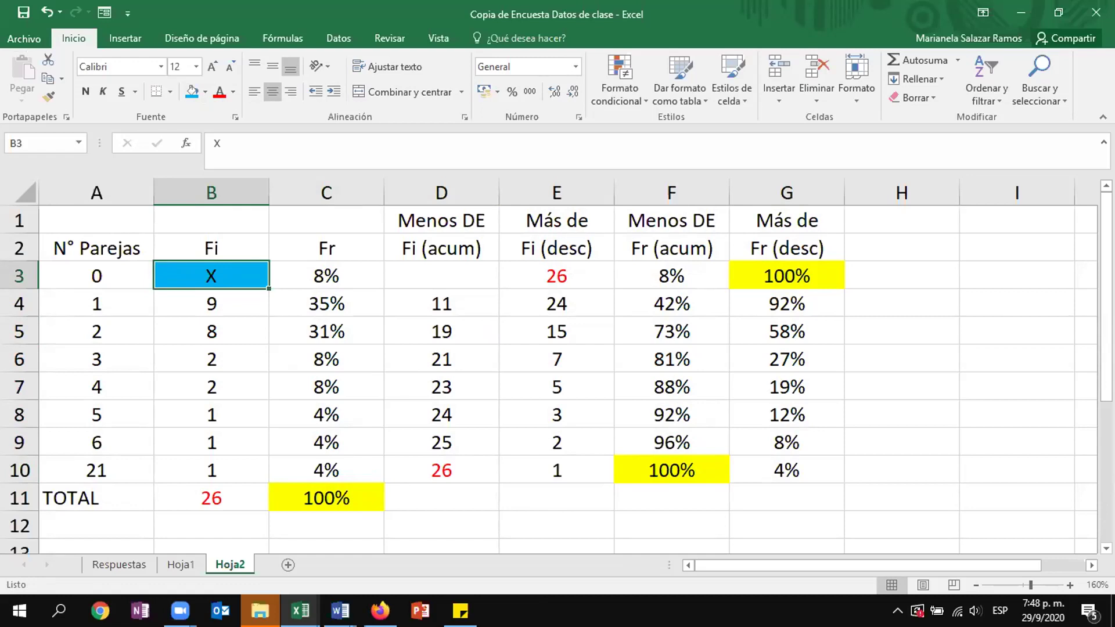
- Compare the total in B11 with the sum of B4:B10, and inspect the Fi (desc) values E3, E4 and E9
click(219, 501)
drag(230, 470, 240, 297)
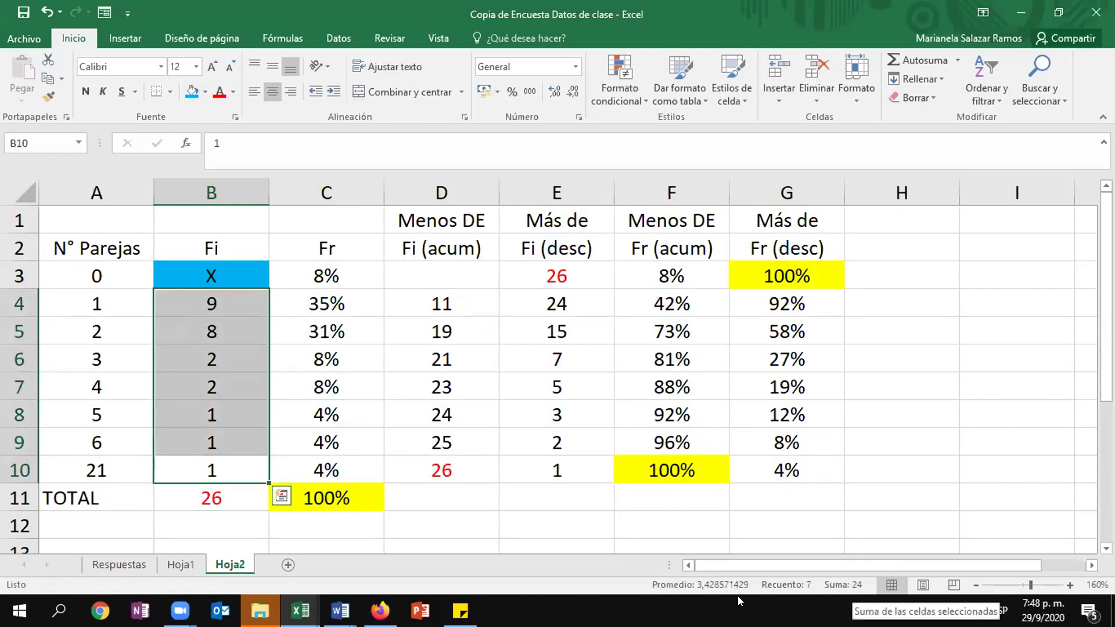
click(229, 271)
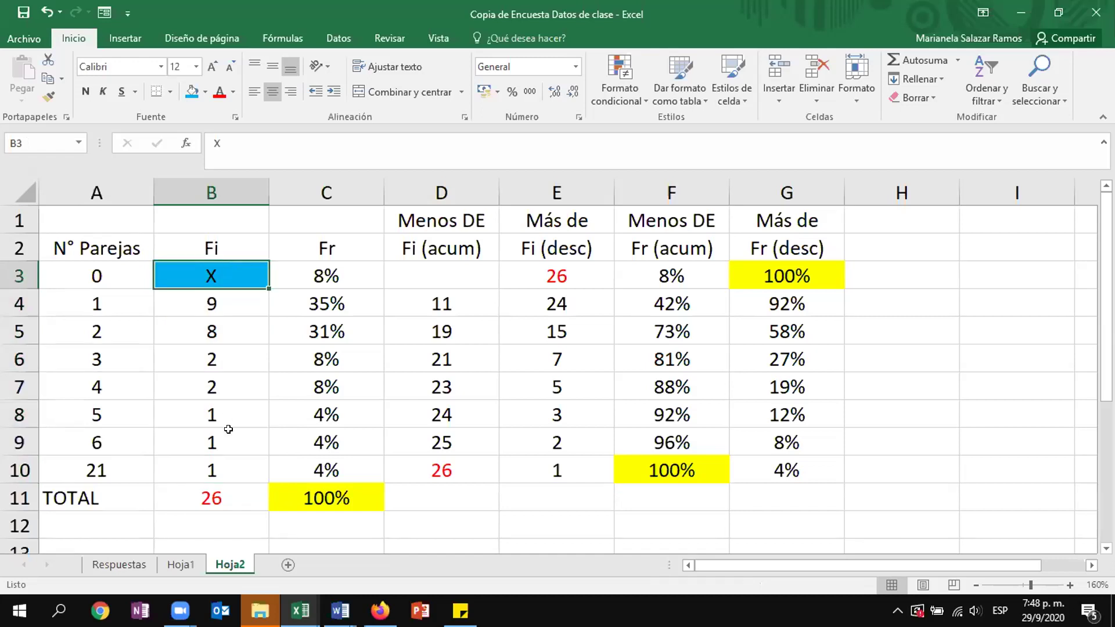
click(227, 491)
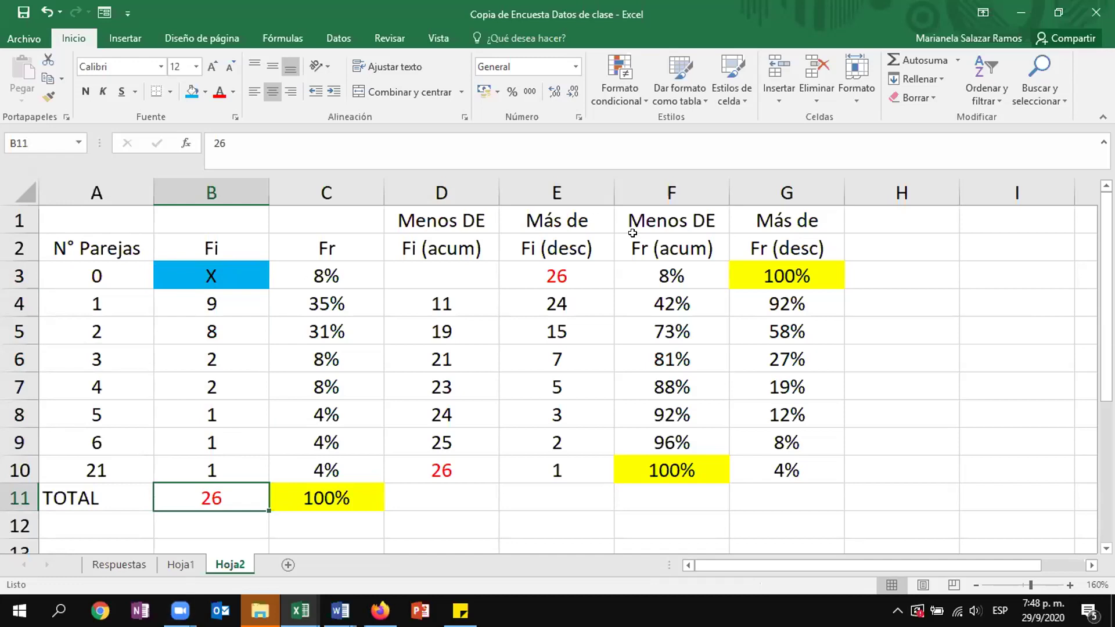
click(557, 270)
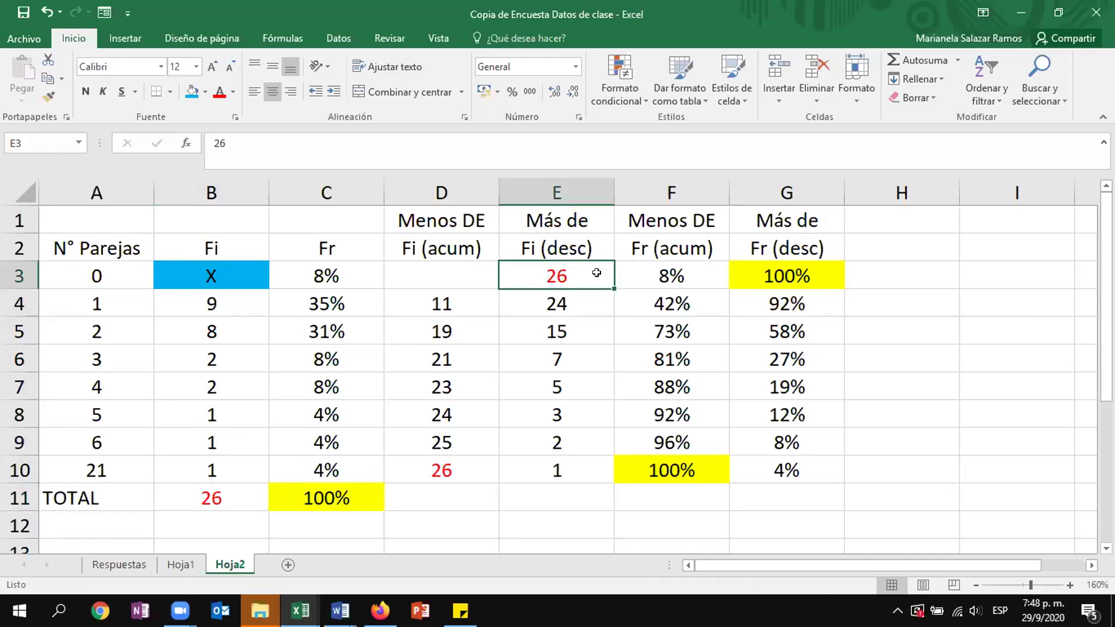
click(571, 308)
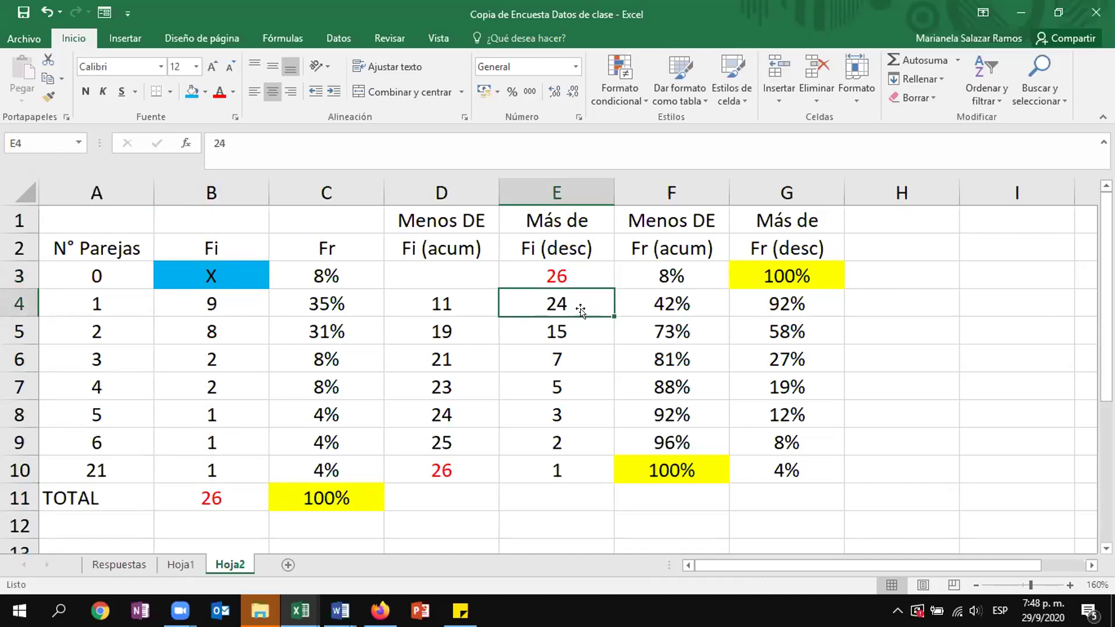
click(567, 439)
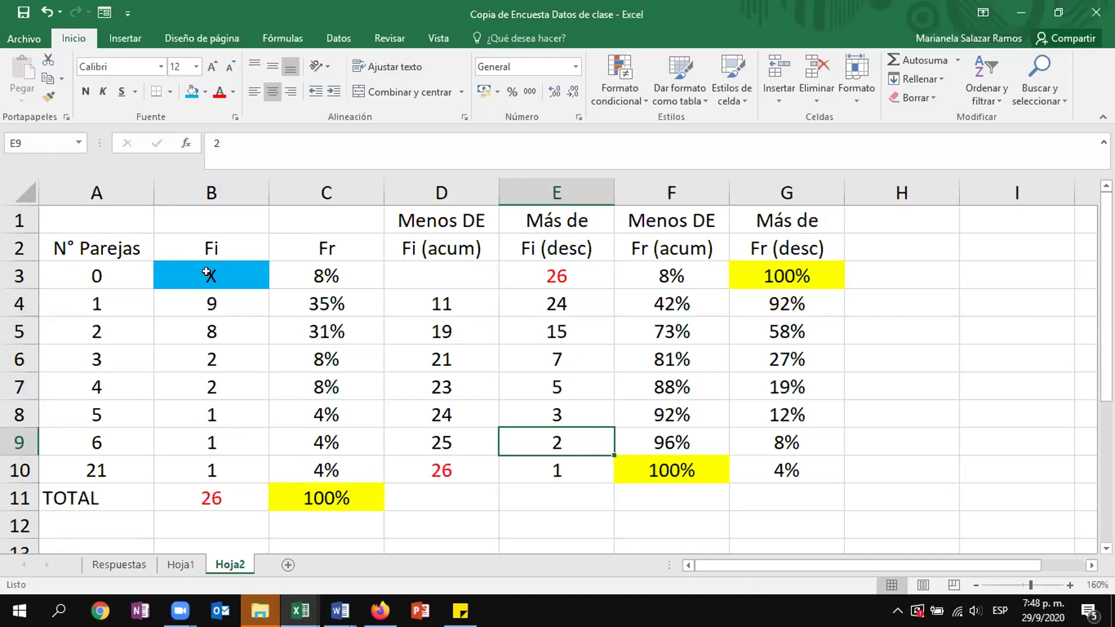
- On Hoja1, compare C3 with E3 and F9, and trace F9 back to the frequencies C9:C10
click(180, 565)
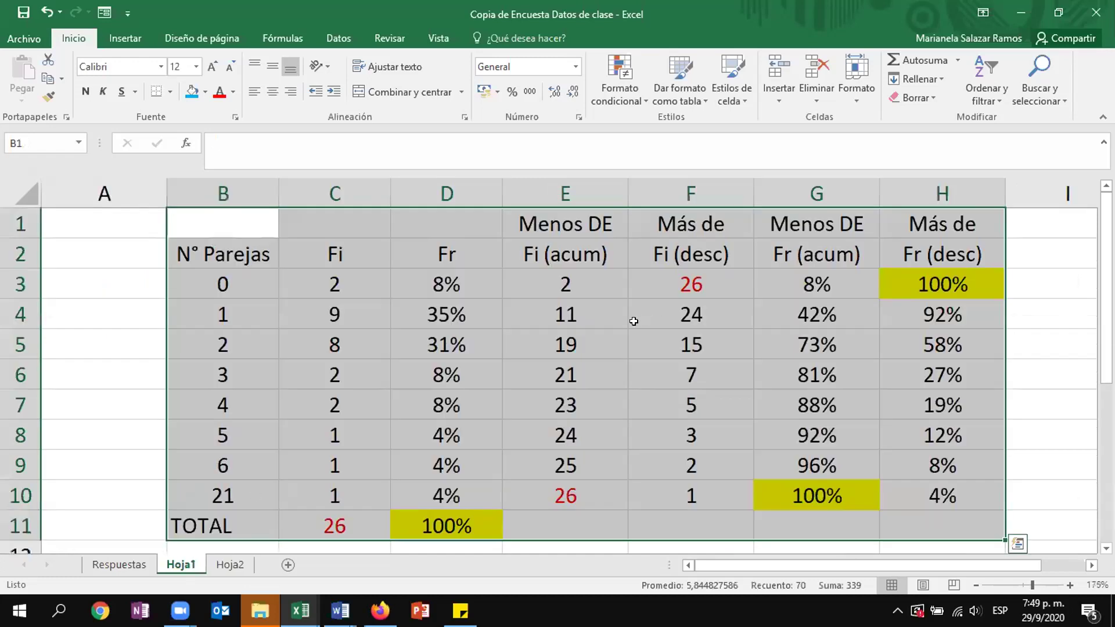
click(345, 283)
ctrl+click(591, 291)
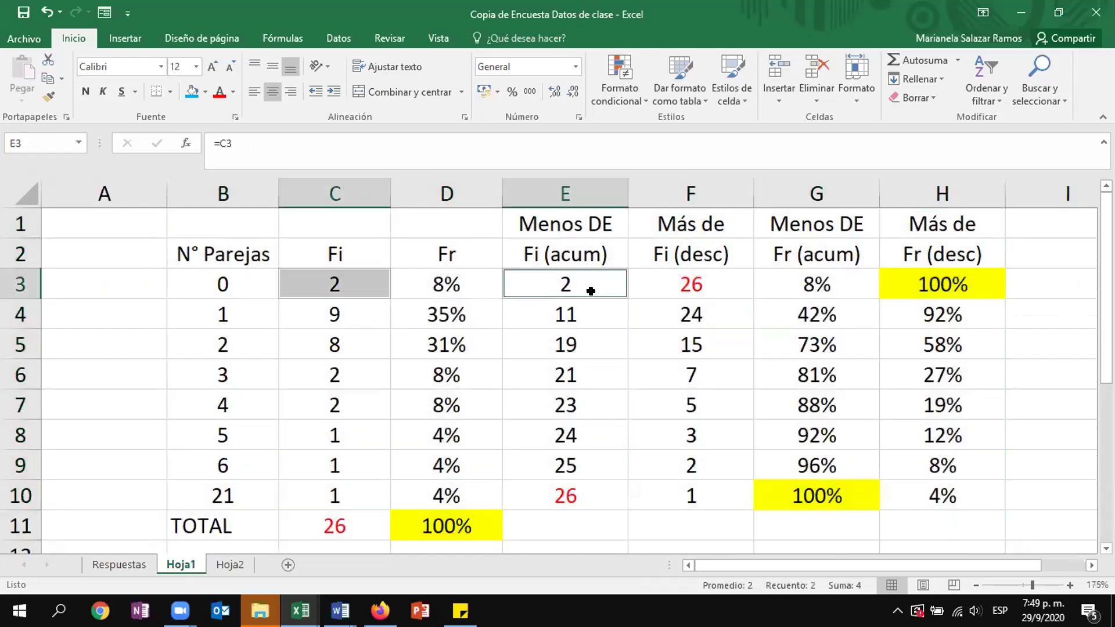
click(701, 461)
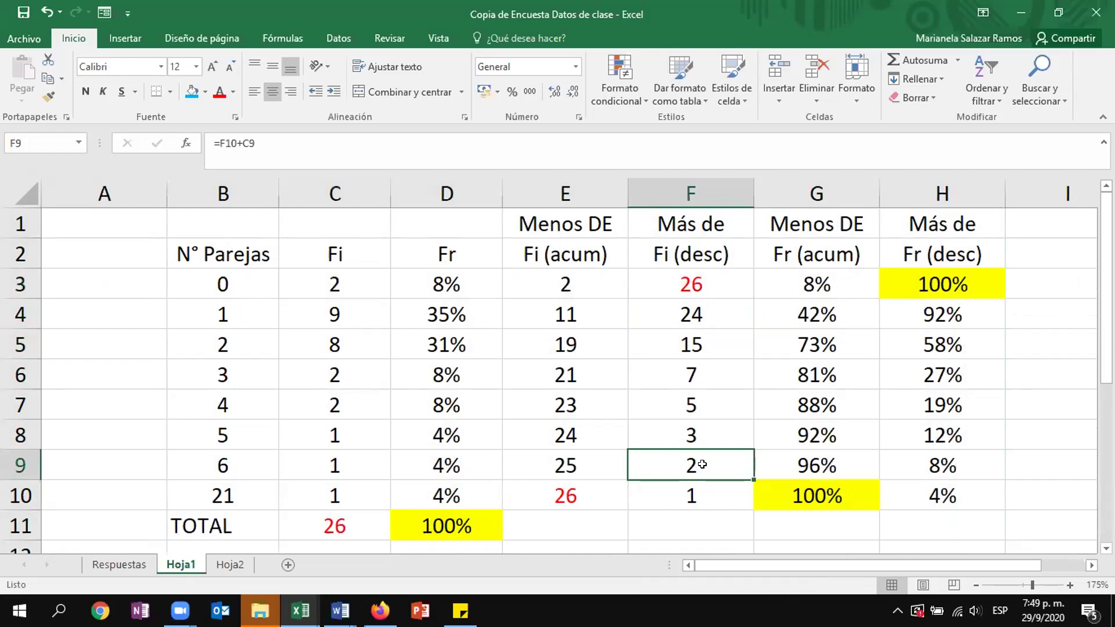
ctrl+click(344, 291)
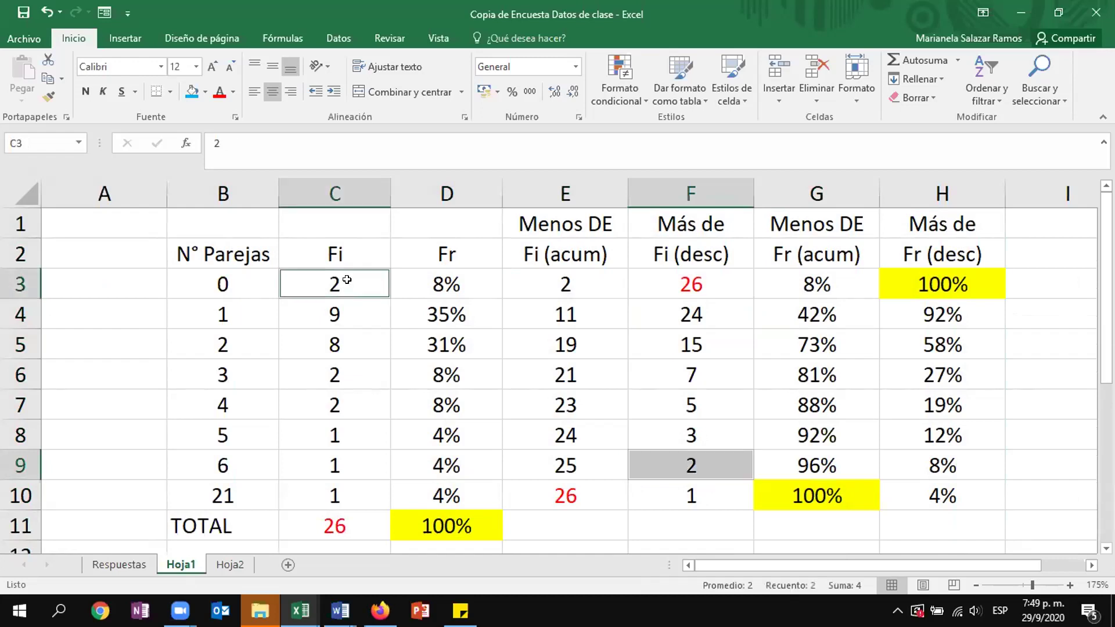
click(677, 461)
drag(361, 486, 356, 461)
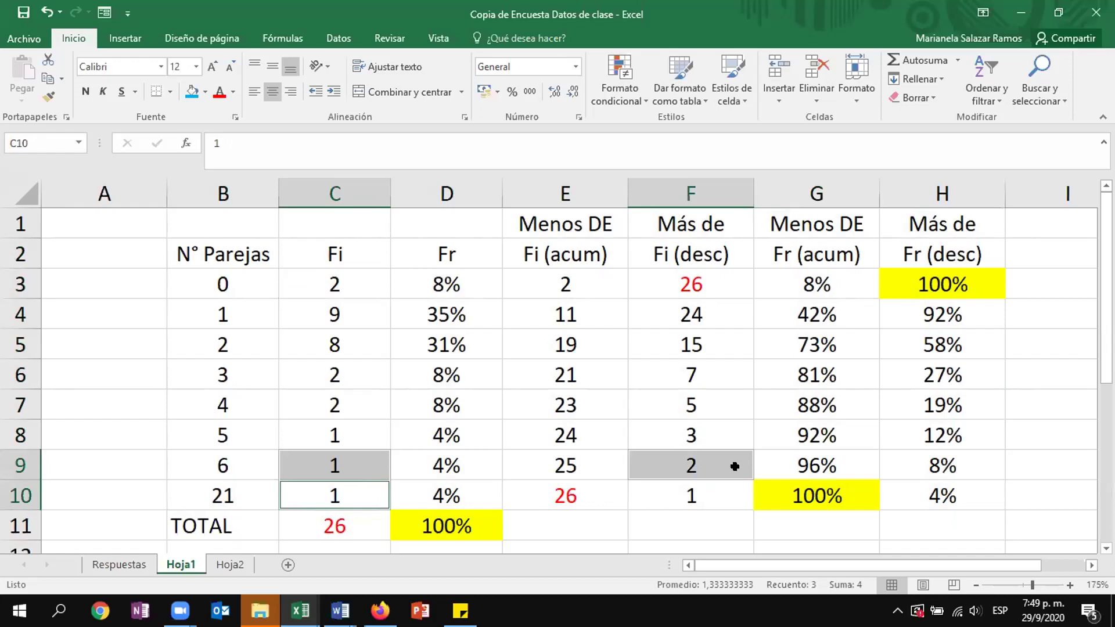
- Try a frequency of 3 in C10 and examine its effect on F10 and F9 against C9:C10
click(368, 491)
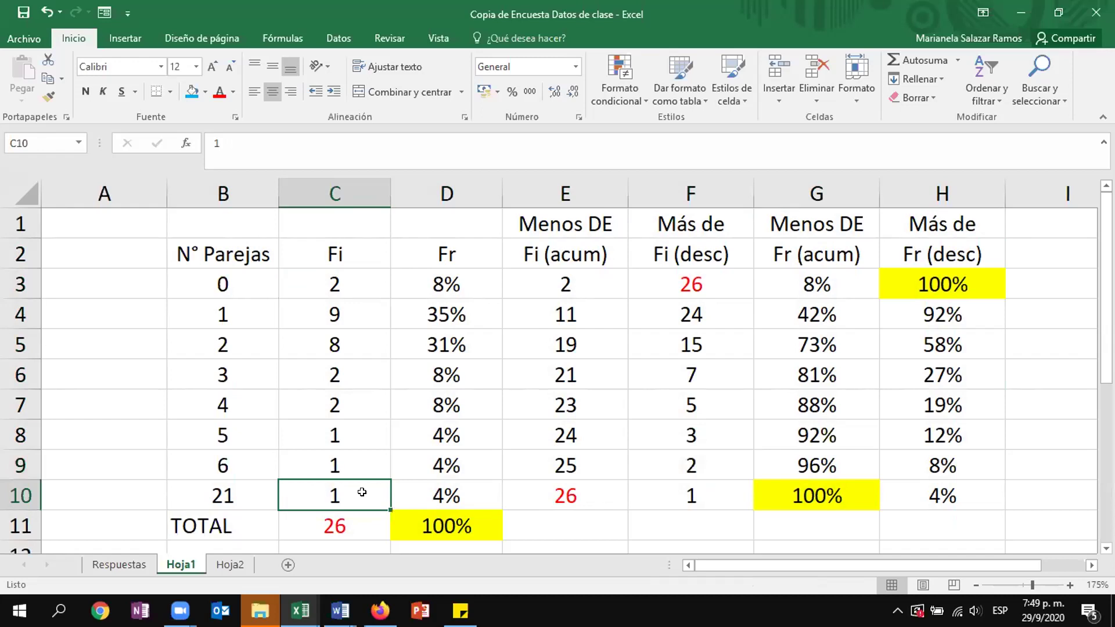
text(3)
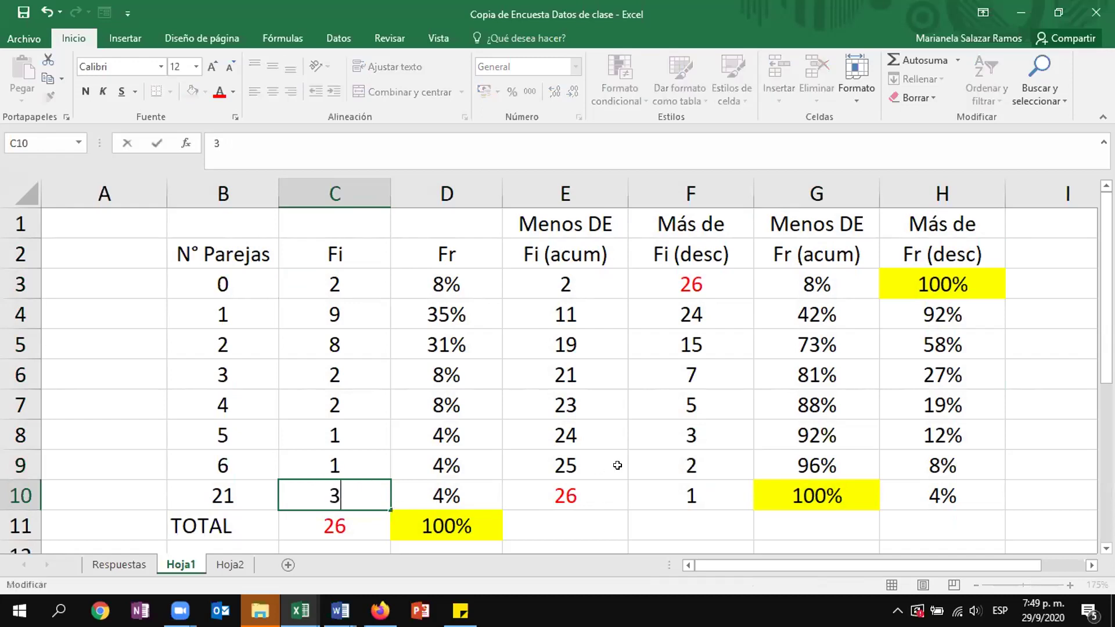
click(695, 492)
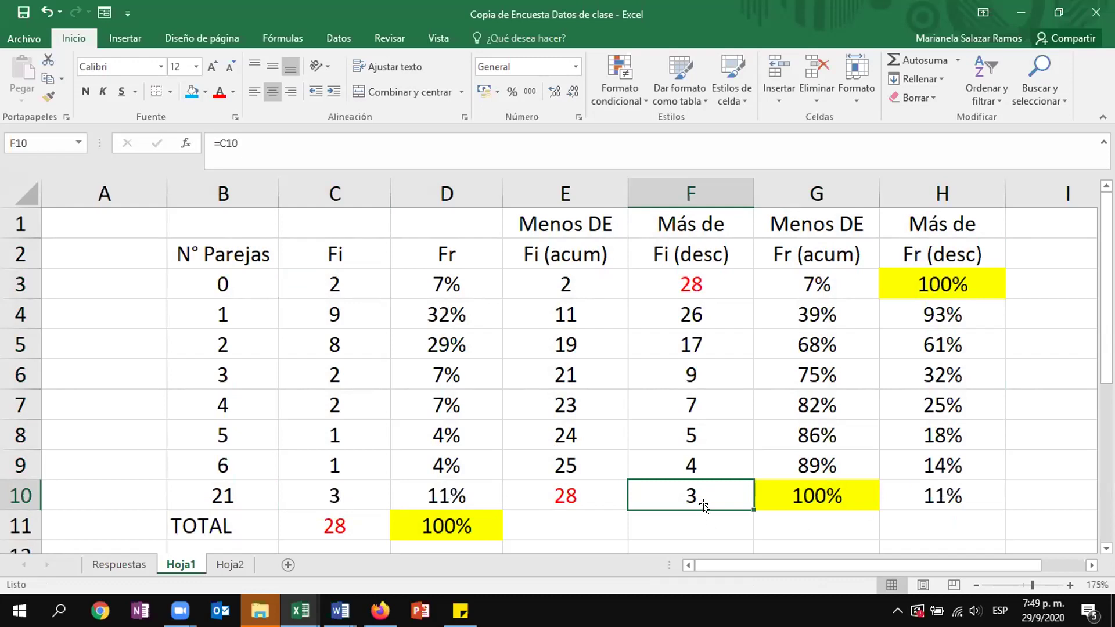
click(328, 482)
click(676, 465)
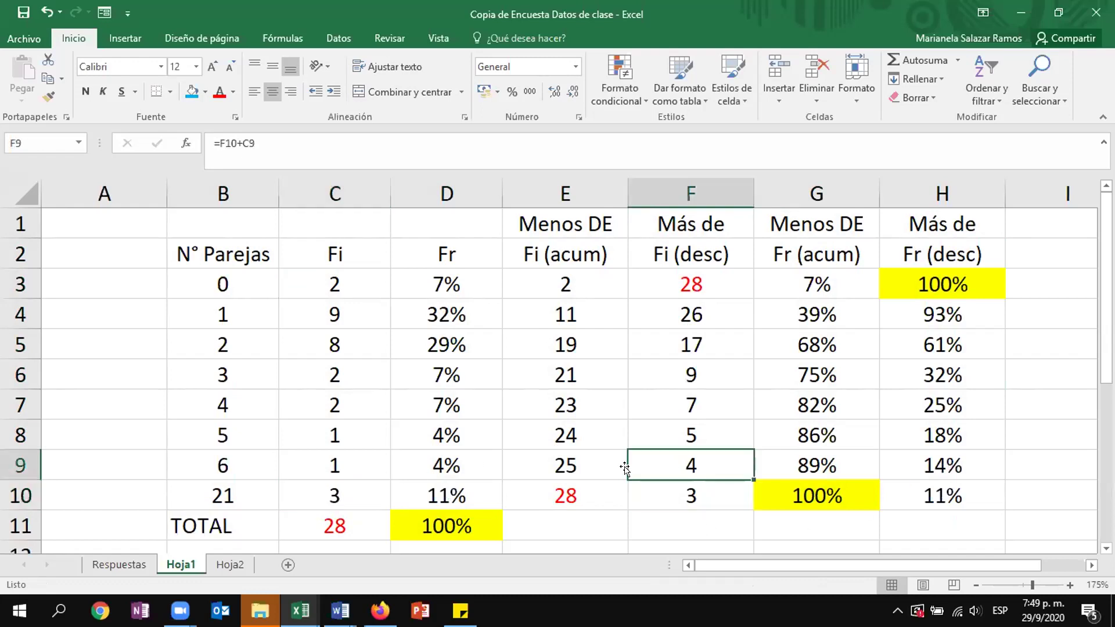
drag(337, 492, 339, 464)
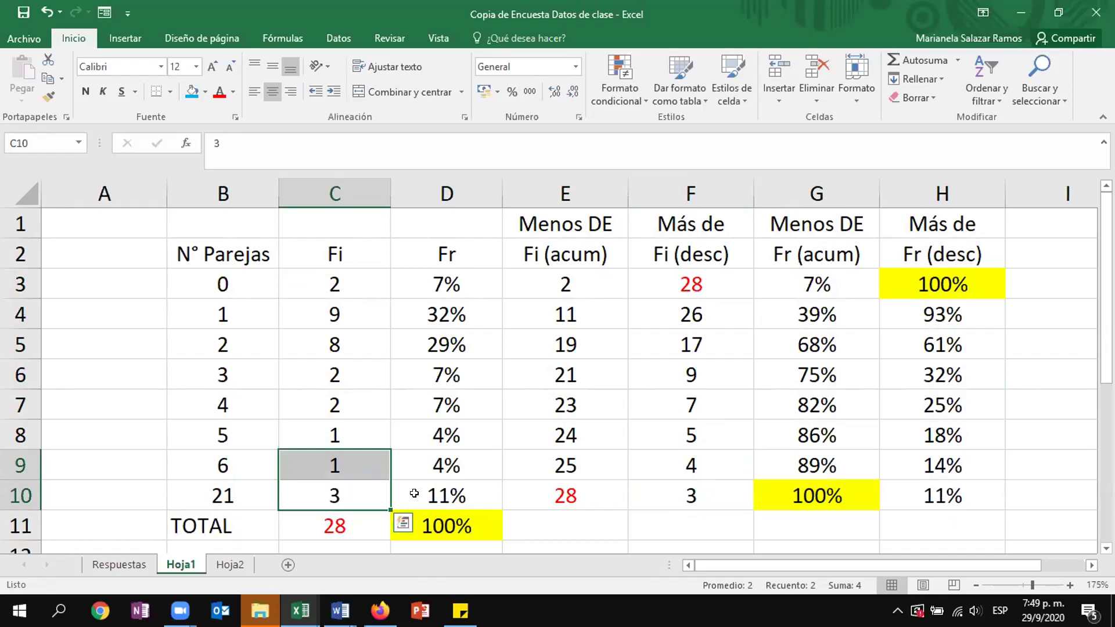
- Set the frequency in C10 back to 1 and recheck the Fi (desc) value in F9
click(357, 496)
text(1)
key(Return)
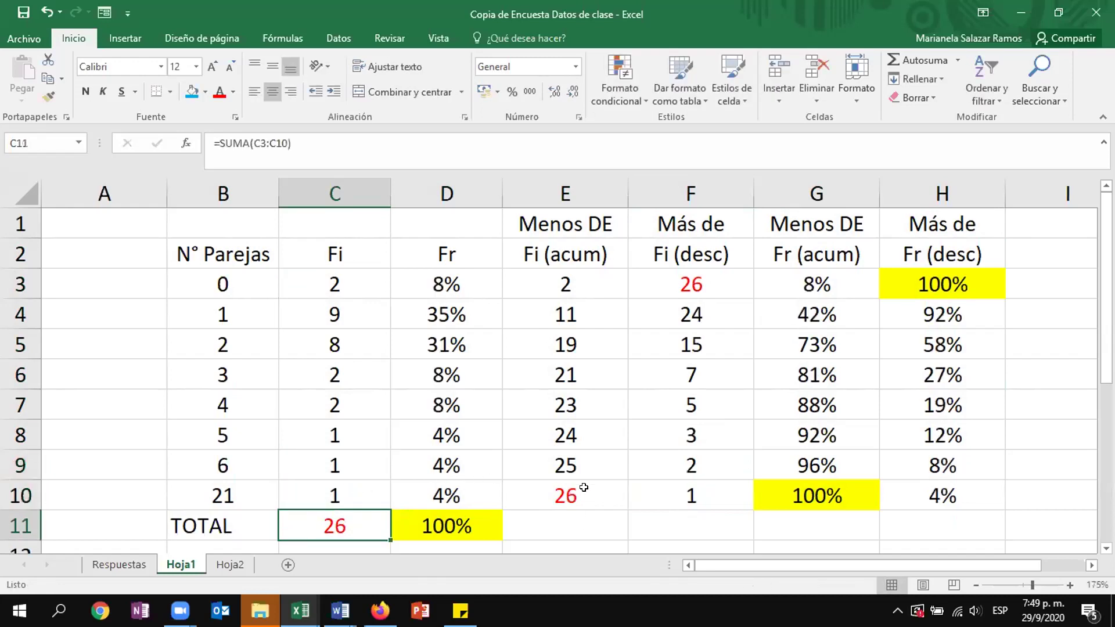
click(686, 467)
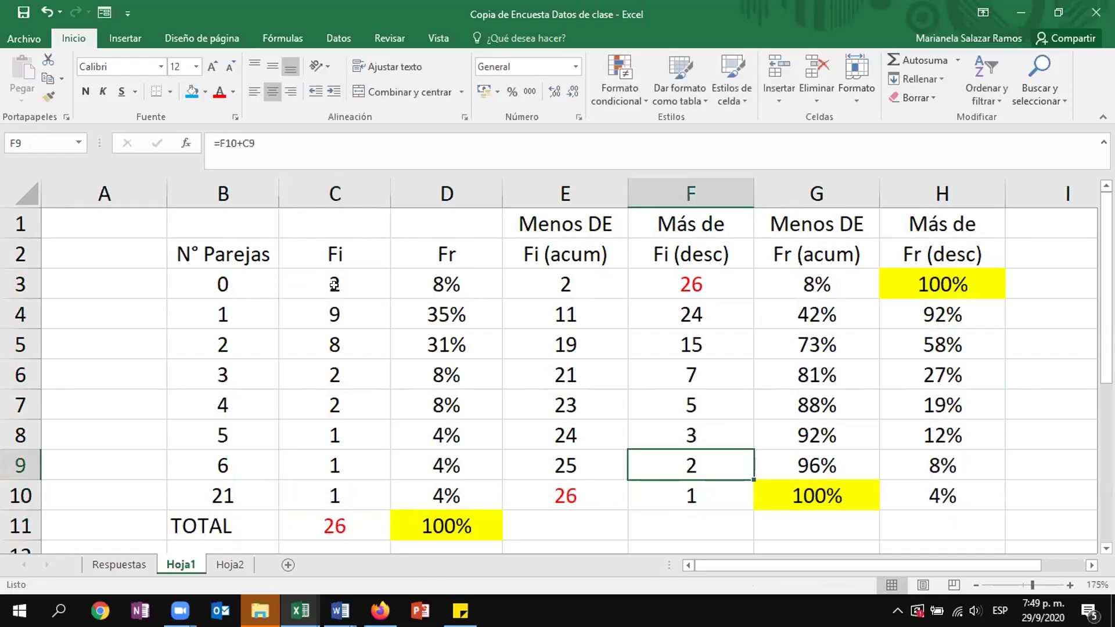
- On Hoja2, inspect C3 and E3:E4, and trace the Fi (desc) values E10 and E9 back to B9:B10
click(226, 561)
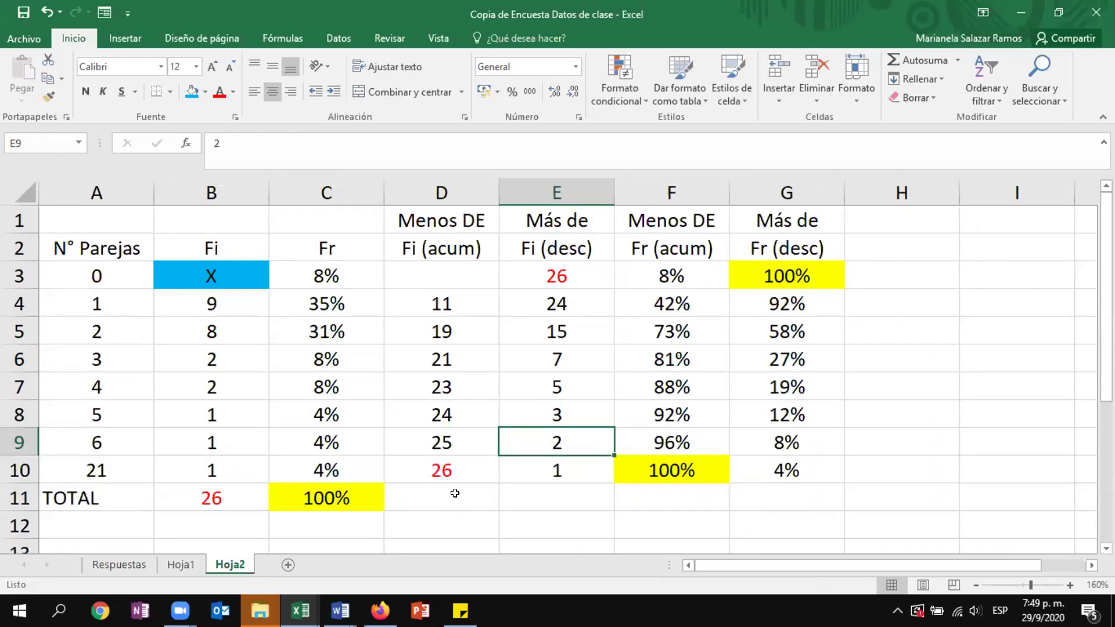
click(336, 283)
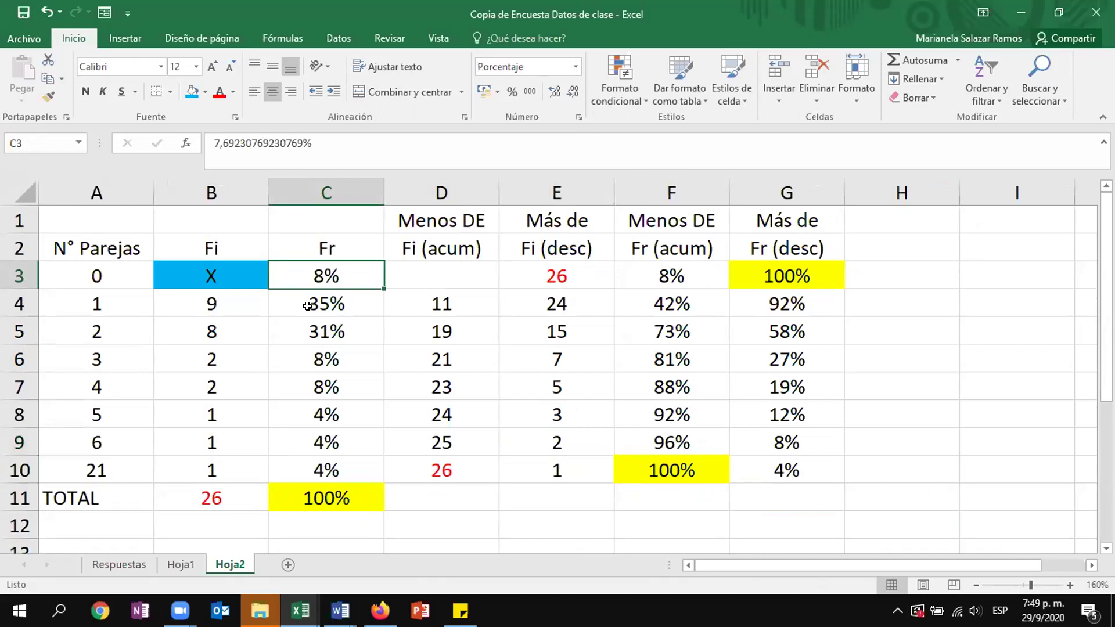
drag(542, 273, 543, 304)
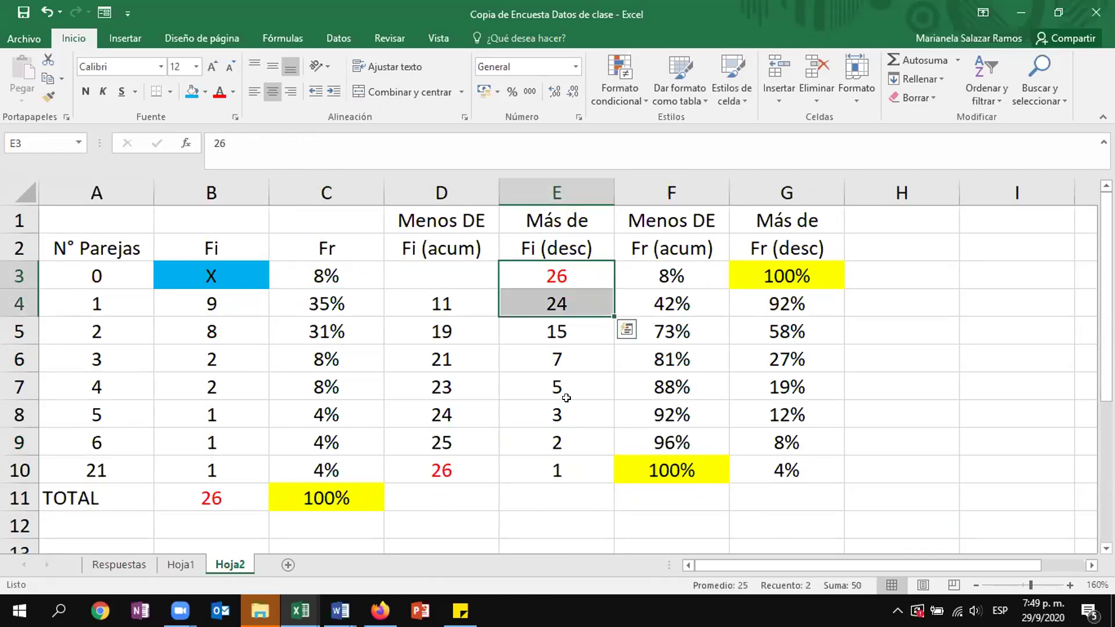
click(552, 471)
ctrl+click(245, 465)
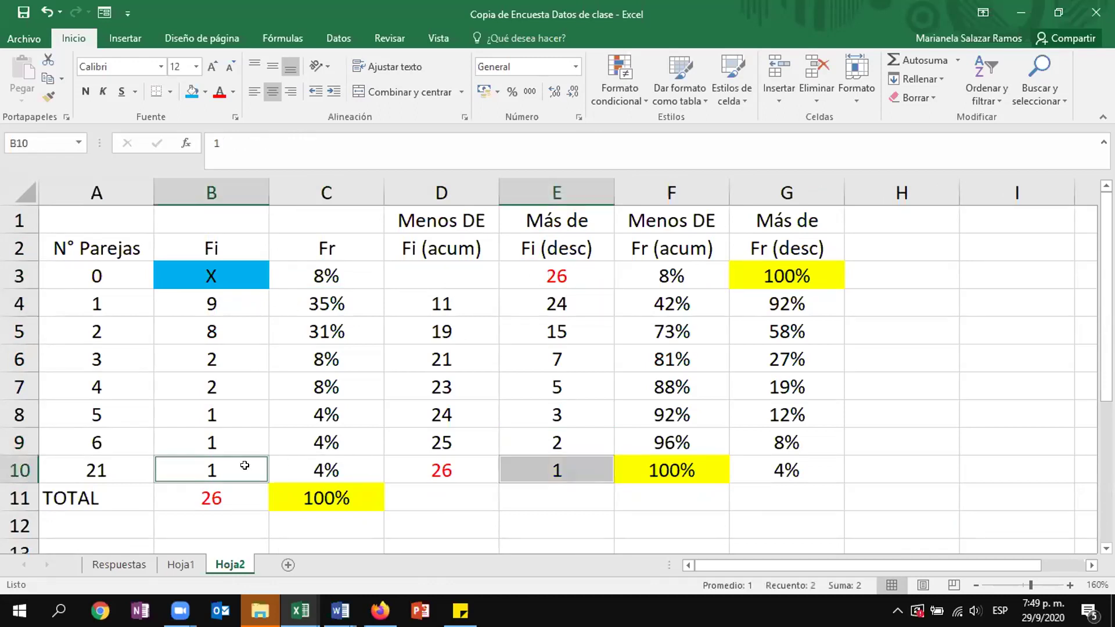
ctrl+click(574, 440)
click(240, 456)
drag(240, 456, 240, 468)
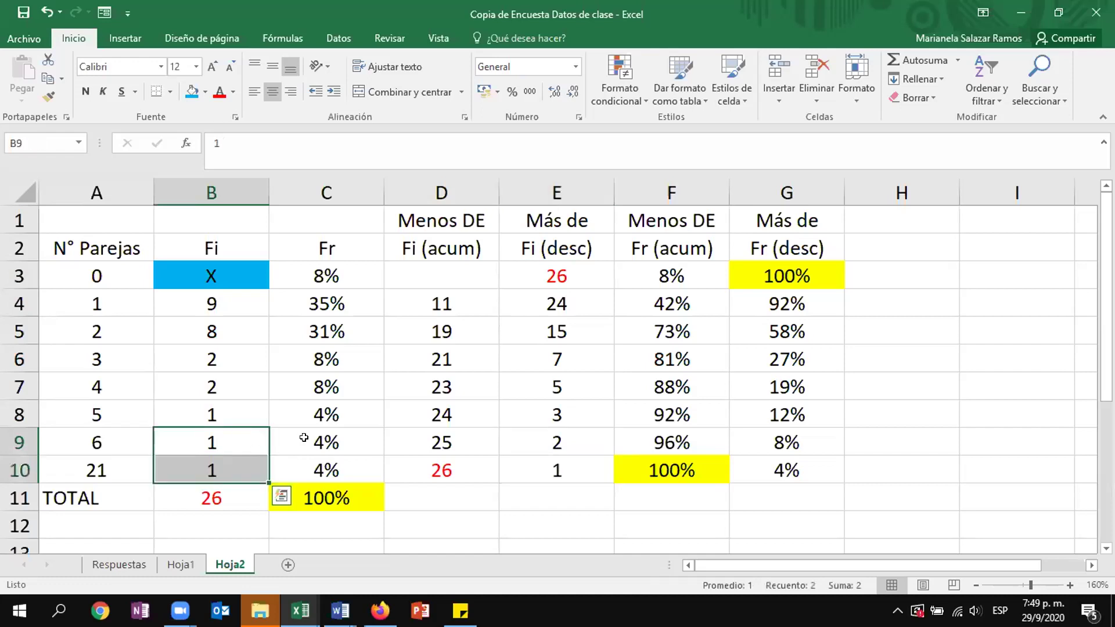
- Compare the sum of B4:B10 with E4 and the total in E3, and inspect the Fi (acum) cells D3 and D4
drag(233, 299, 228, 468)
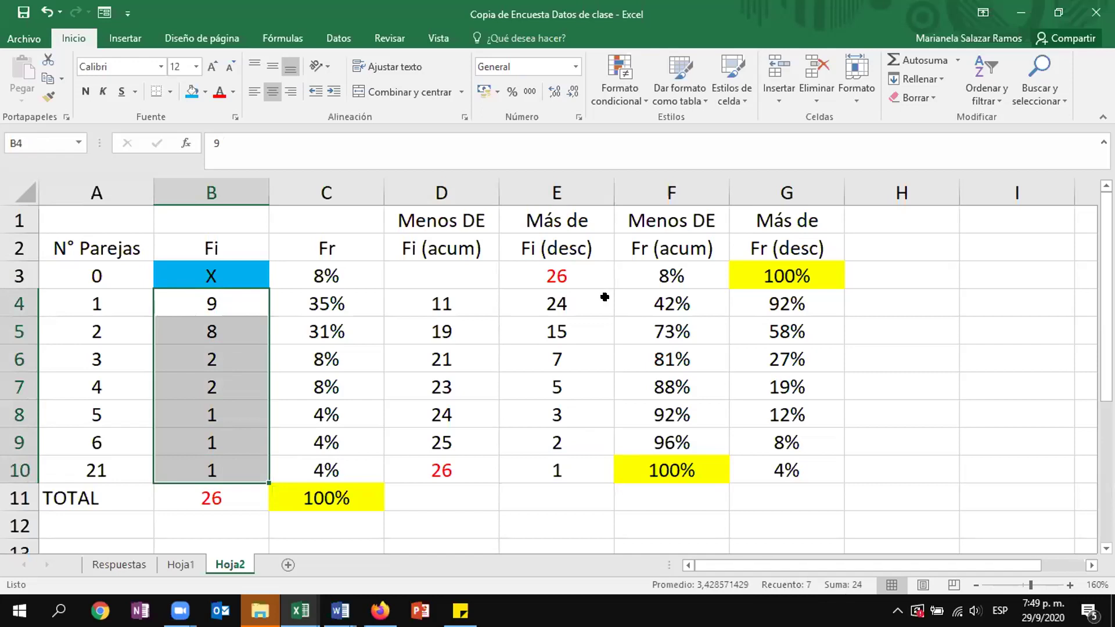
ctrl+click(567, 298)
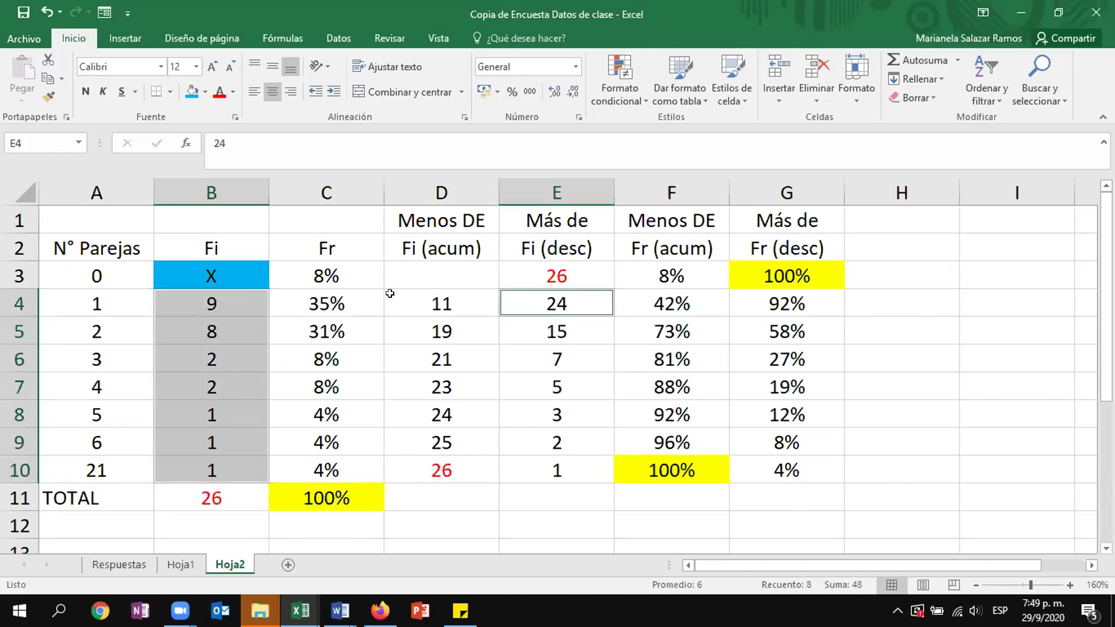
click(552, 271)
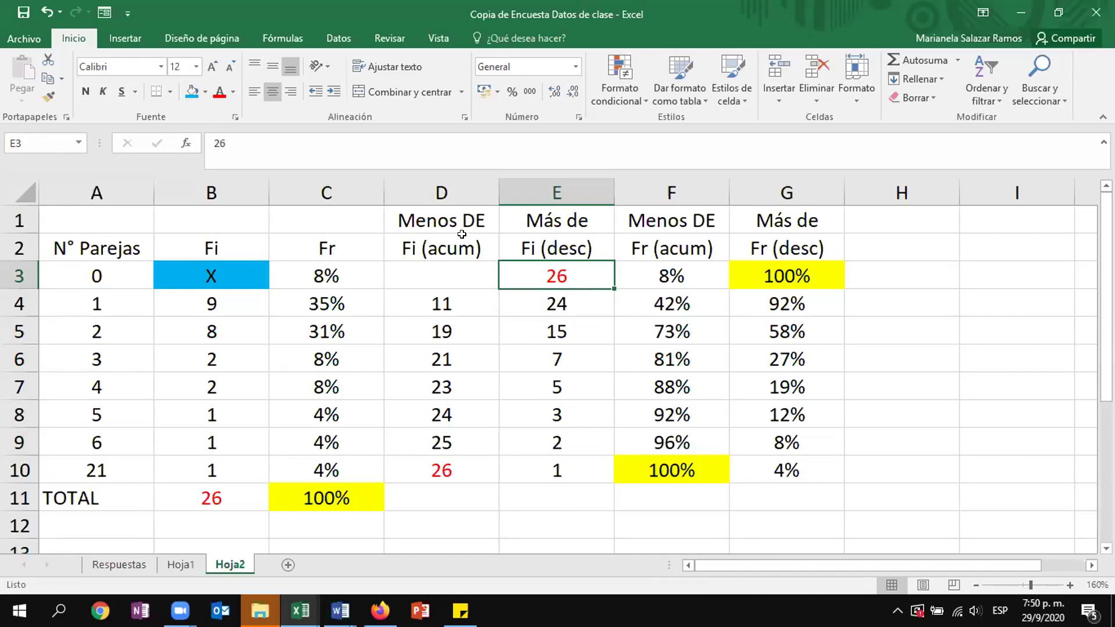
click(426, 271)
click(453, 297)
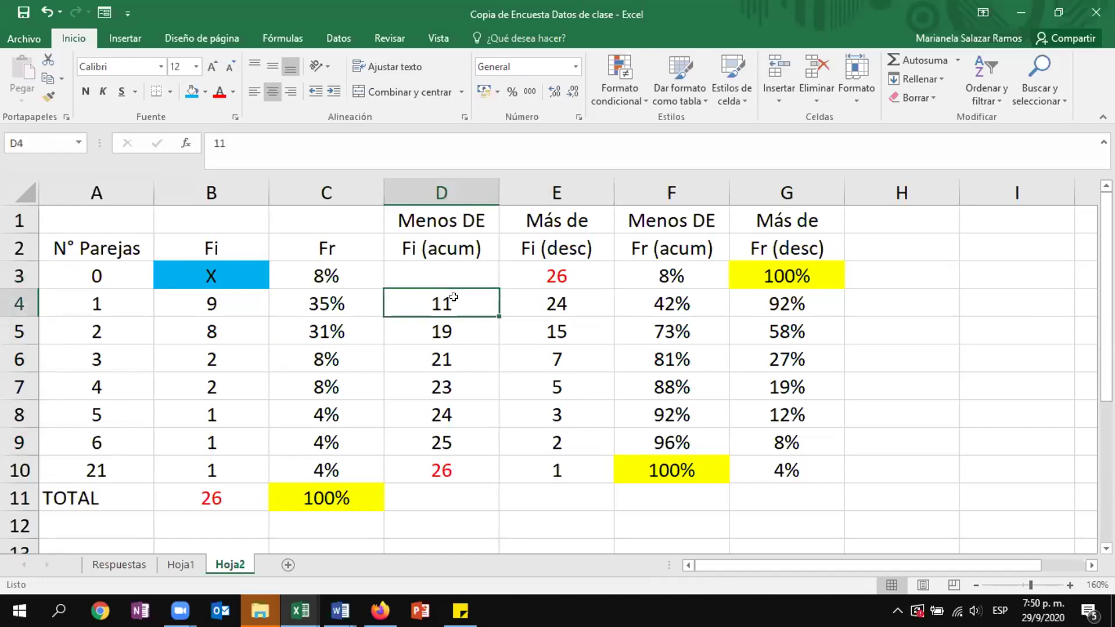
- Compare the frequency in B4 with the cumulative value in D4 and the empty Fi (acum) cell D3
click(194, 300)
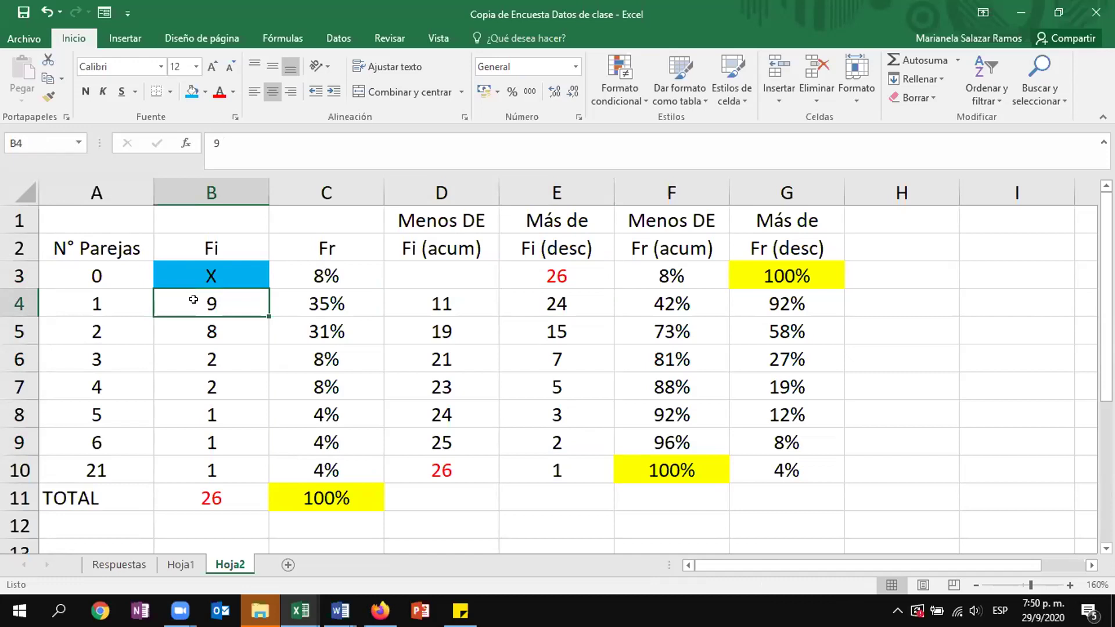
click(459, 299)
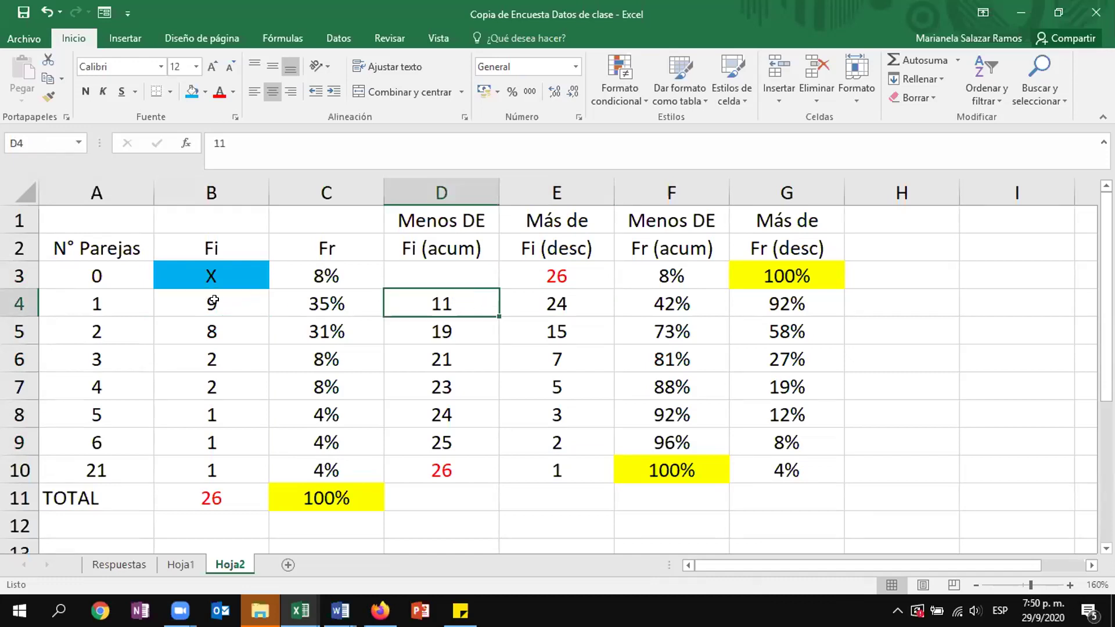
ctrl+click(244, 300)
ctrl+click(425, 270)
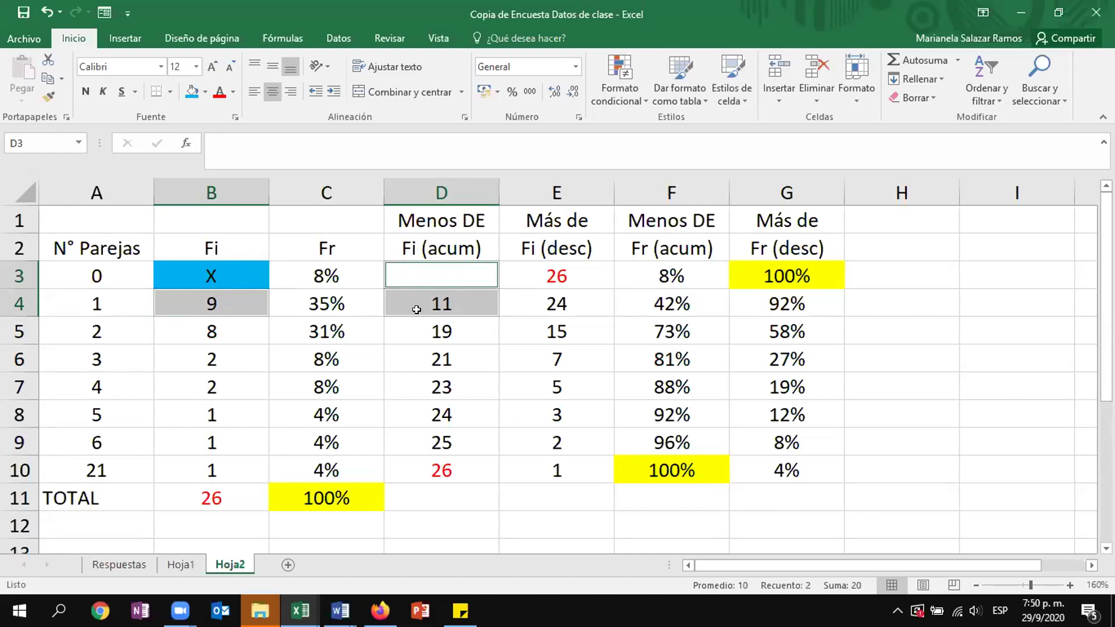
click(417, 279)
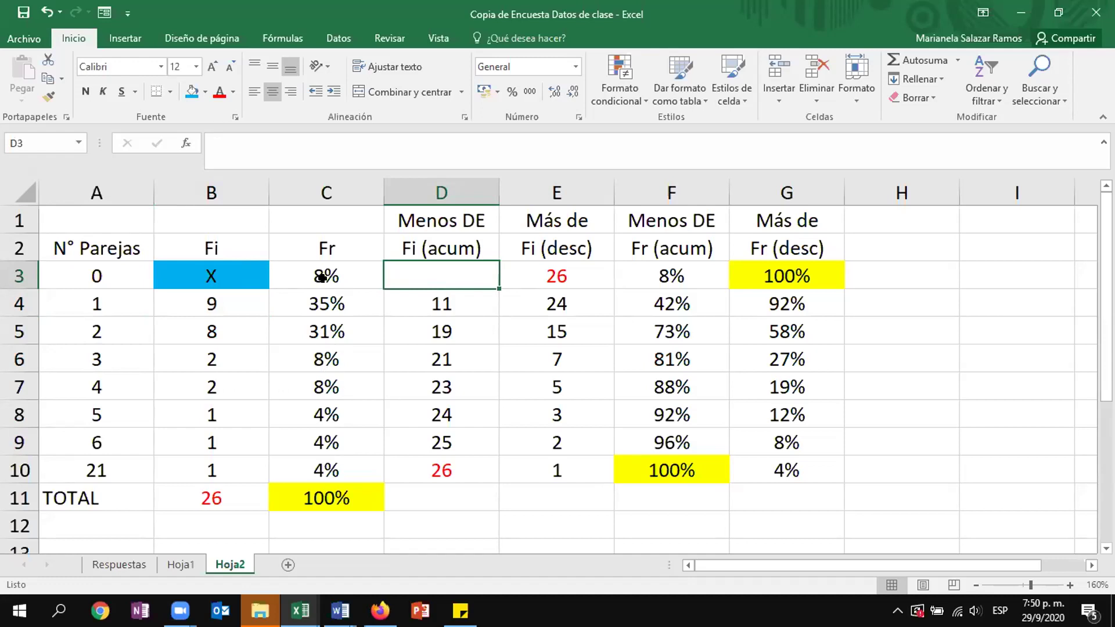
- Check the unknown in B3 against the total in B11, show C3 as a decimal, and restore its percentage format
click(230, 277)
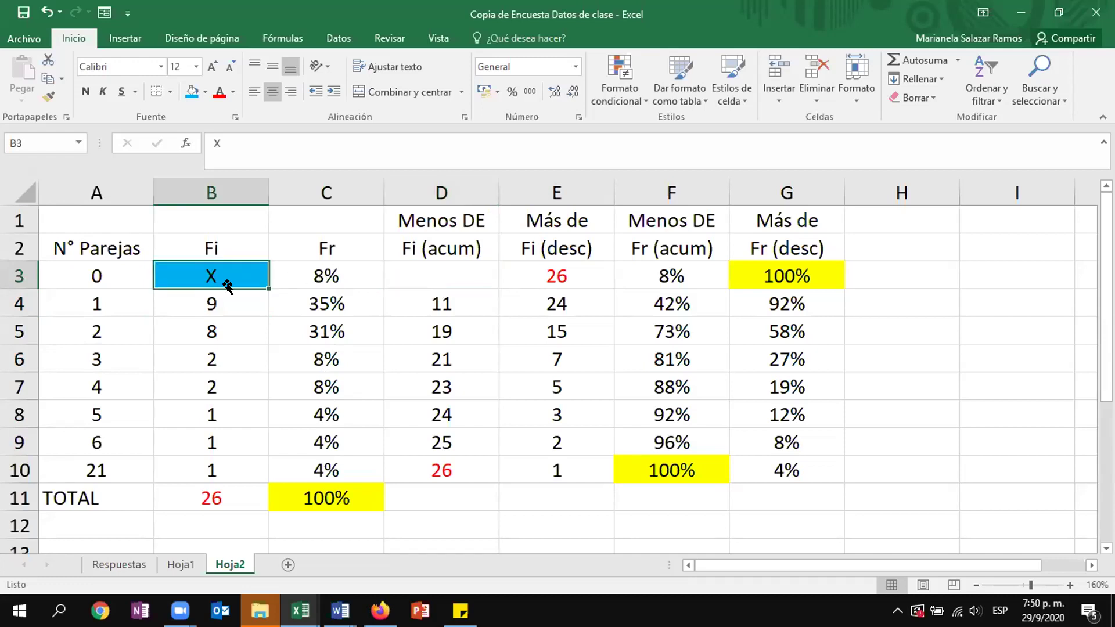
click(215, 489)
click(344, 268)
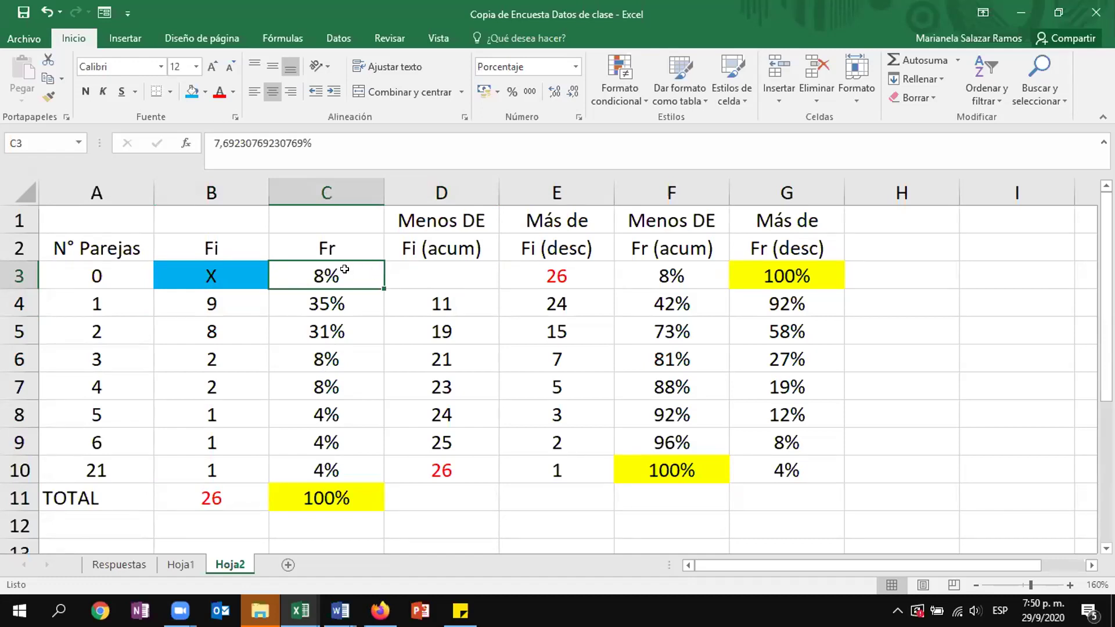
click(530, 91)
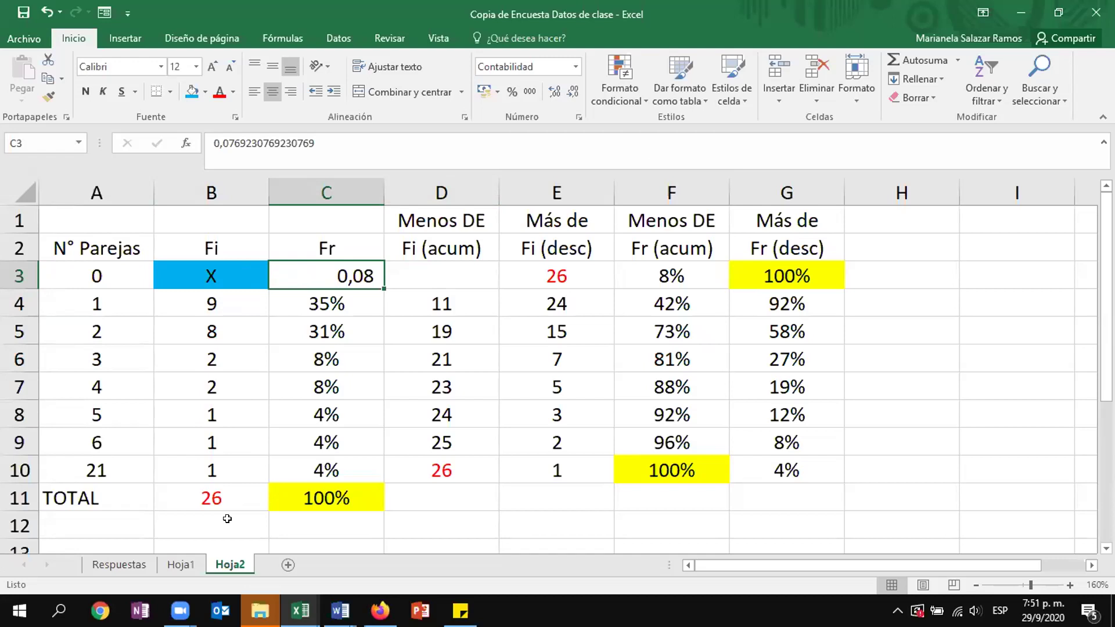
click(512, 91)
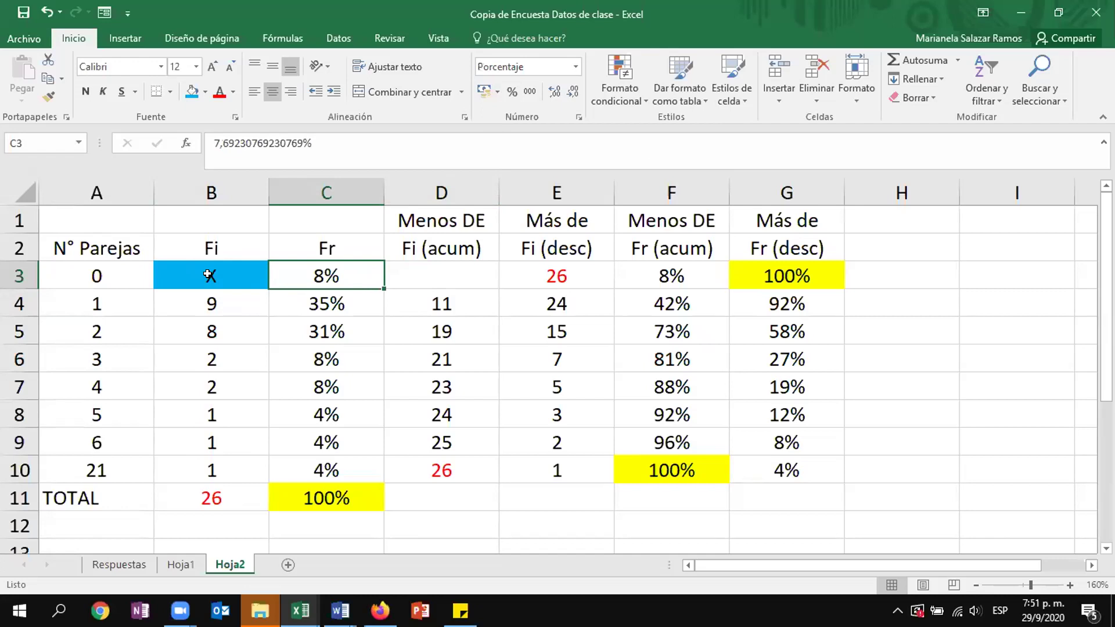
- Replace the Fi (desc) value in E6 with X and fill the cell with blue
click(557, 348)
key(Delete)
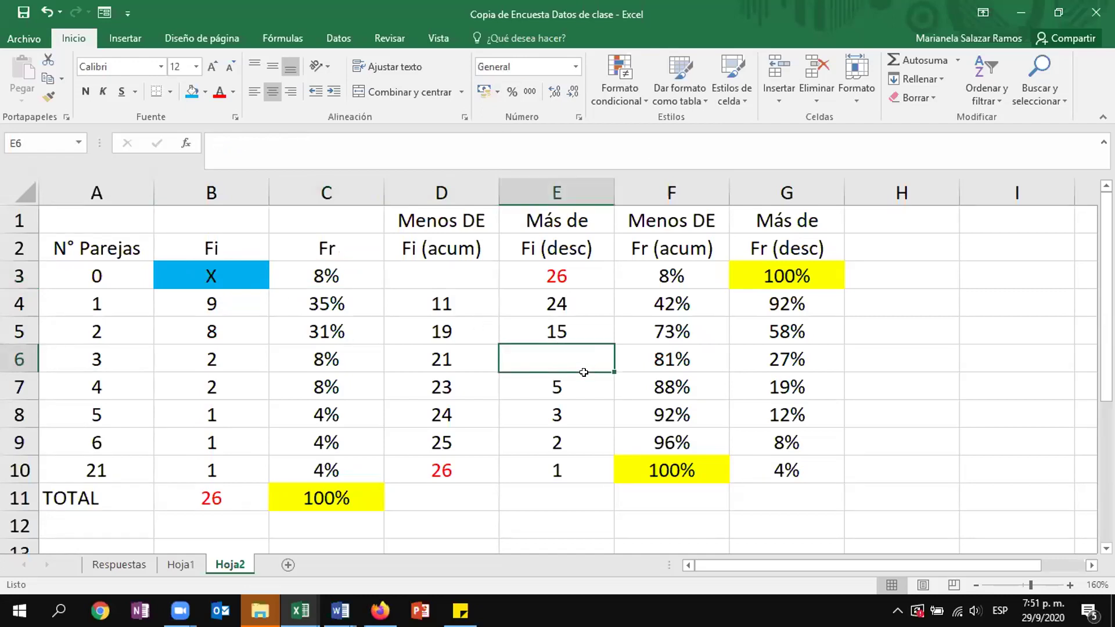
text(X)
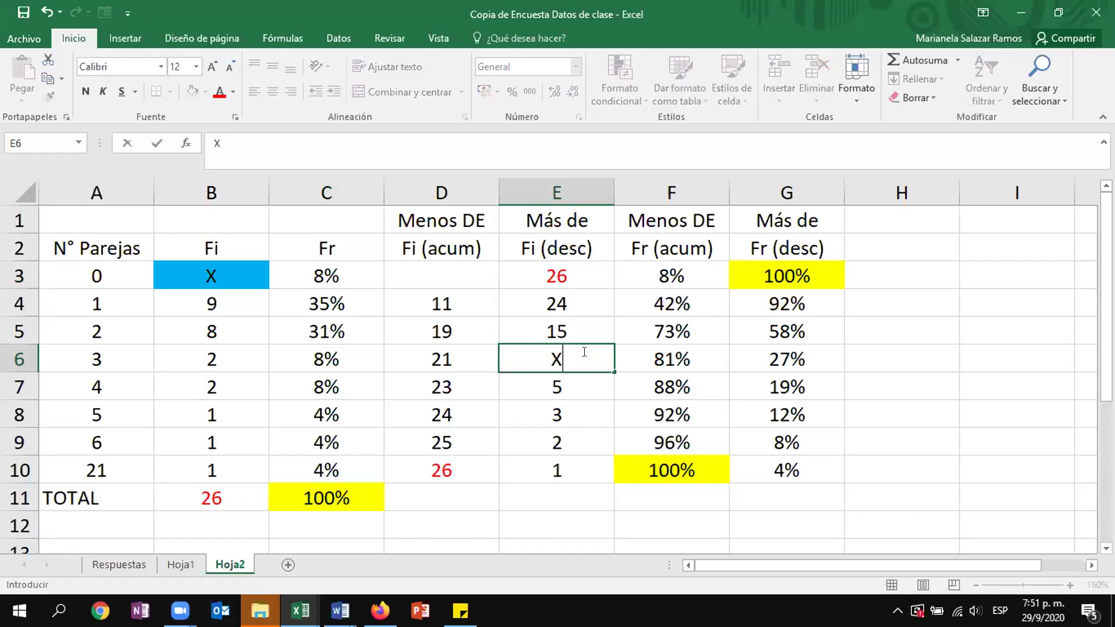
click(671, 442)
click(578, 349)
click(190, 92)
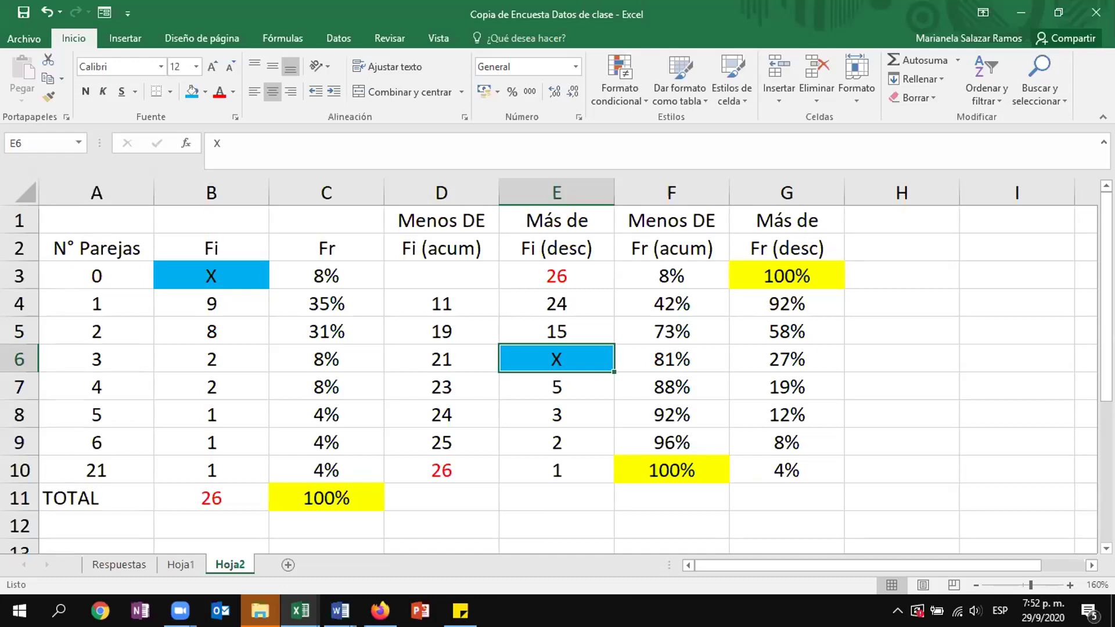
- Switch to Firefox to view the Probabilidad y Estadística course page, and return to the Copia de Encuesta Datos de clase workbook in Excel
click(380, 610)
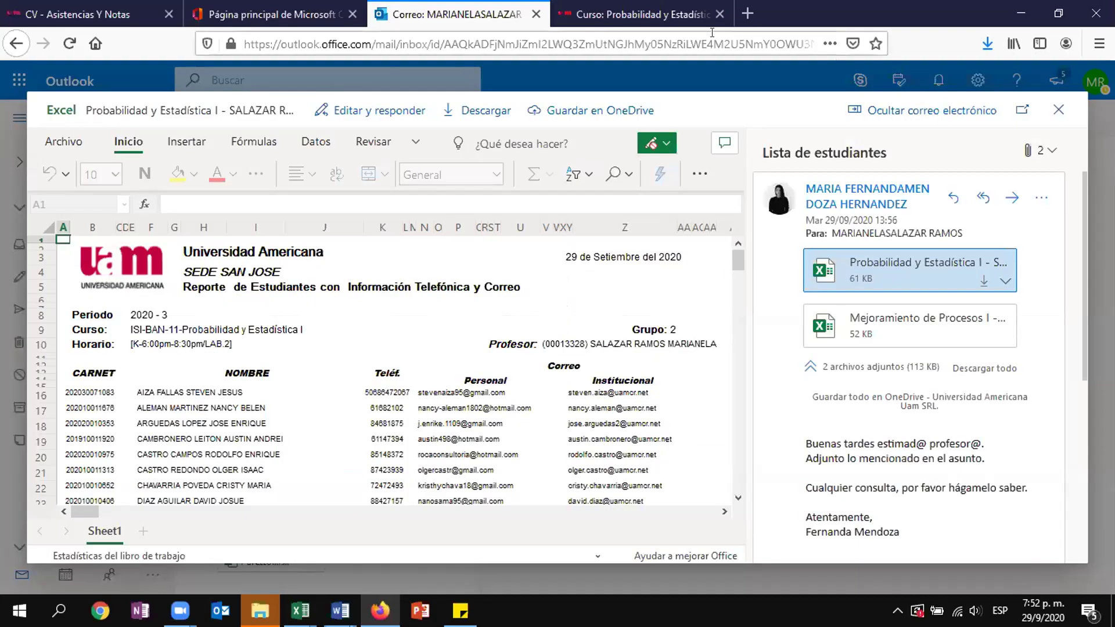
click(273, 14)
click(110, 7)
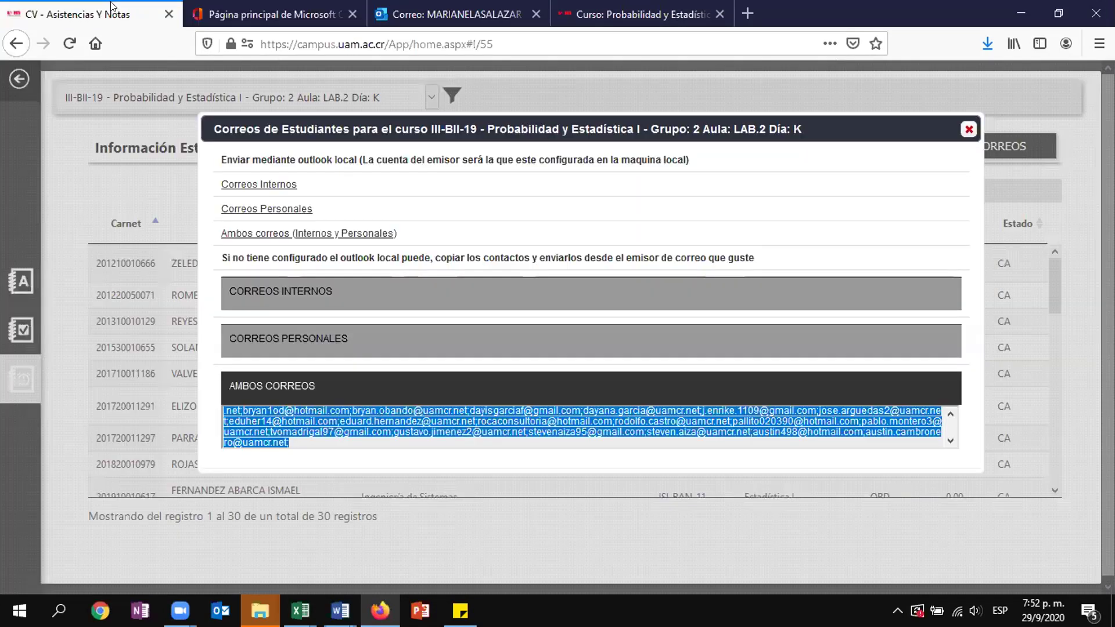
key(ctrl+shift+Tab)
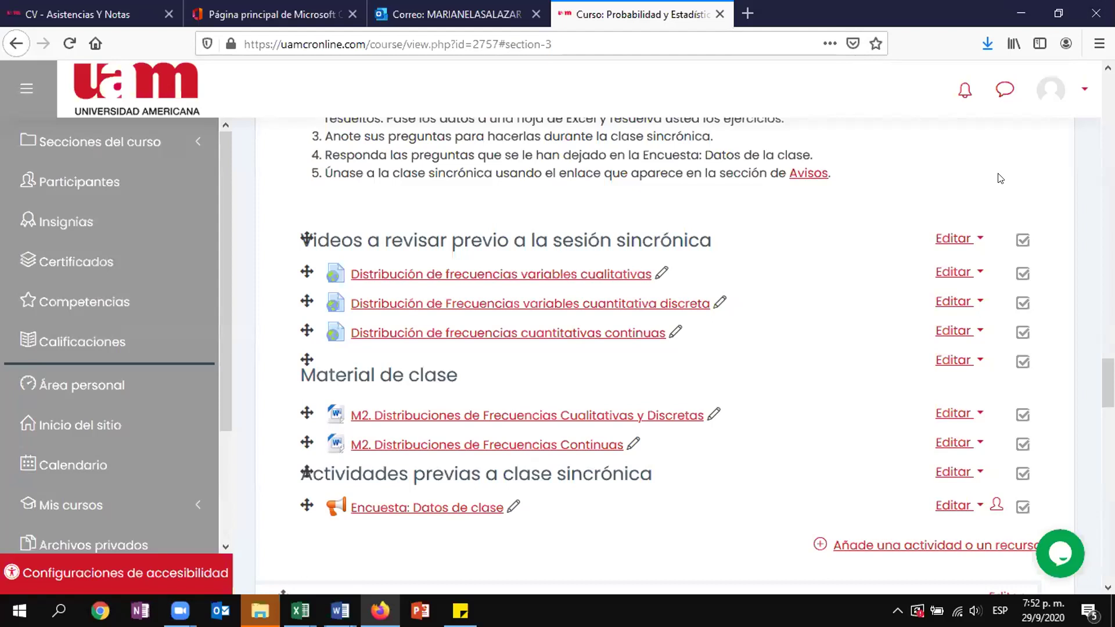
mouse_move(381, 610)
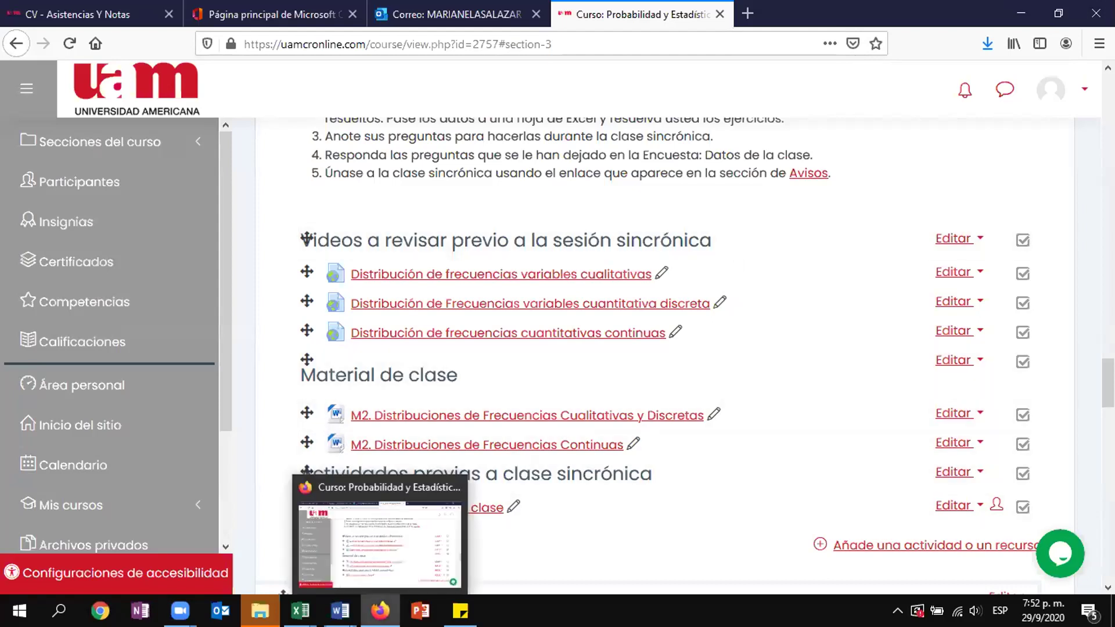
mouse_move(300, 610)
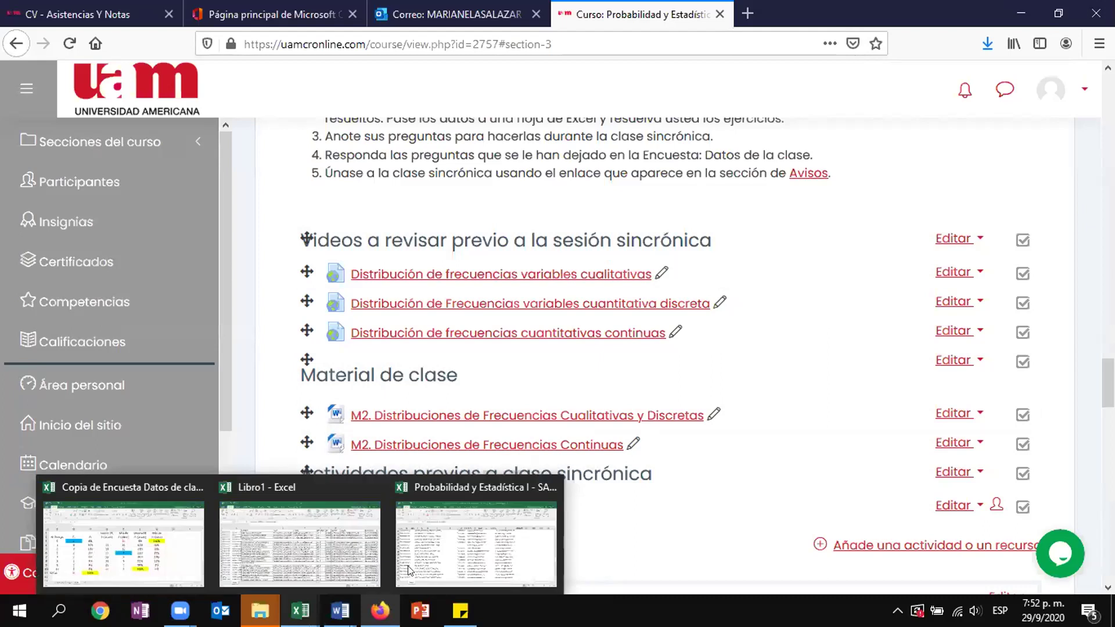
click(203, 556)
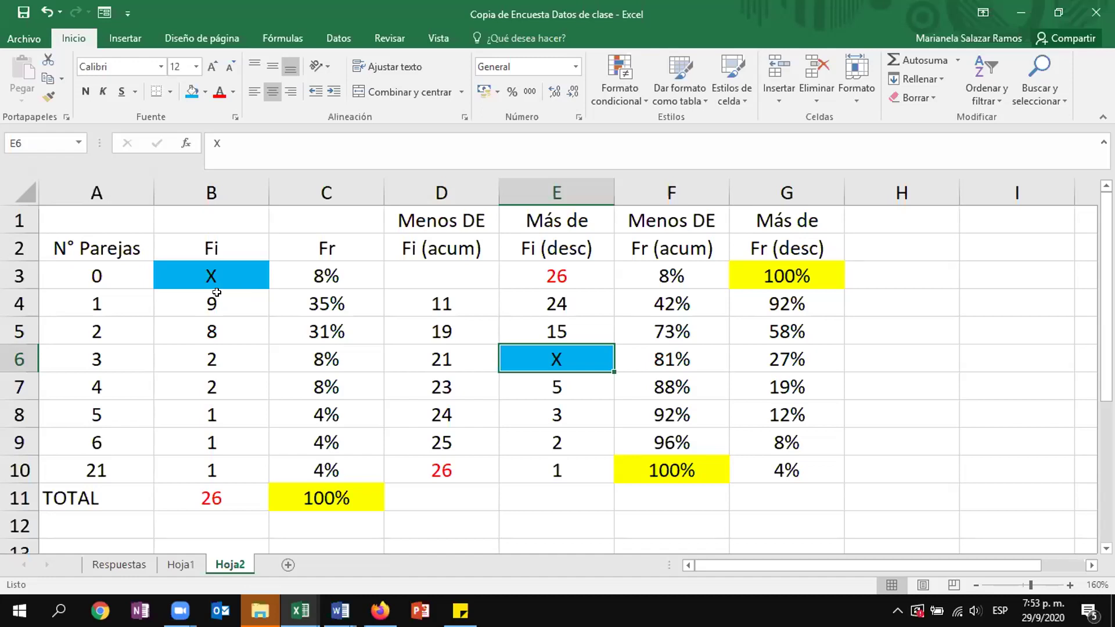
- Review the frequency table on Hoja1 and the age column header in C1 of the Respuestas sheet
click(193, 560)
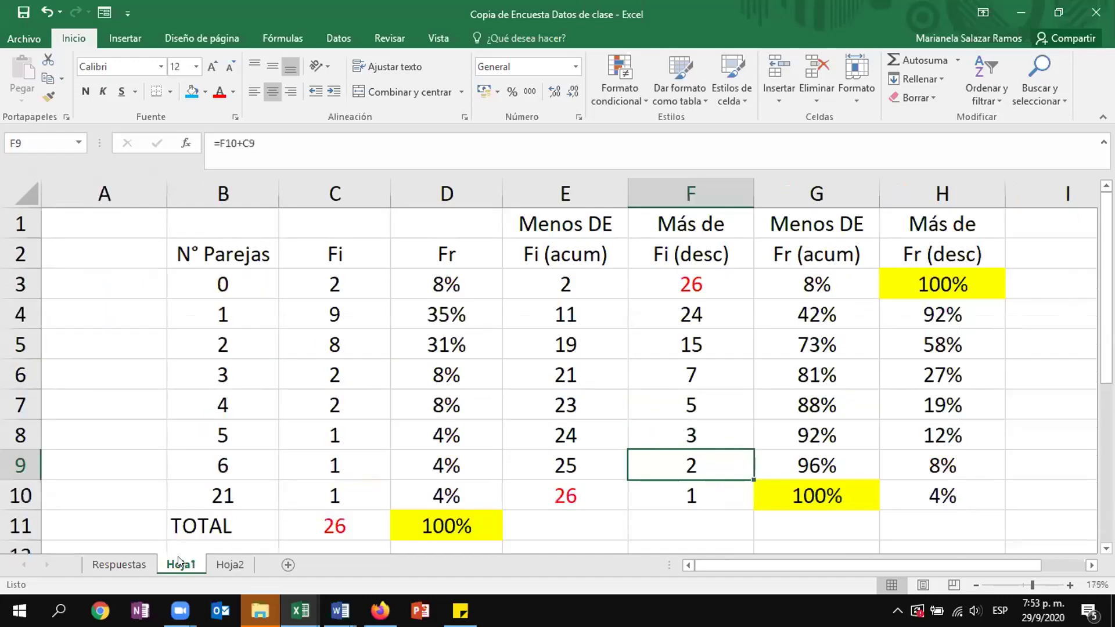
click(145, 559)
scroll(520, 302, up, 1)
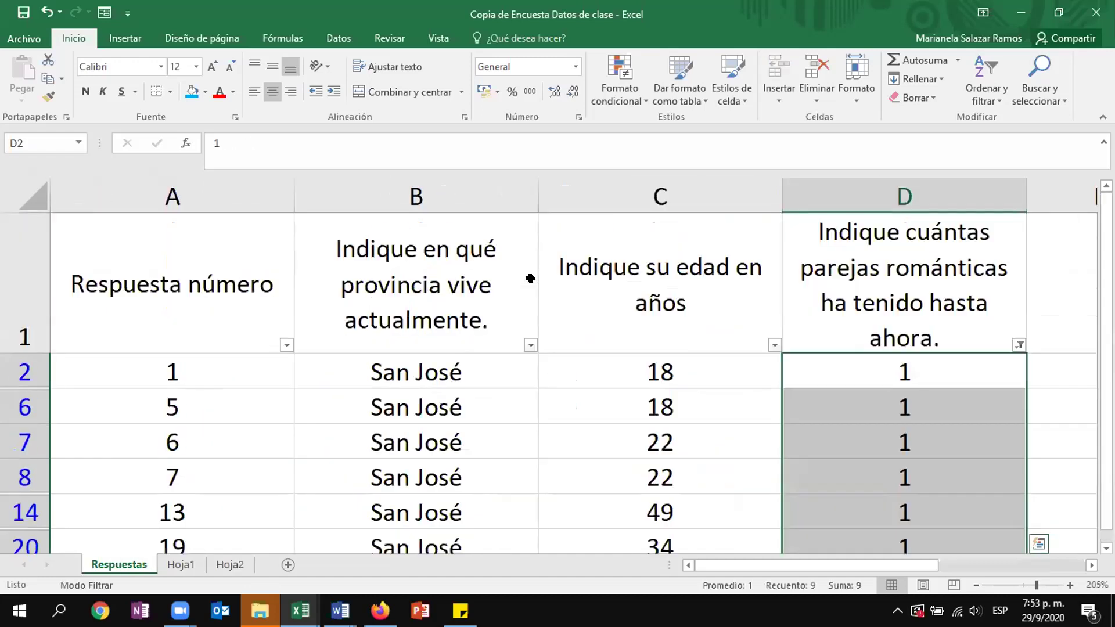
click(690, 295)
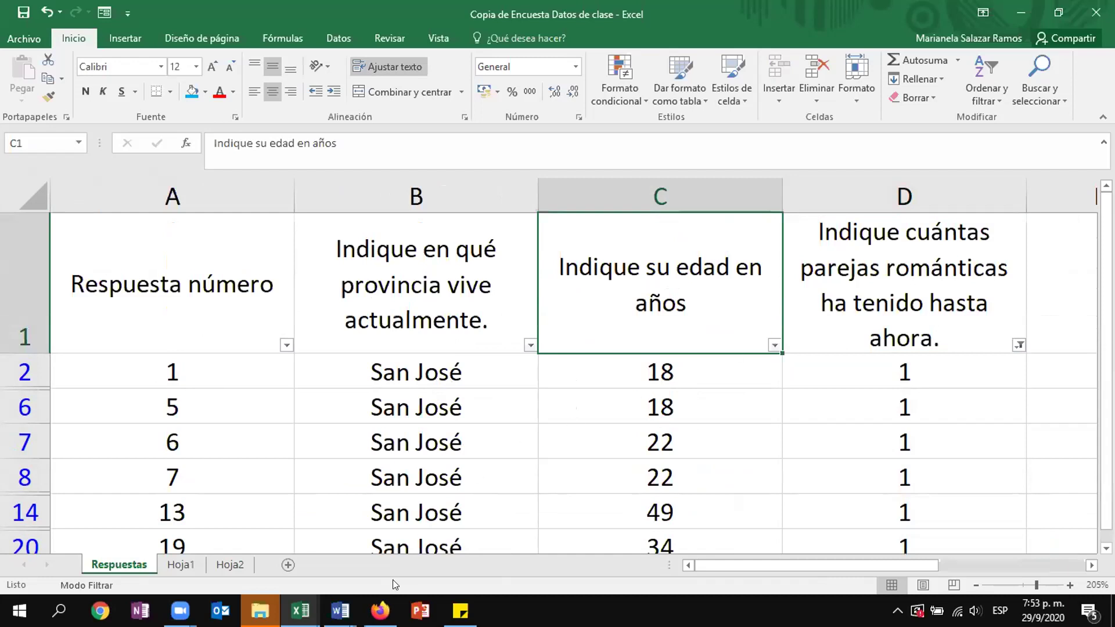
click(301, 611)
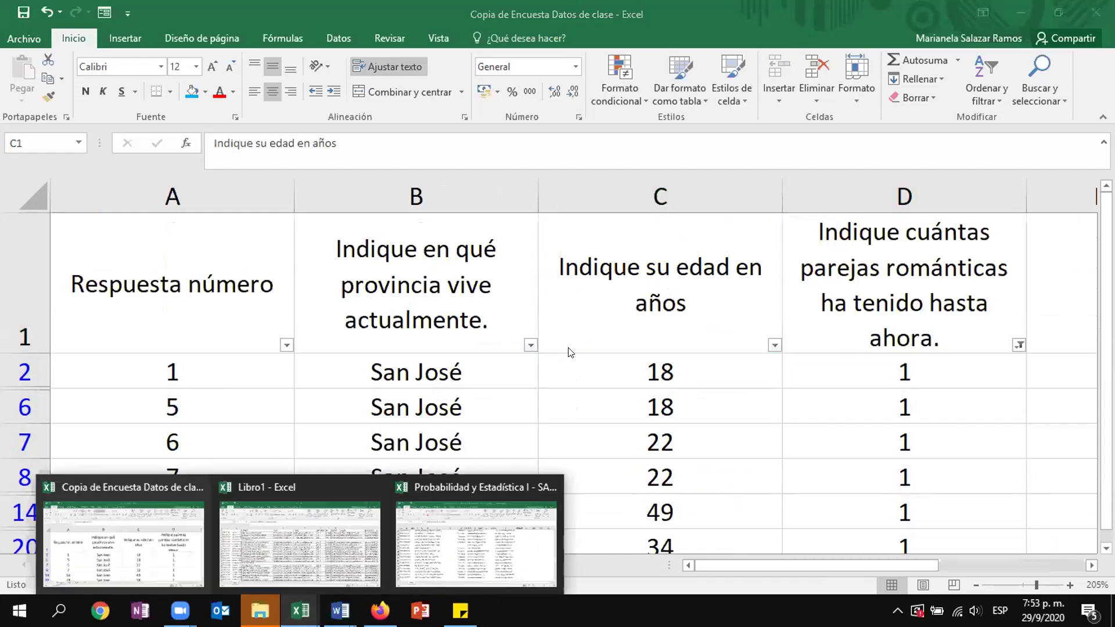
click(639, 414)
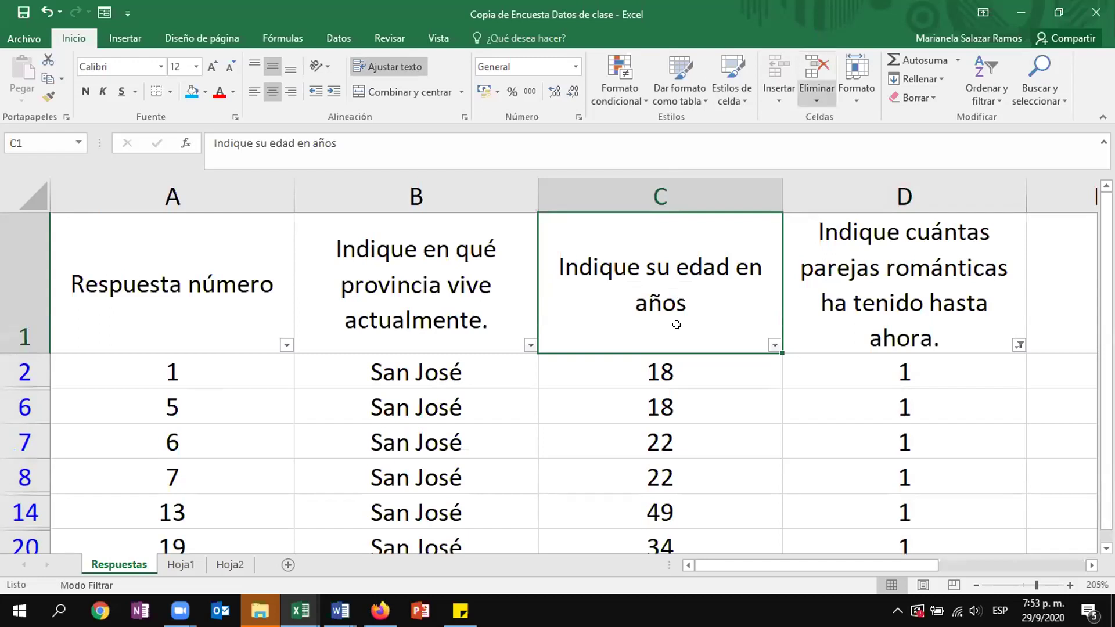
- Switch to Firefox, close the student e-mail list on the Asistencias y Notas page, and return to the Campus Virtual home page
click(380, 611)
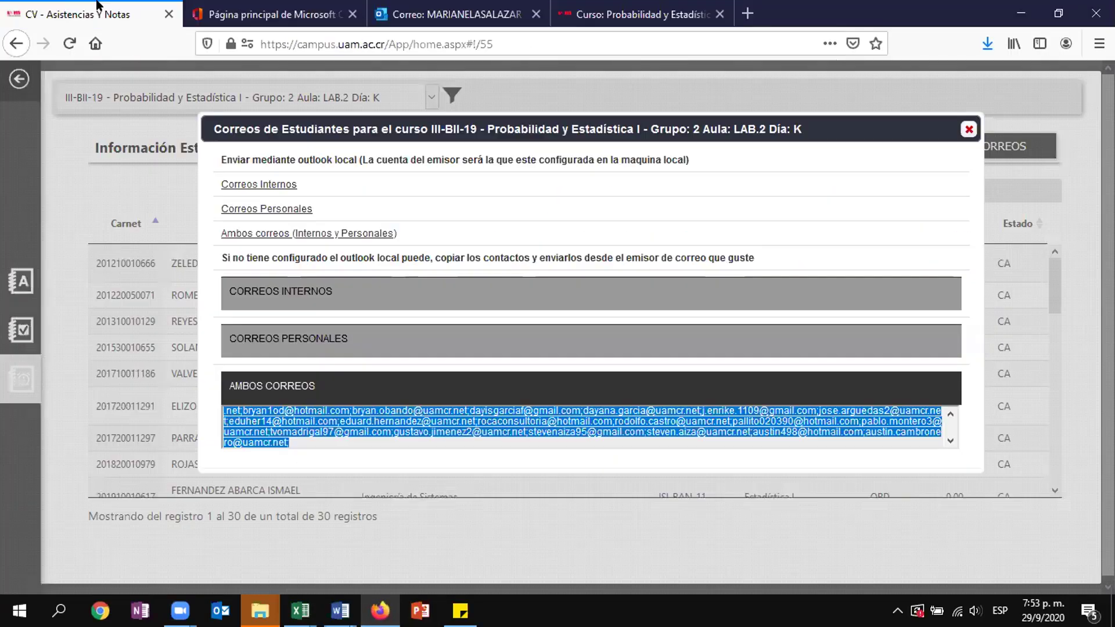
click(99, 13)
click(969, 129)
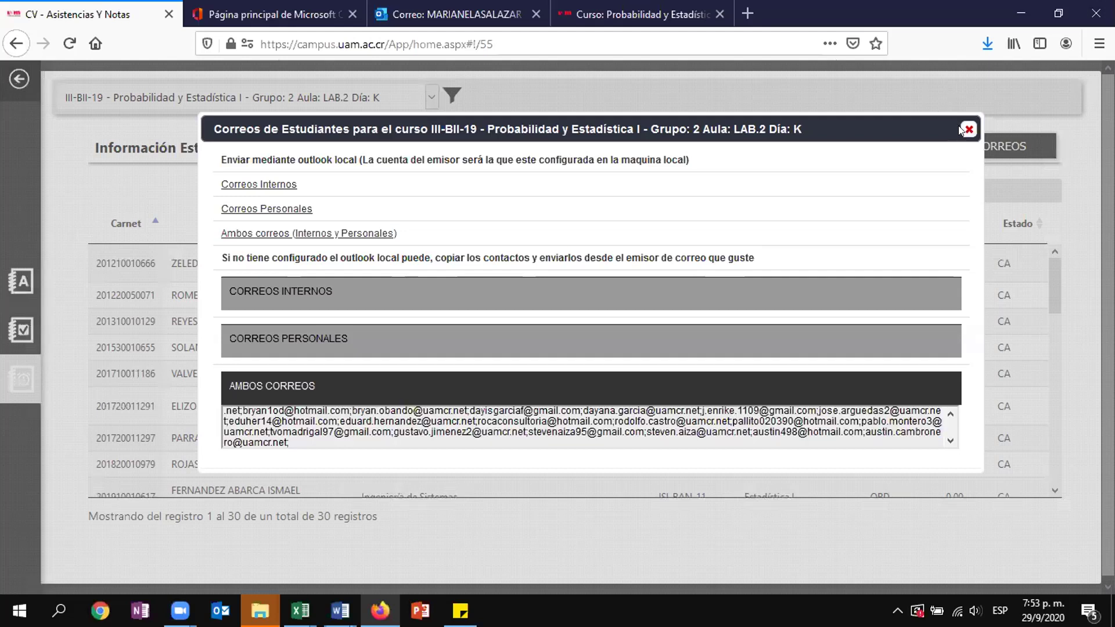
click(19, 78)
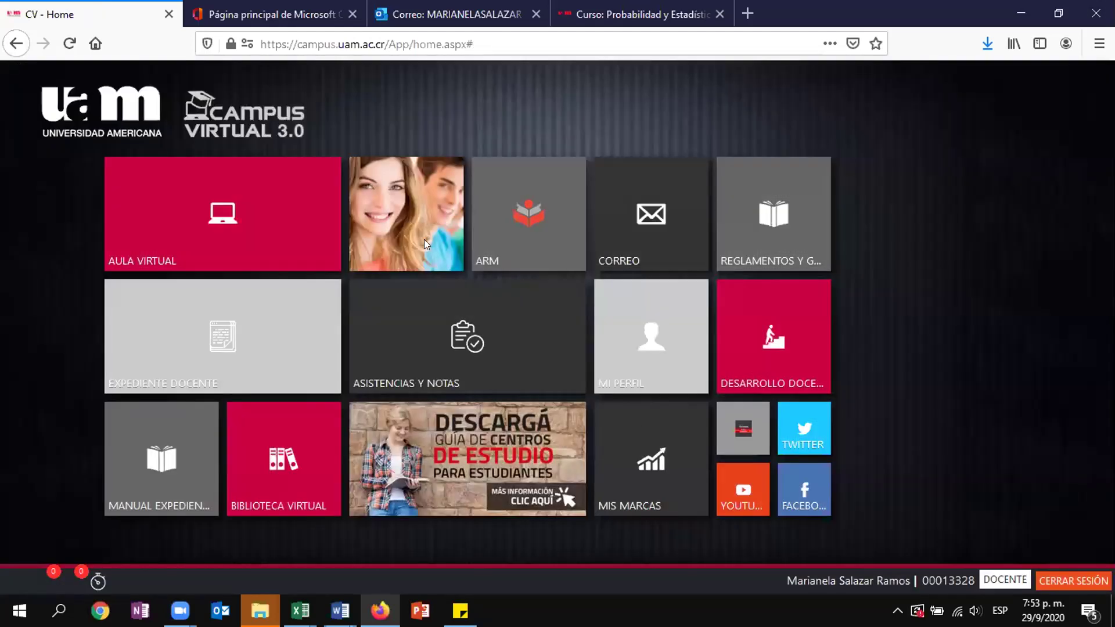